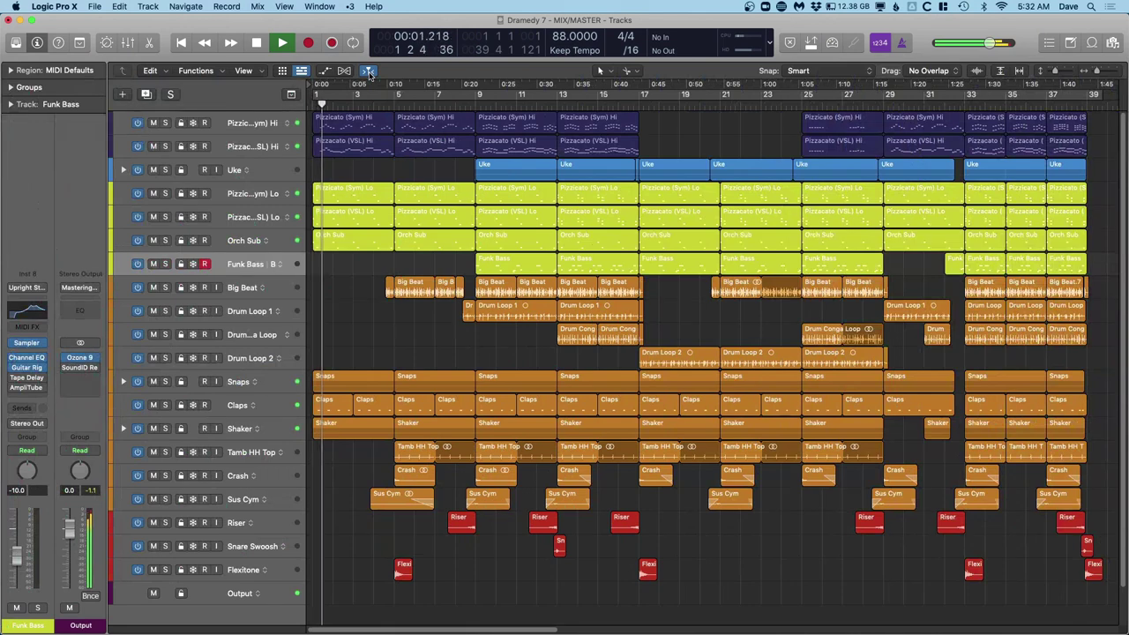
Step: Set the playhead to bar 37 and listen to the ending of the arrangement
click(369, 72)
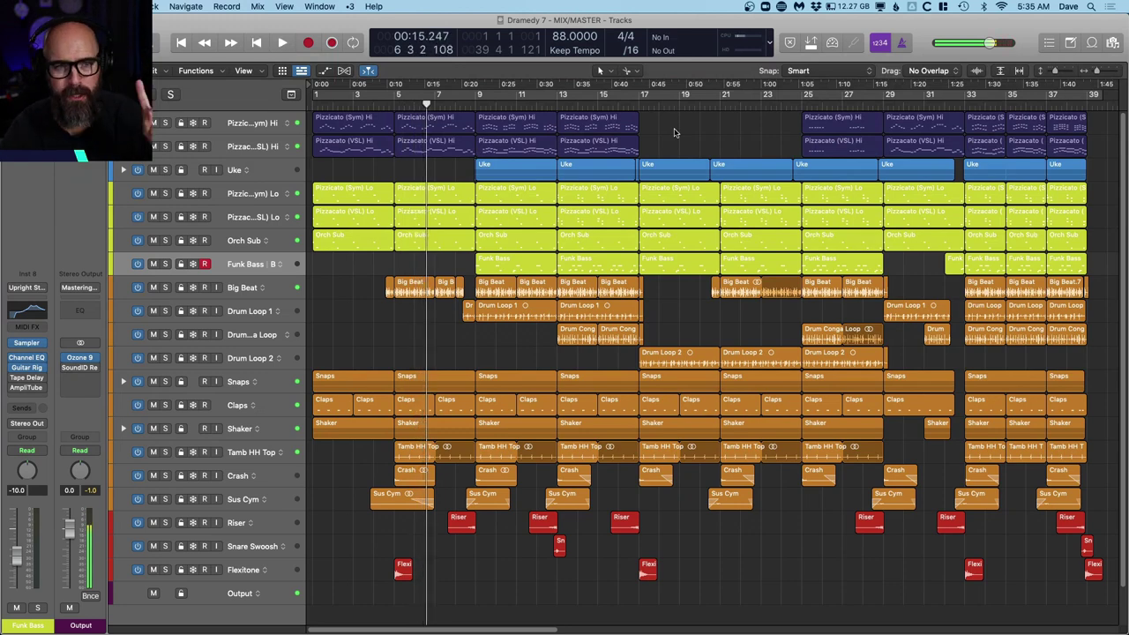
click(1050, 105)
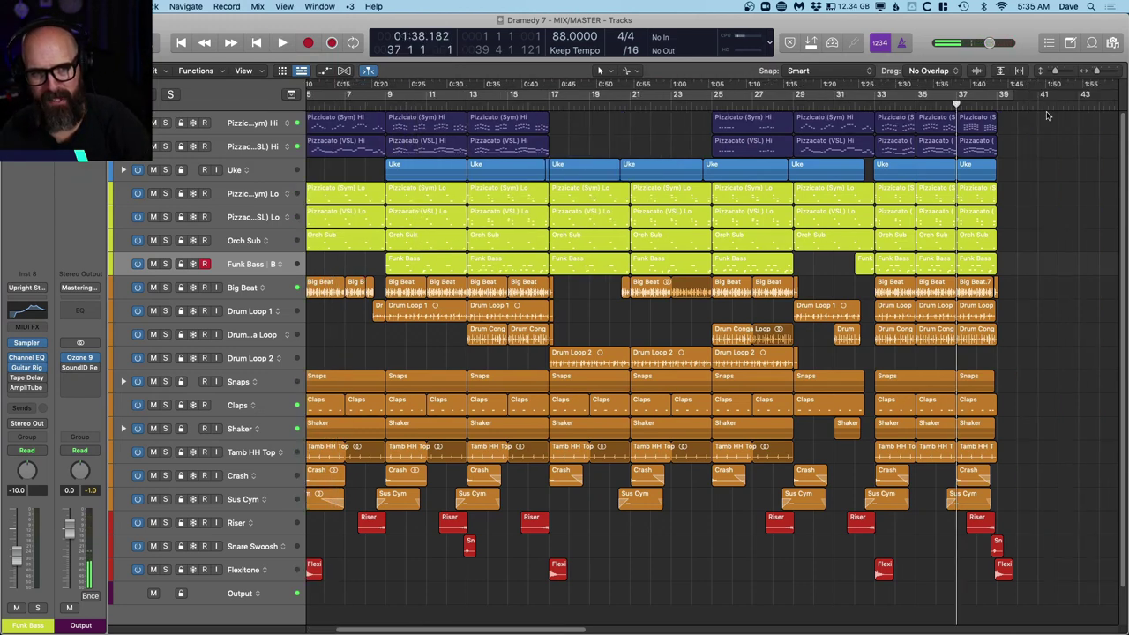
key(super+Right)
key(super+Right)
key(super+Right)
key(super+Right)
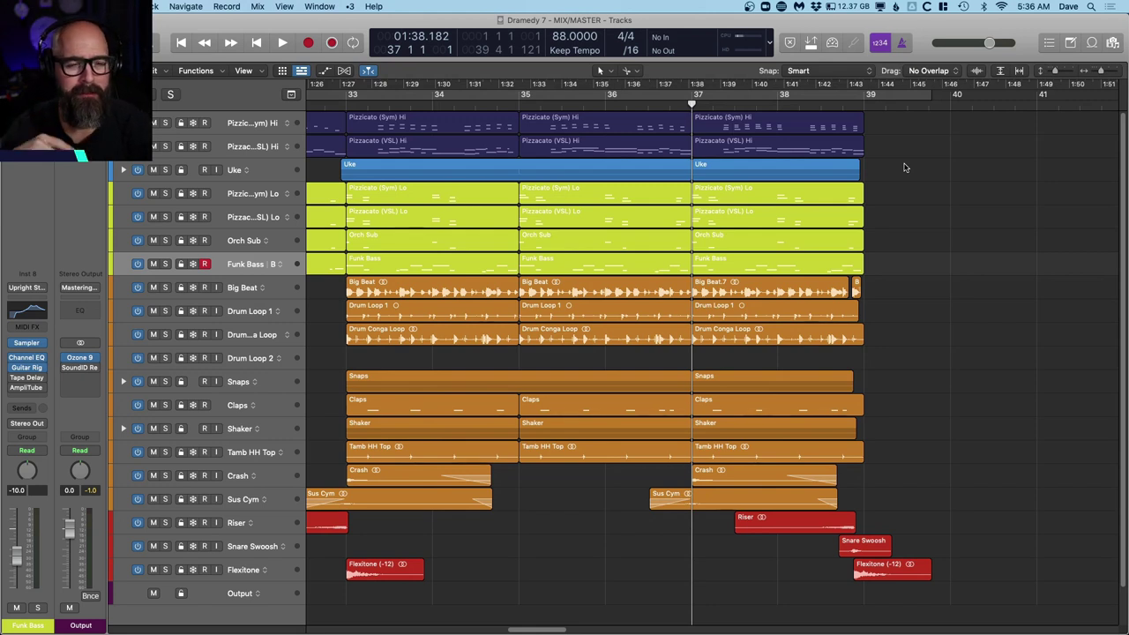
key(space)
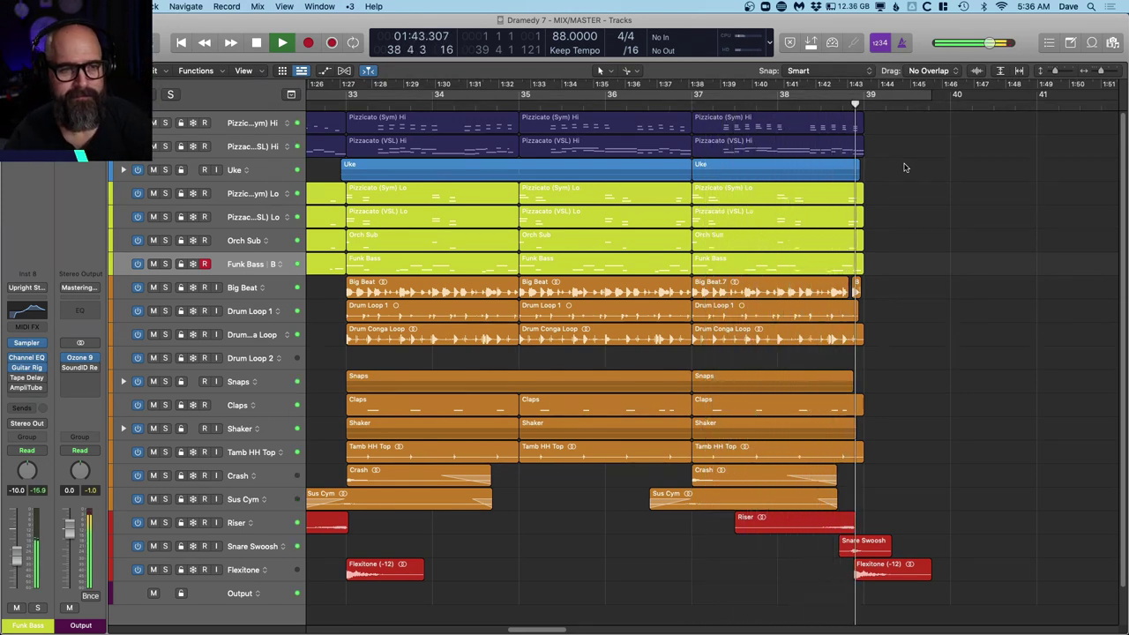
key(space)
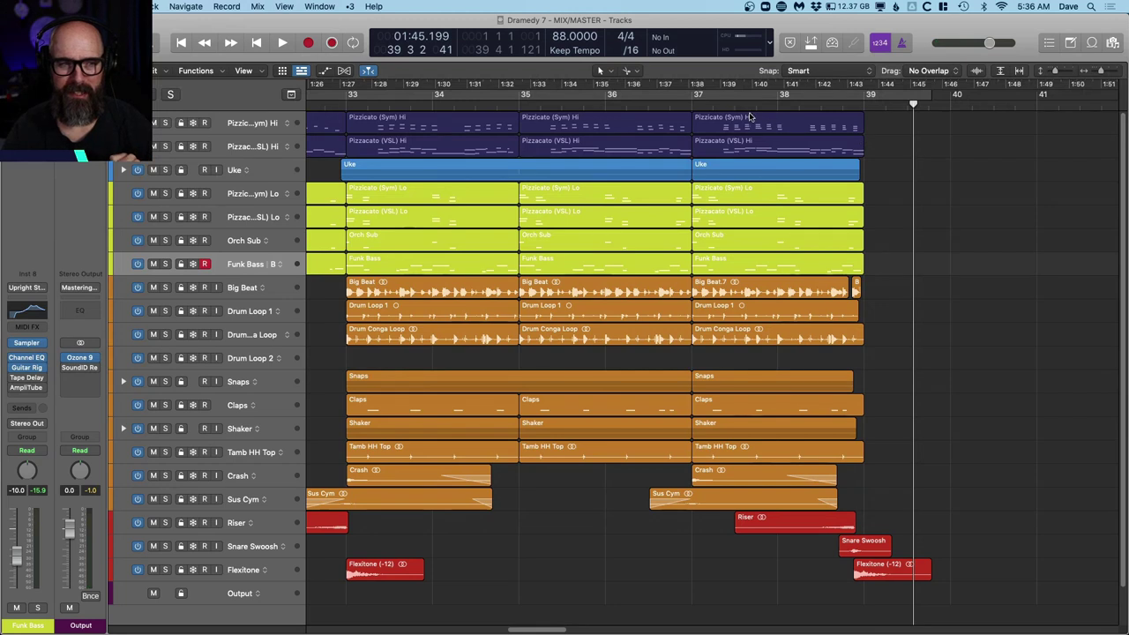
Step: Replay the last two bars from bar 37 to hear the closing hit again
click(694, 105)
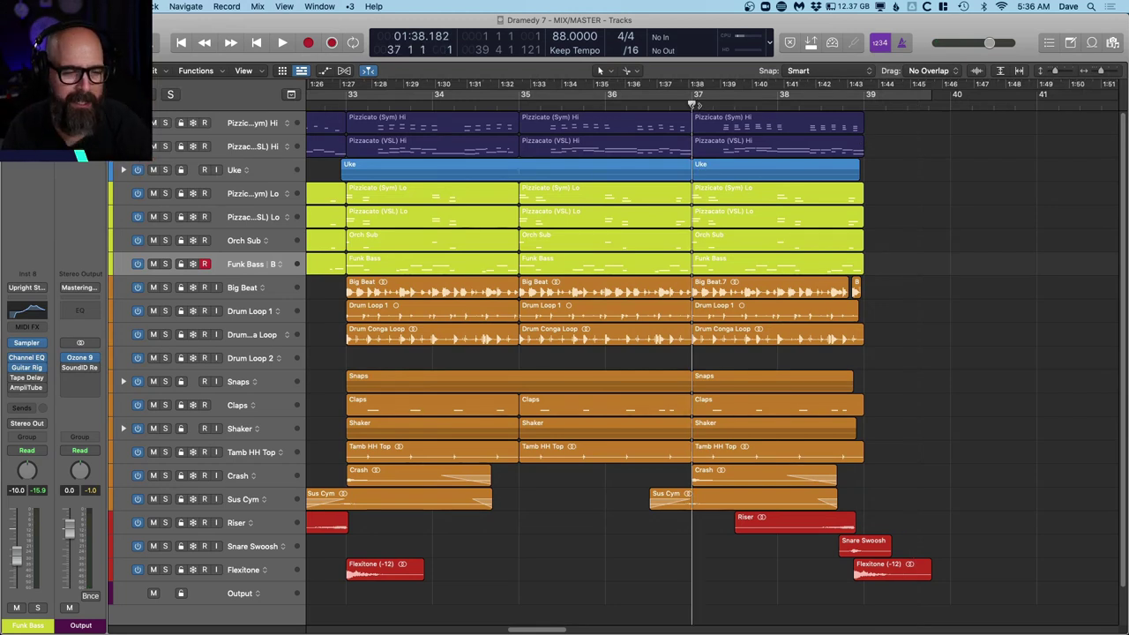
key(space)
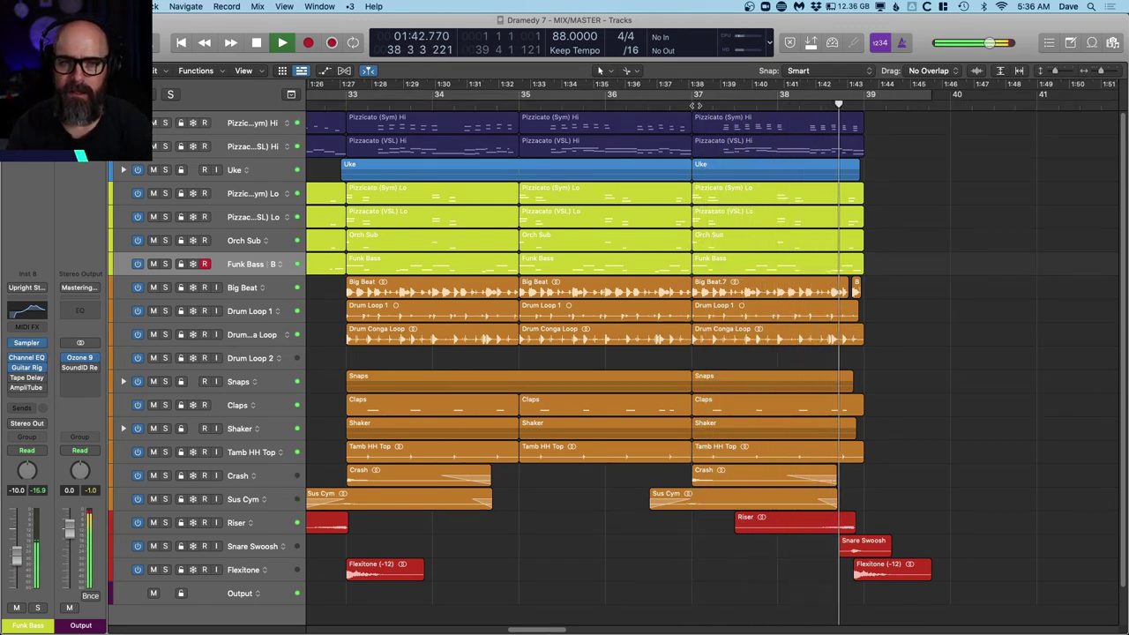
key(space)
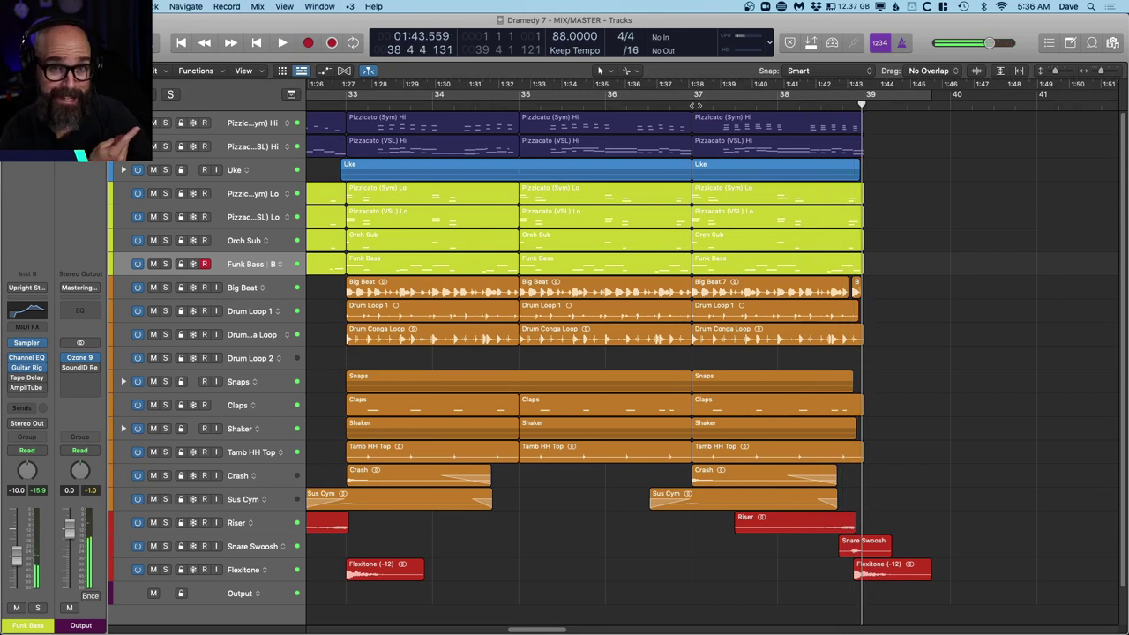
key(space)
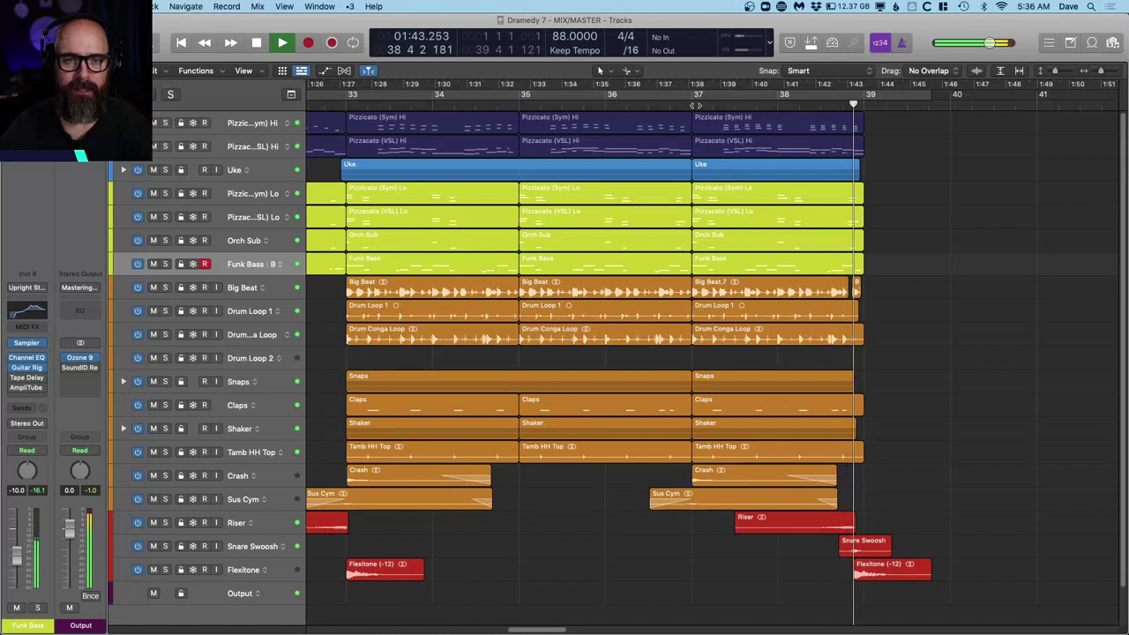
key(space)
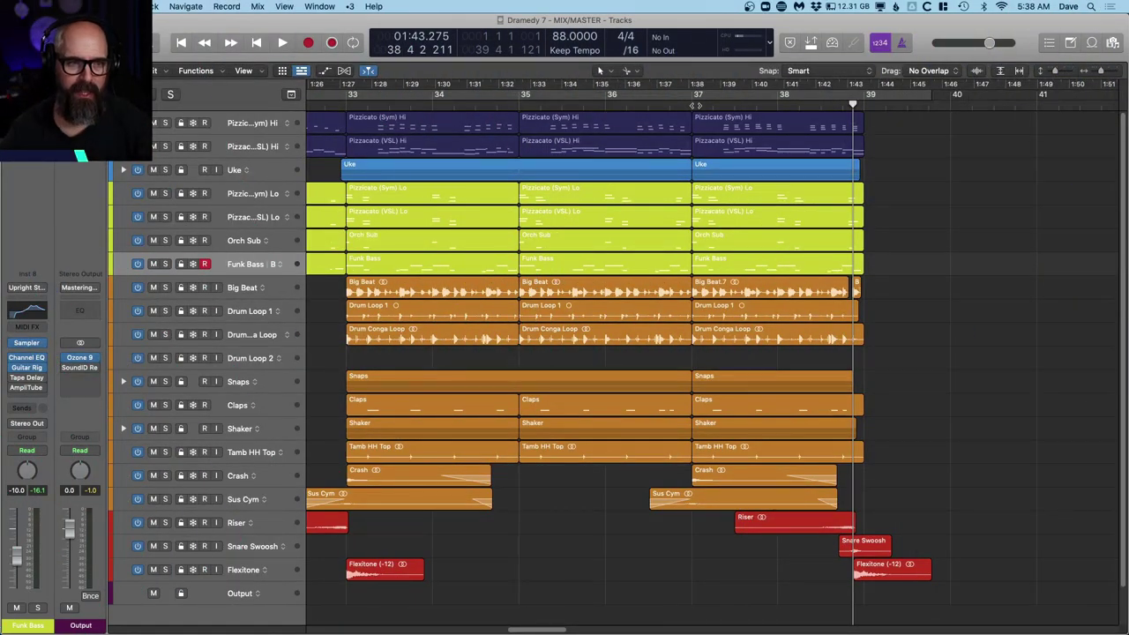
Step: Examine the regions around the closing hit near bar 38 beat 4 and play the passage back
scroll(897, 164, up, 3)
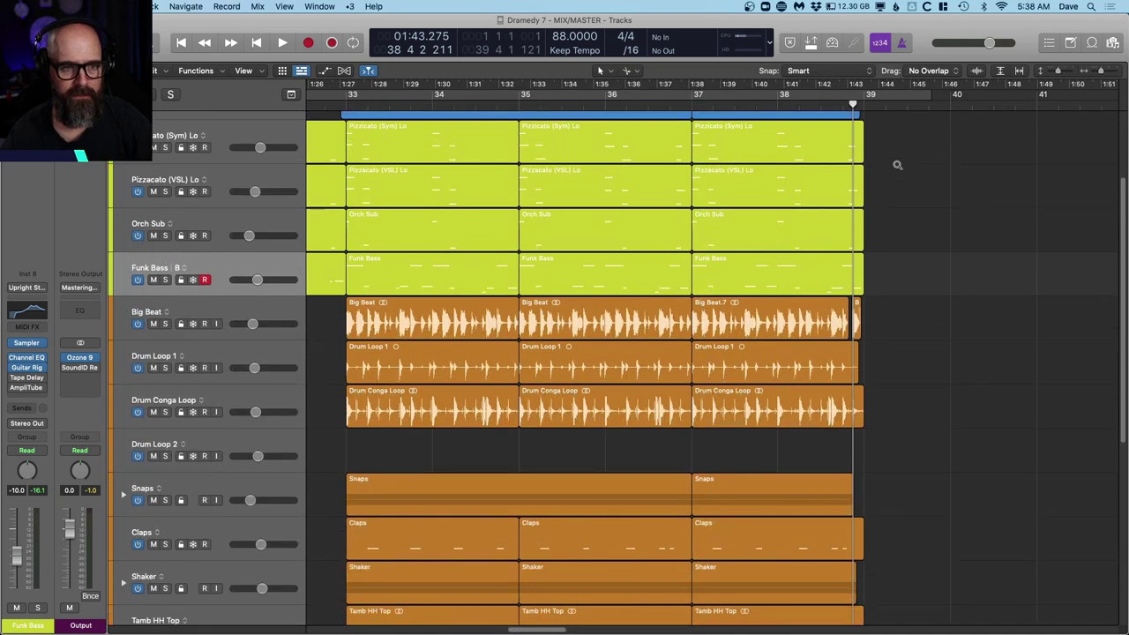
scroll(897, 164, down, 5)
scroll(897, 164, up, 3)
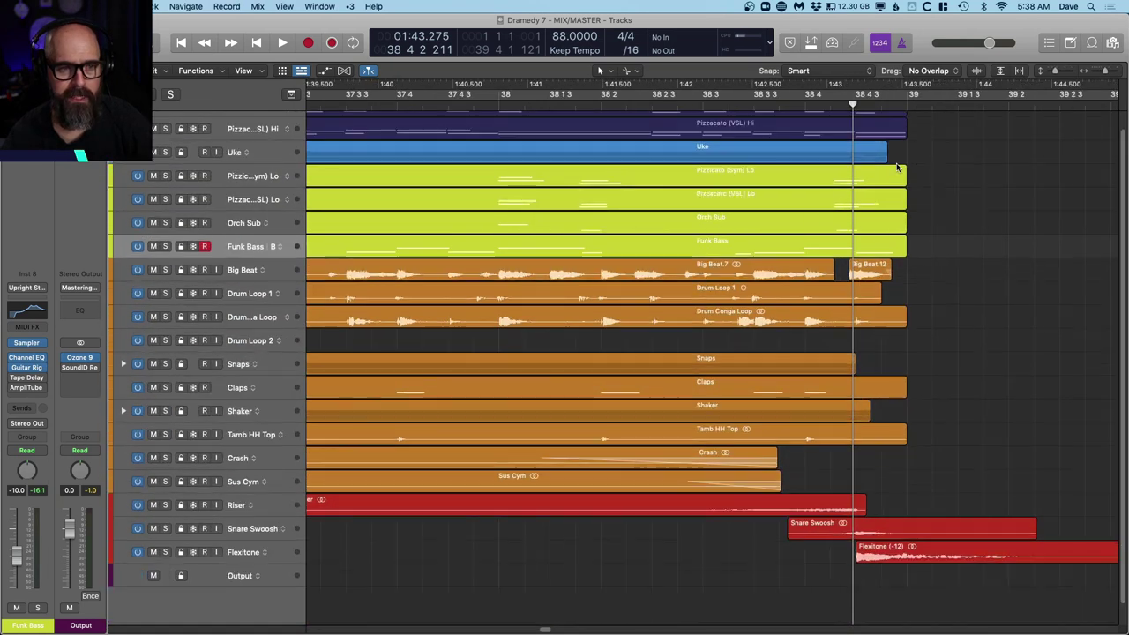
scroll(897, 165, down, 1)
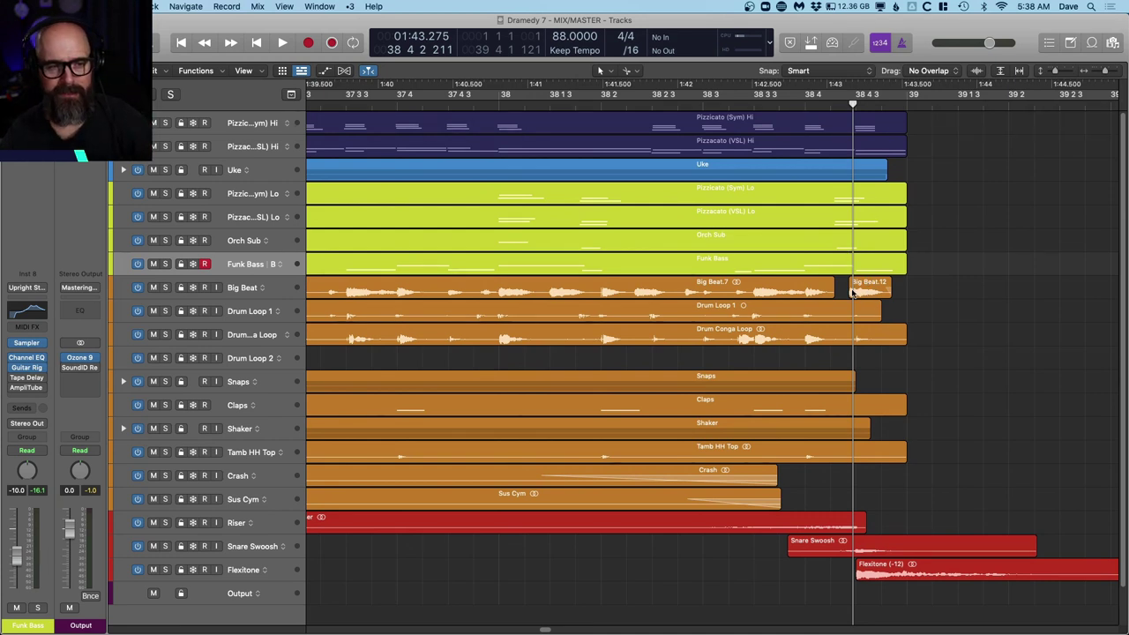
key(space)
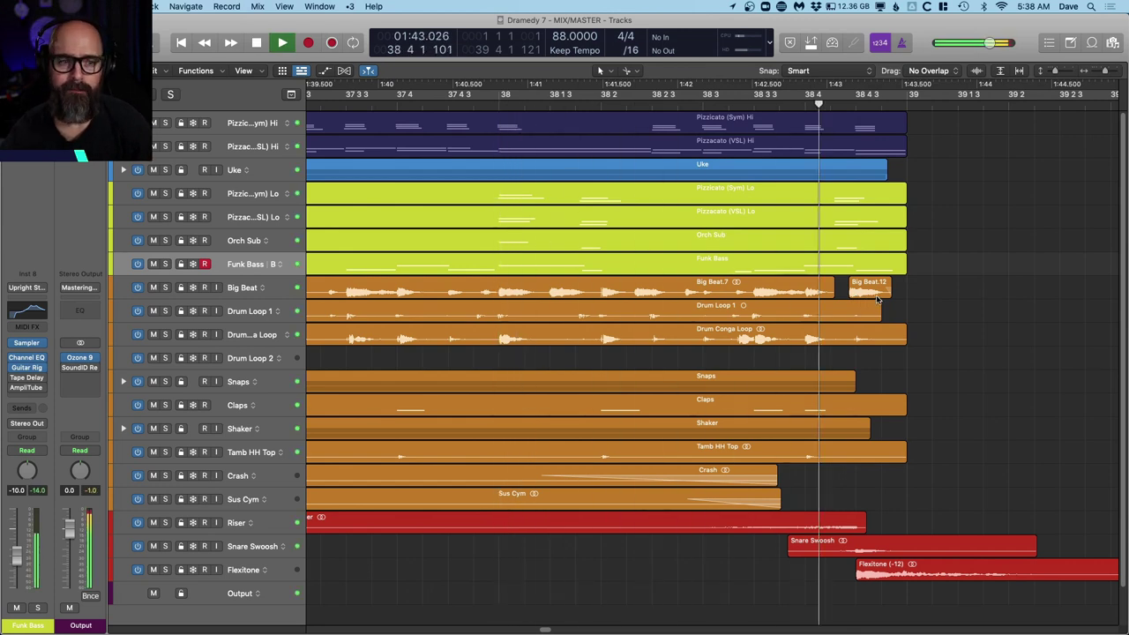
key(space)
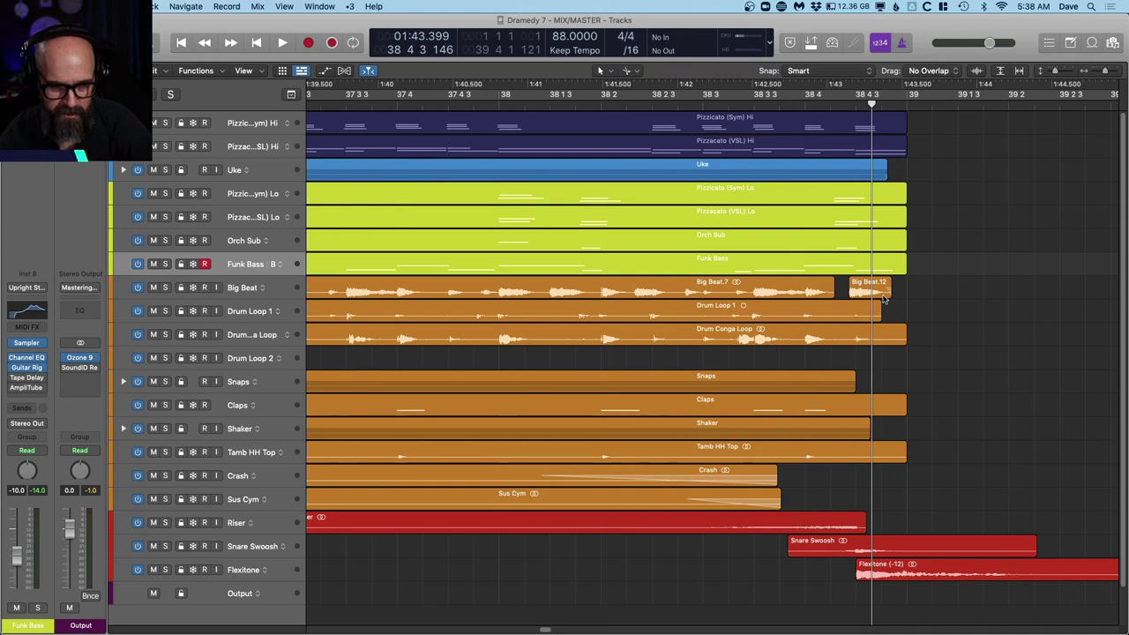
Step: Select the final Riser region and examine its place among the earlier risers in the arrangement
click(826, 527)
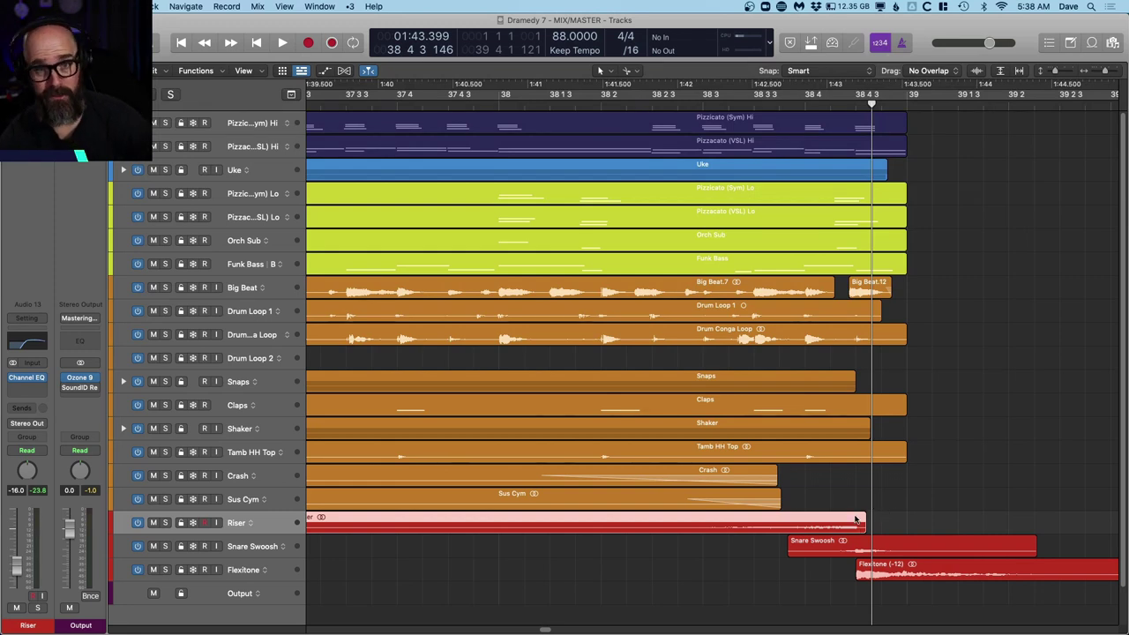
scroll(808, 521, down, 3)
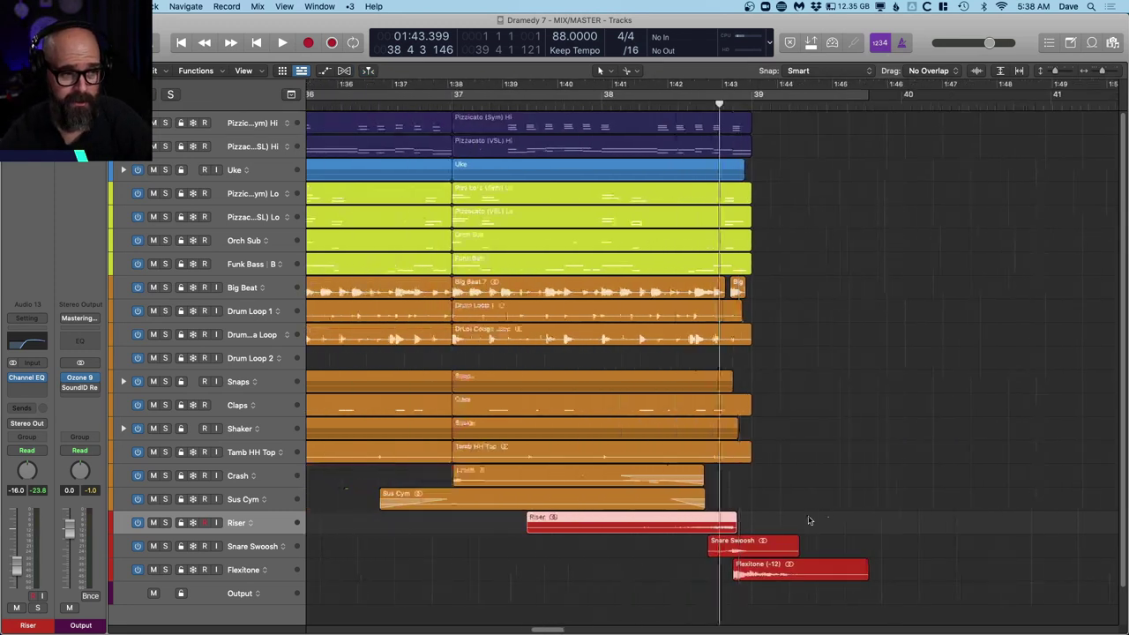
scroll(809, 521, down, 3)
scroll(730, 536, up, 1)
scroll(468, 531, left, 3)
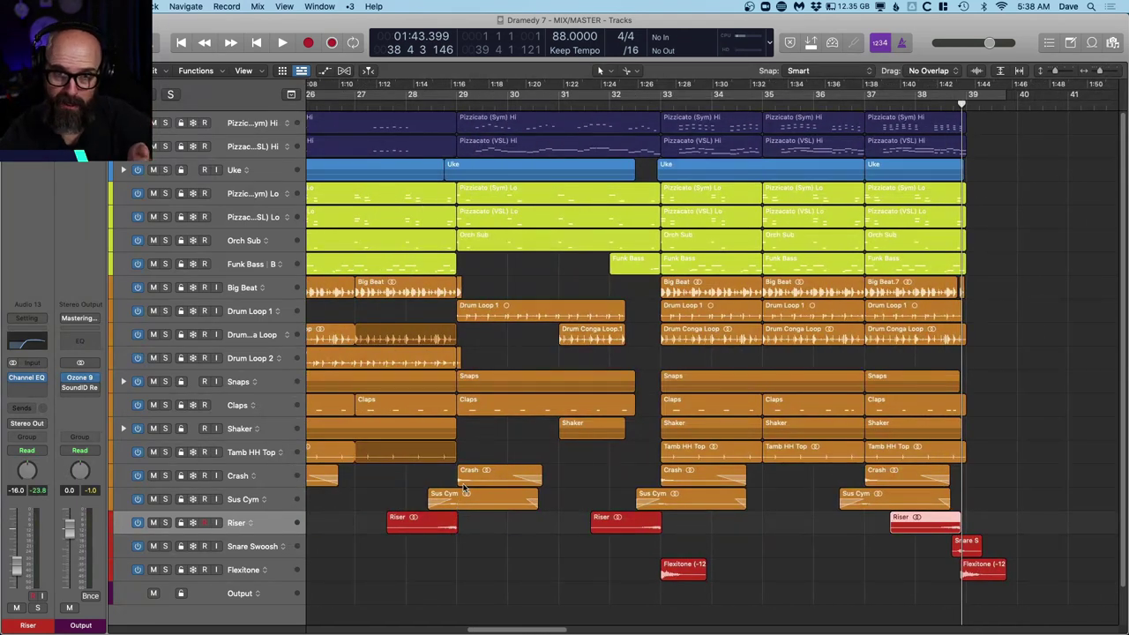
scroll(985, 364, up, 2)
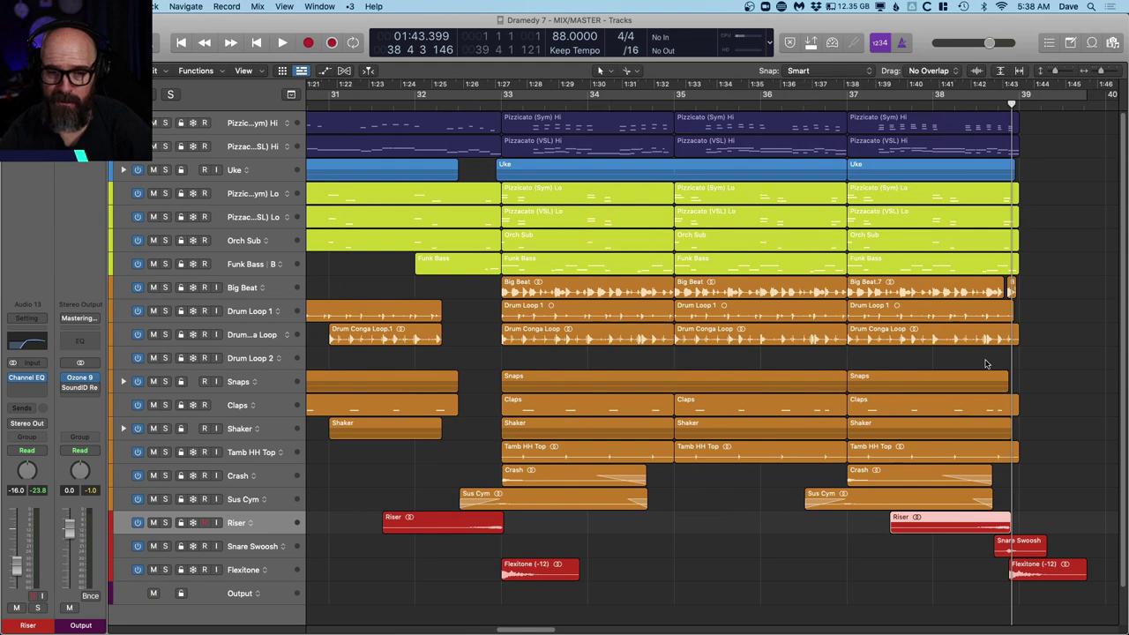
Step: Inspect the closing effects by selecting the final Snare Swoosh region and the final Flexitone (-12) region
key(cmd+Down)
scroll(986, 364, up, 3)
click(968, 564)
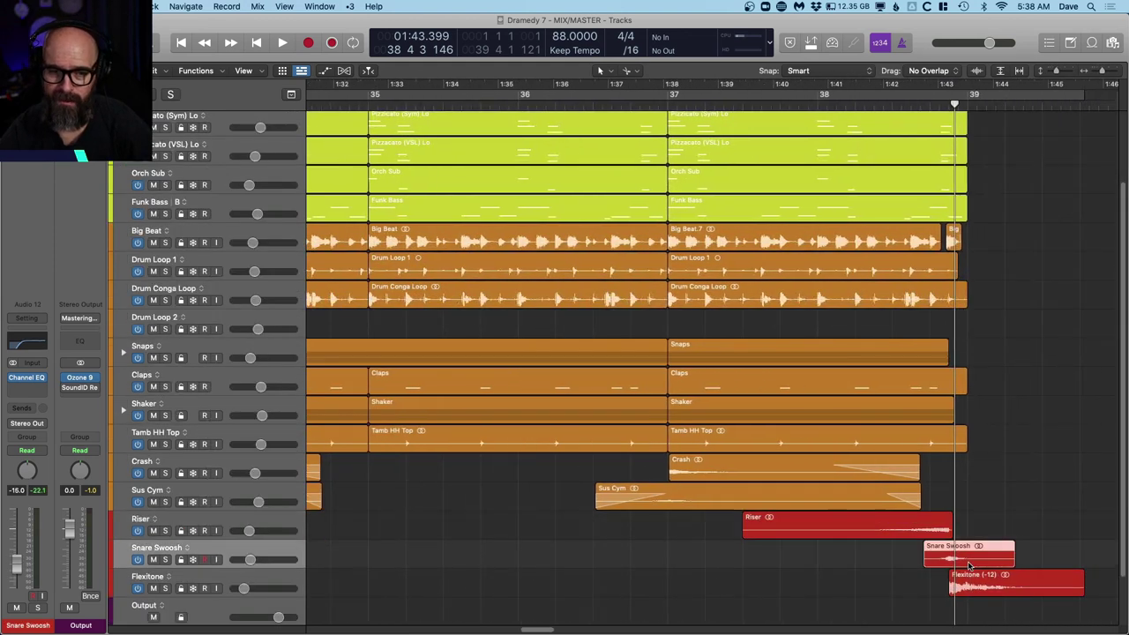
scroll(968, 564, up, 2)
key(super+Down)
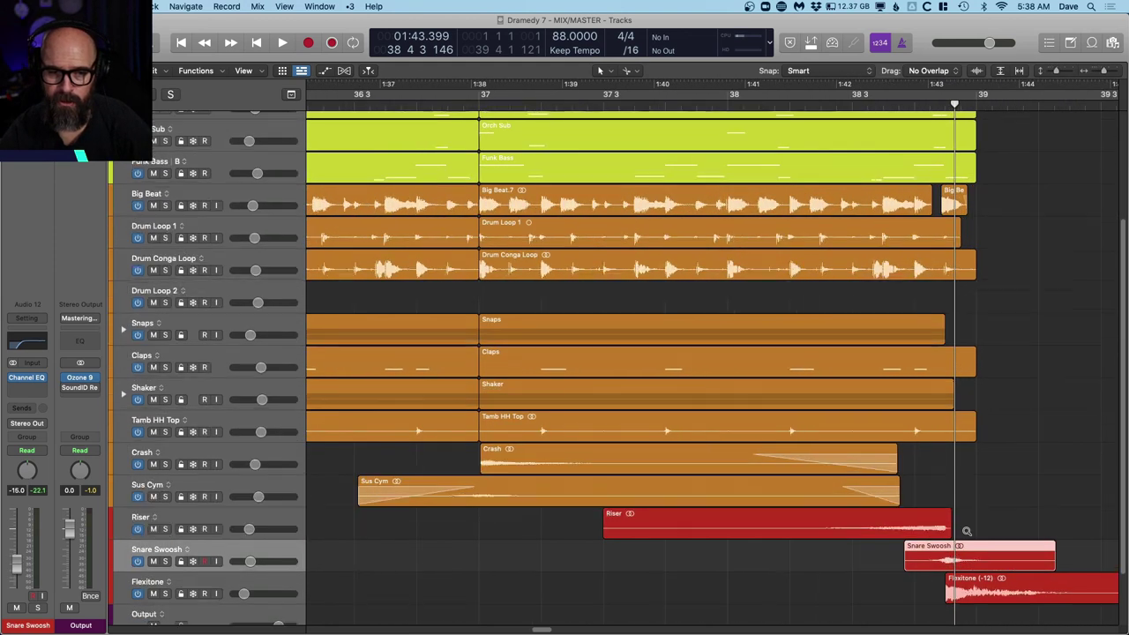
click(957, 585)
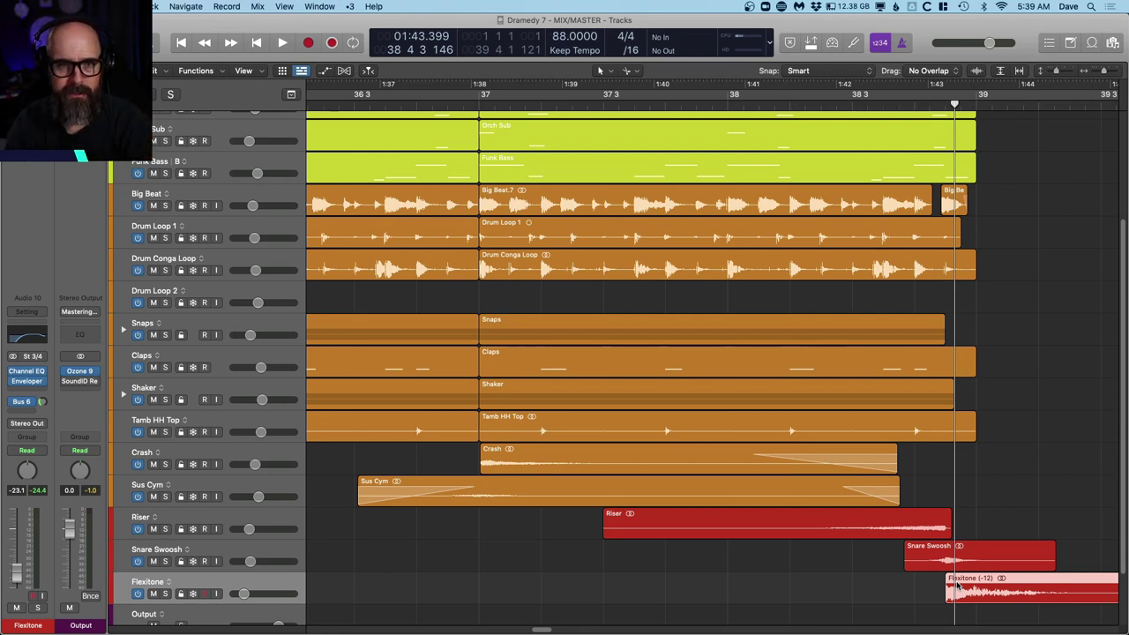
Step: Play from bar 38 through the end to hear the riser, swoosh and flexitone together
key(comma)
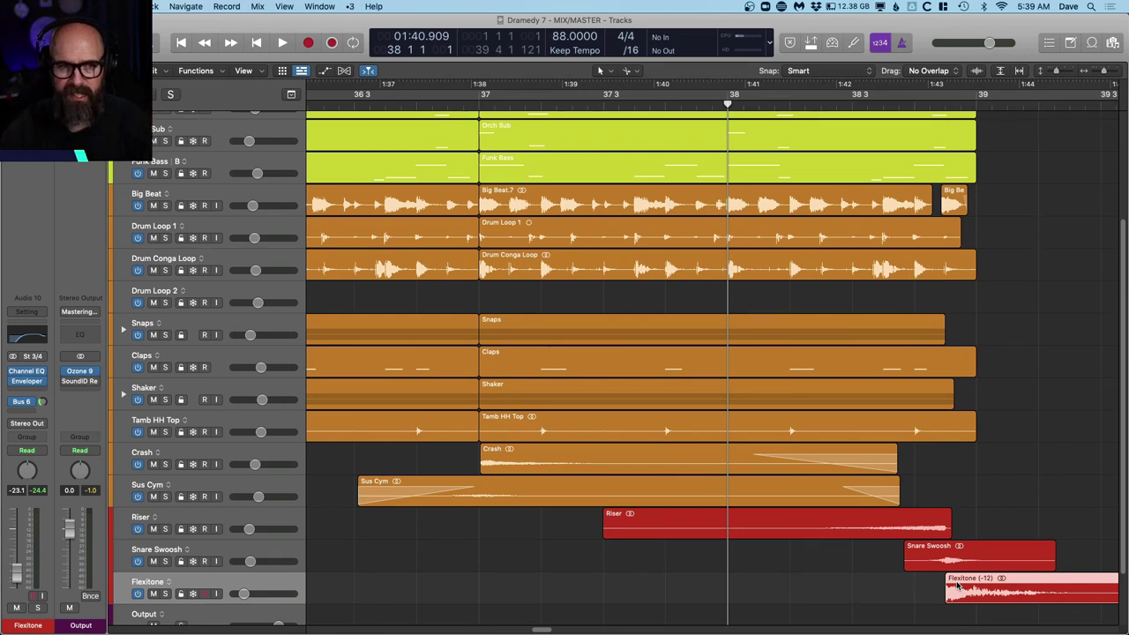
key(space)
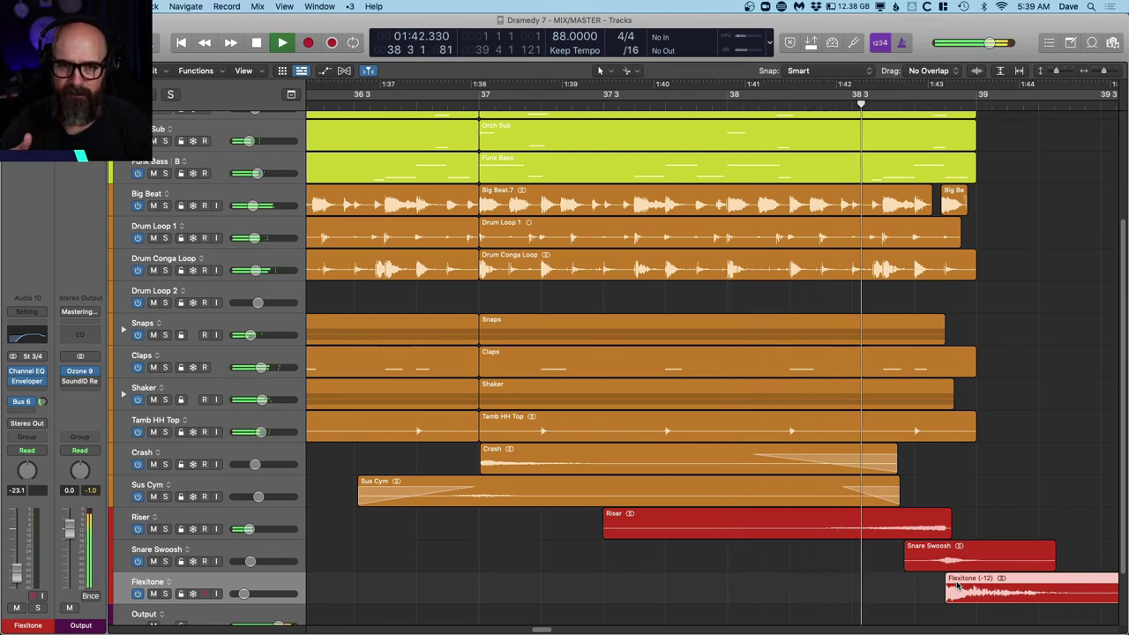
key(space)
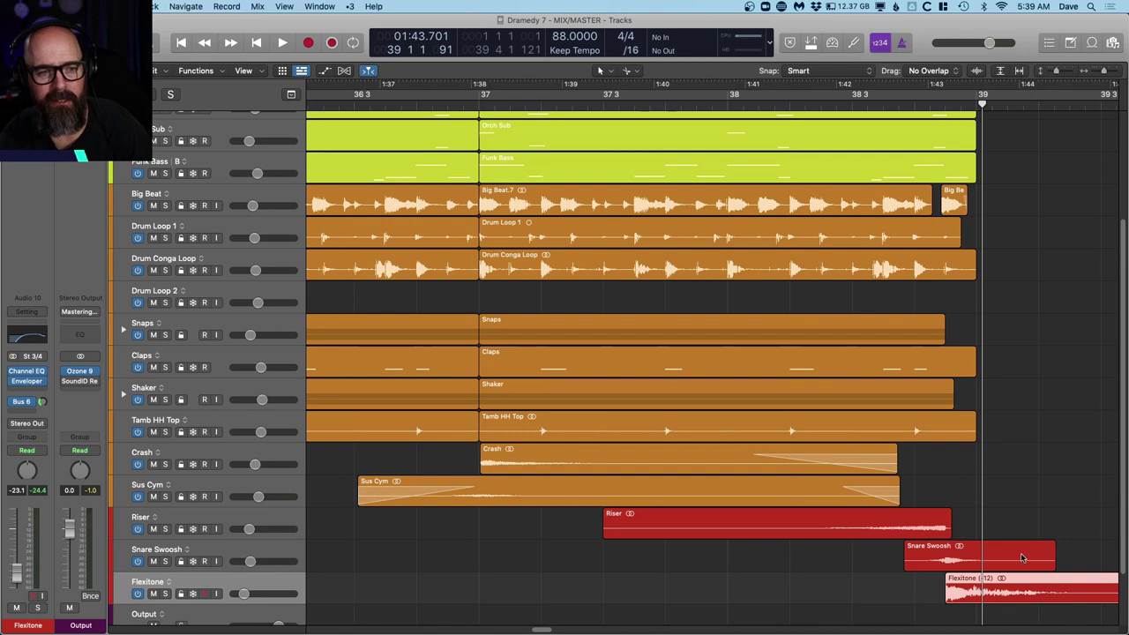
Step: Fit the whole arrangement in view, return the playhead to the start and play from the beginning
key(super+Up)
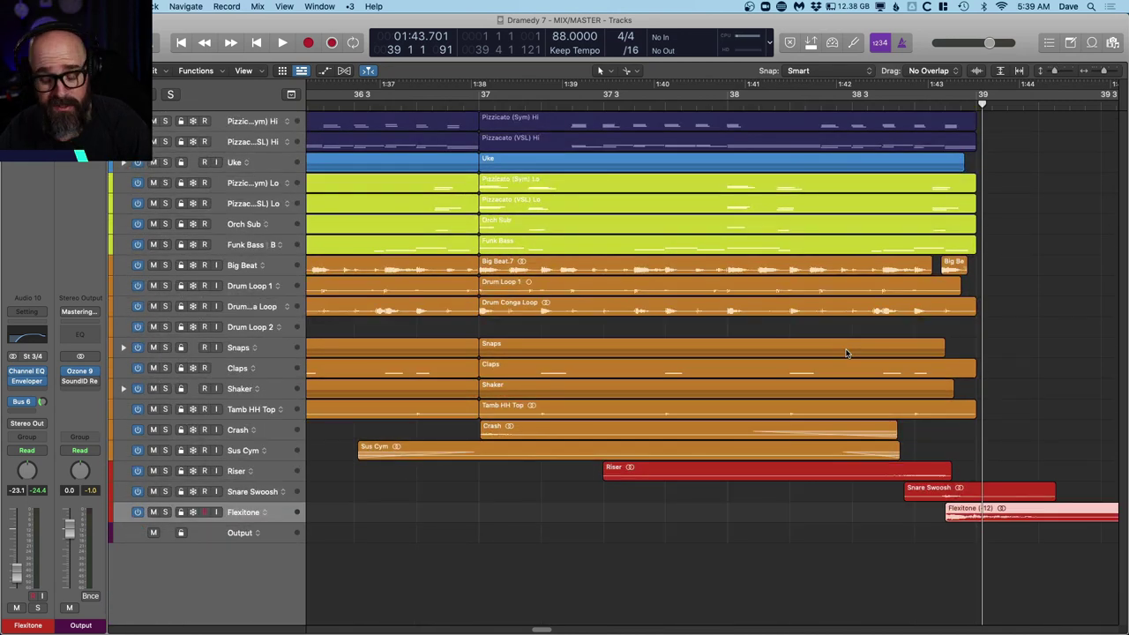
key(super+Down)
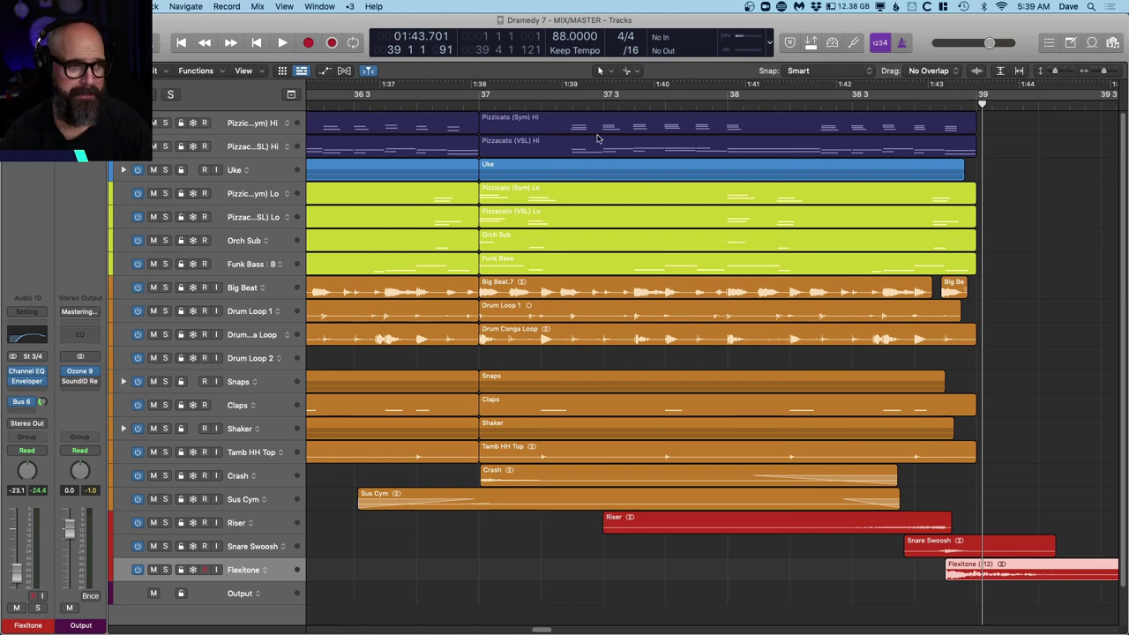
ctrl+alt+click(483, 313)
key(Return)
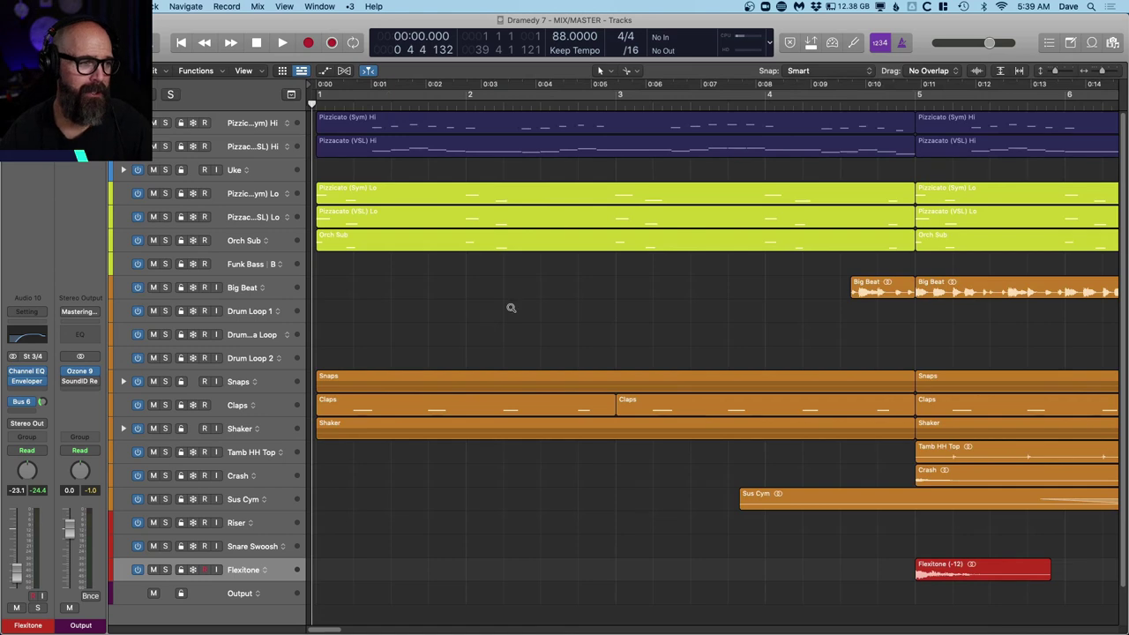
ctrl+alt+click(513, 311)
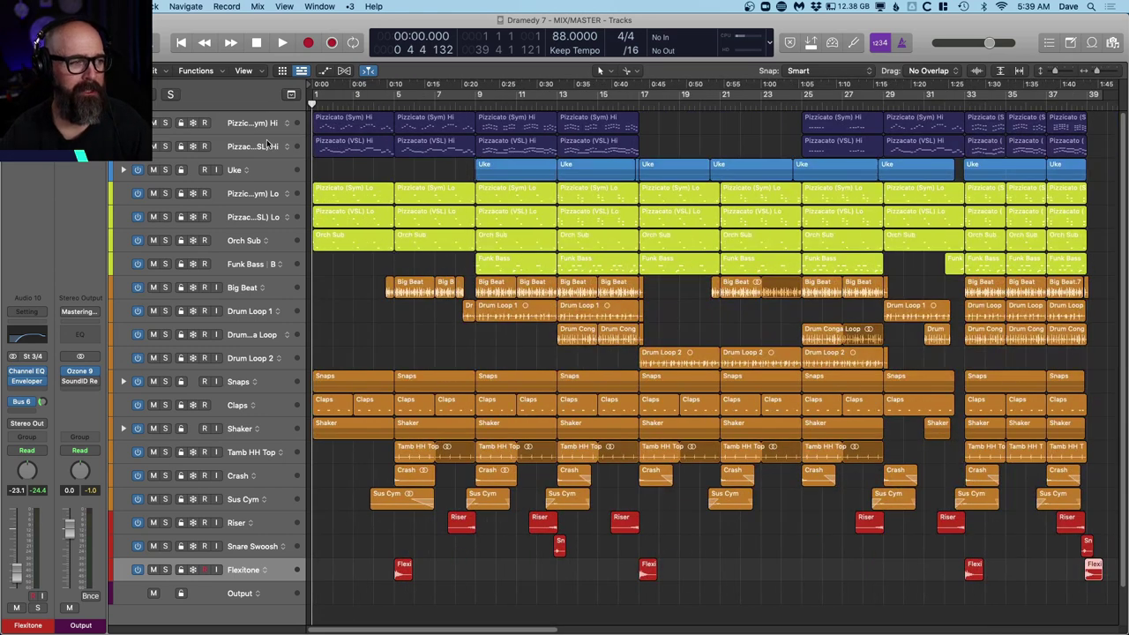
key(space)
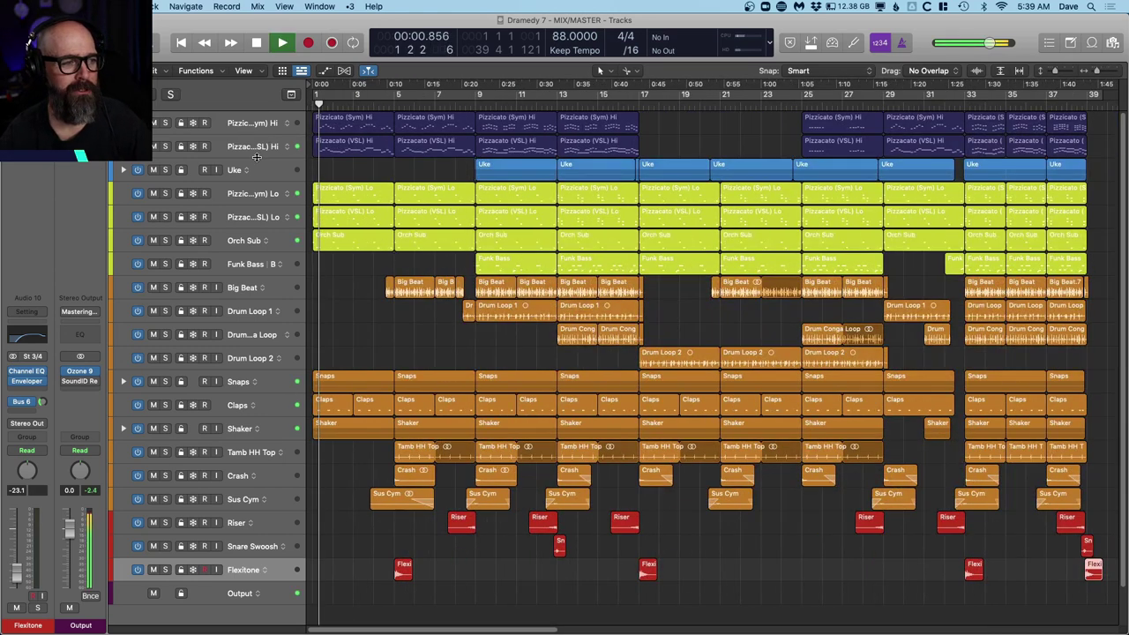
Step: Select the Pizzicato (Sym) Lo track and widen the track headers to show every track's volume slider
click(251, 196)
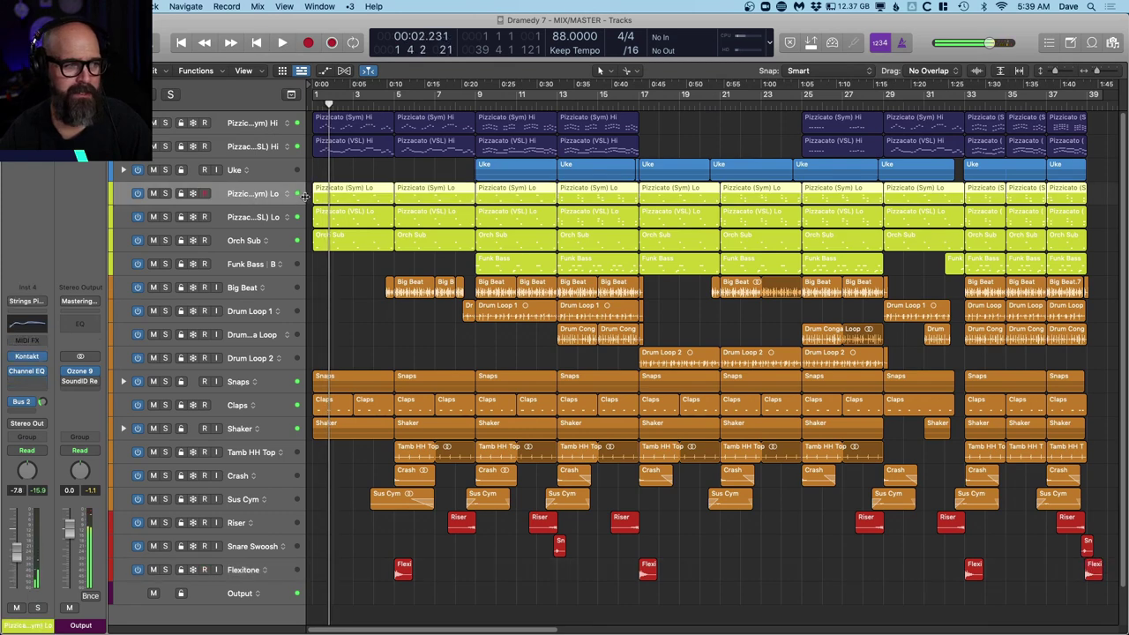
drag(304, 196, 339, 193)
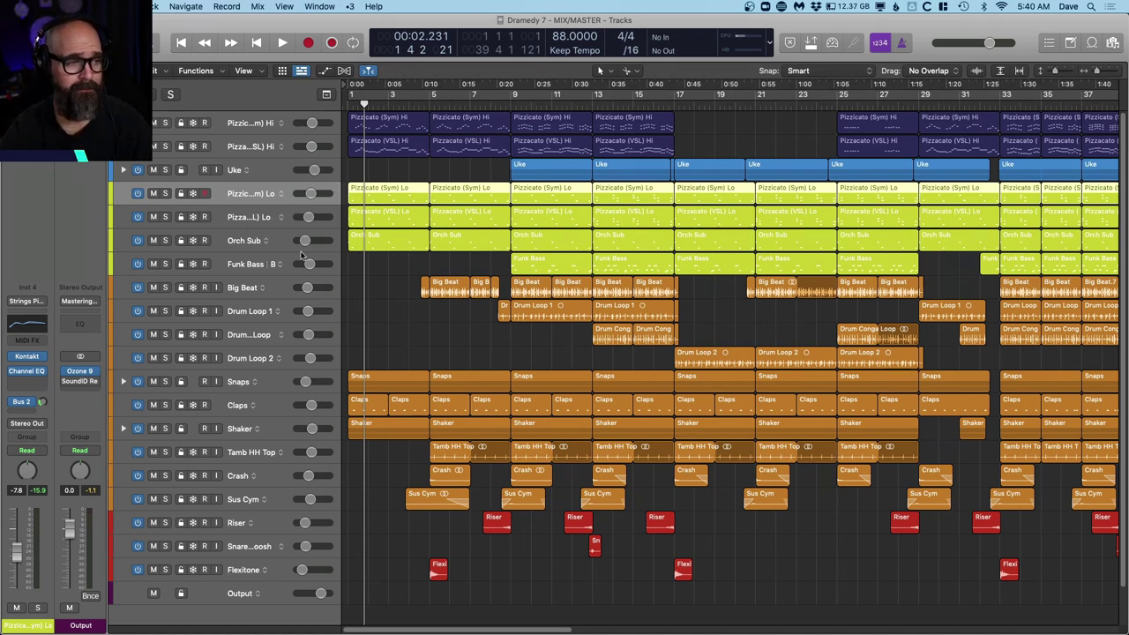
Step: Expand the Snaps track stack to reveal its subtracks, solo the stack and play it back
click(277, 383)
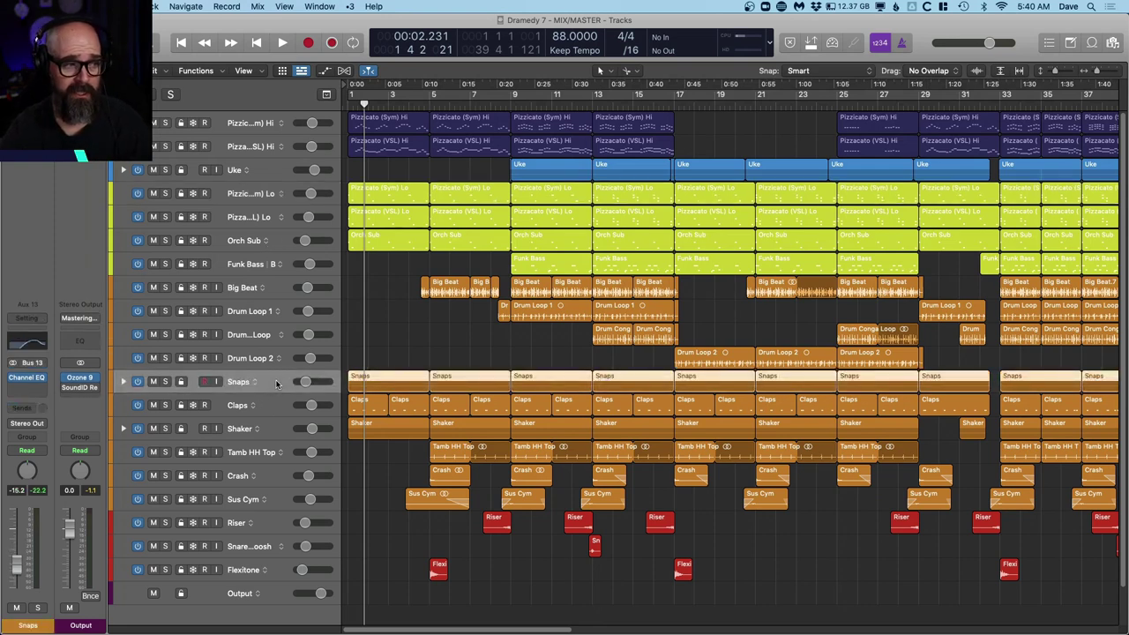
click(124, 381)
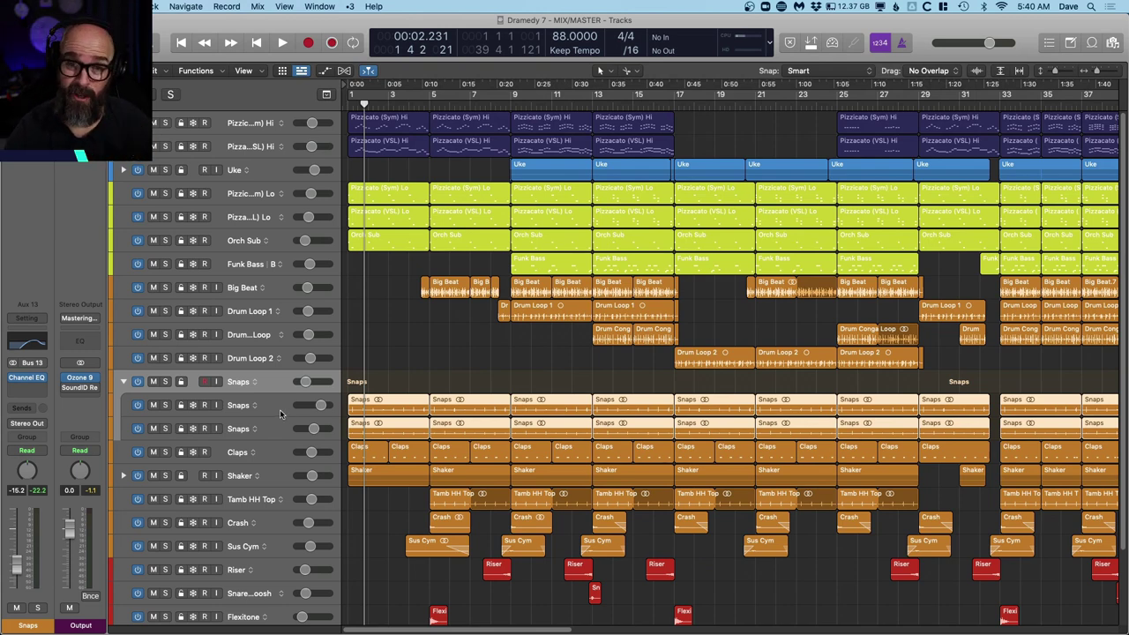
click(165, 381)
key(space)
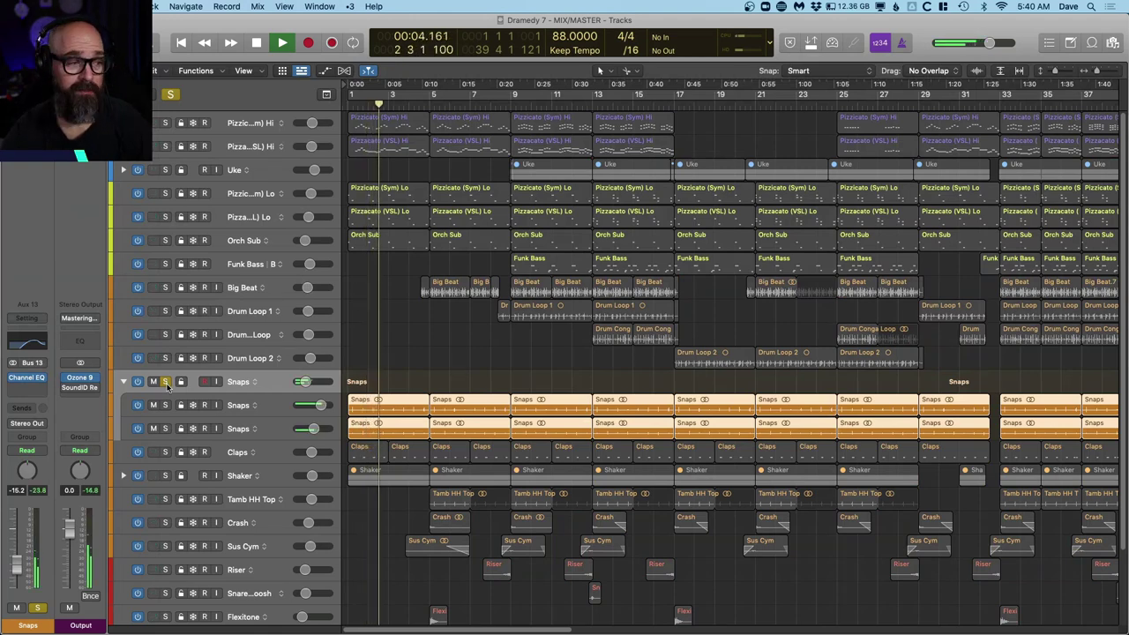
Step: Stop playback, unsolo the Snaps track stack and collapse it, leaving no regions selected
key(space)
click(165, 381)
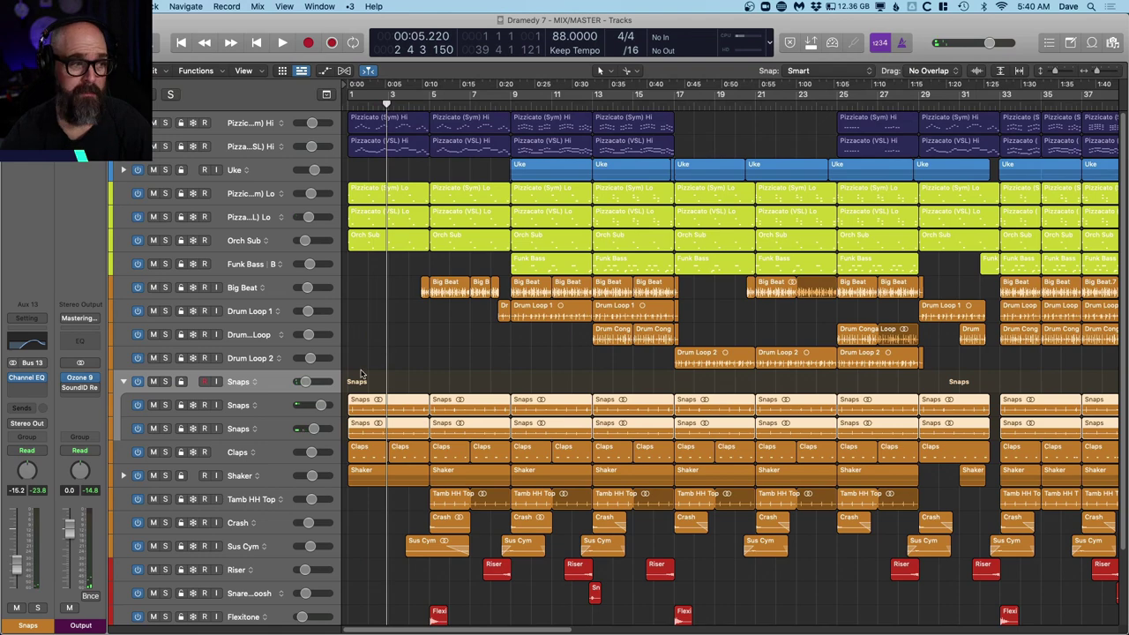
click(124, 381)
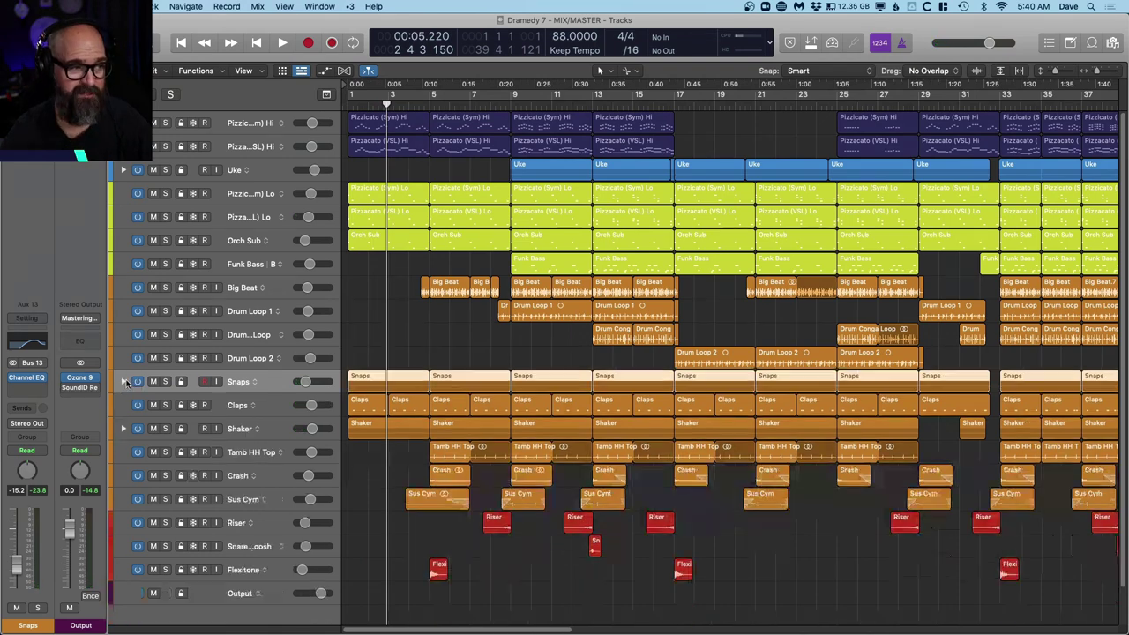
key(super+Left)
key(super+Right)
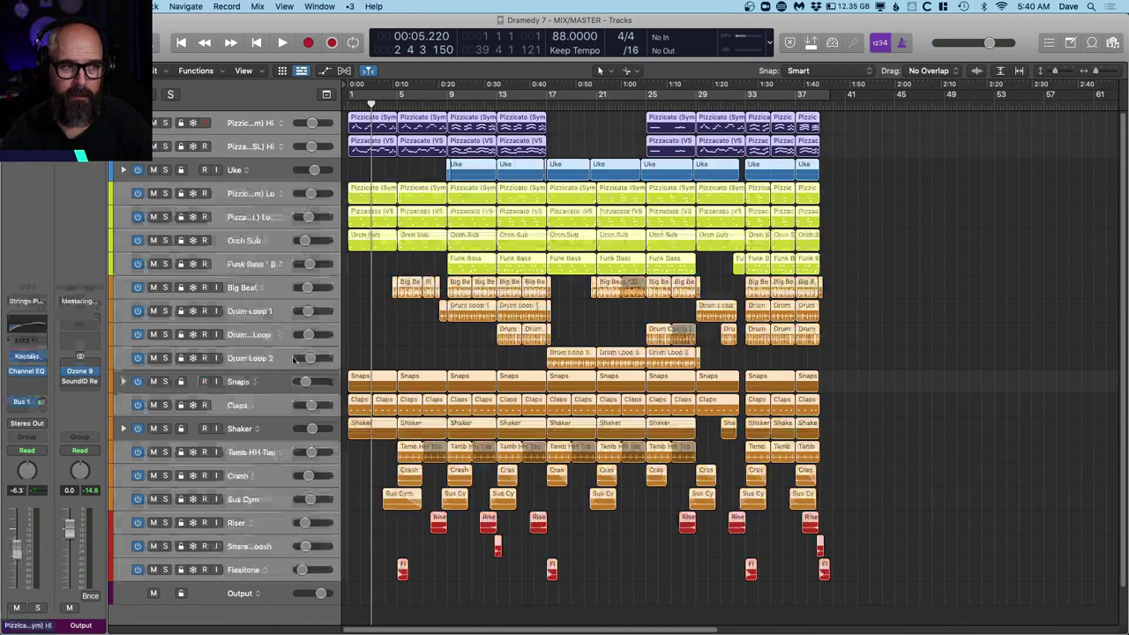
click(418, 330)
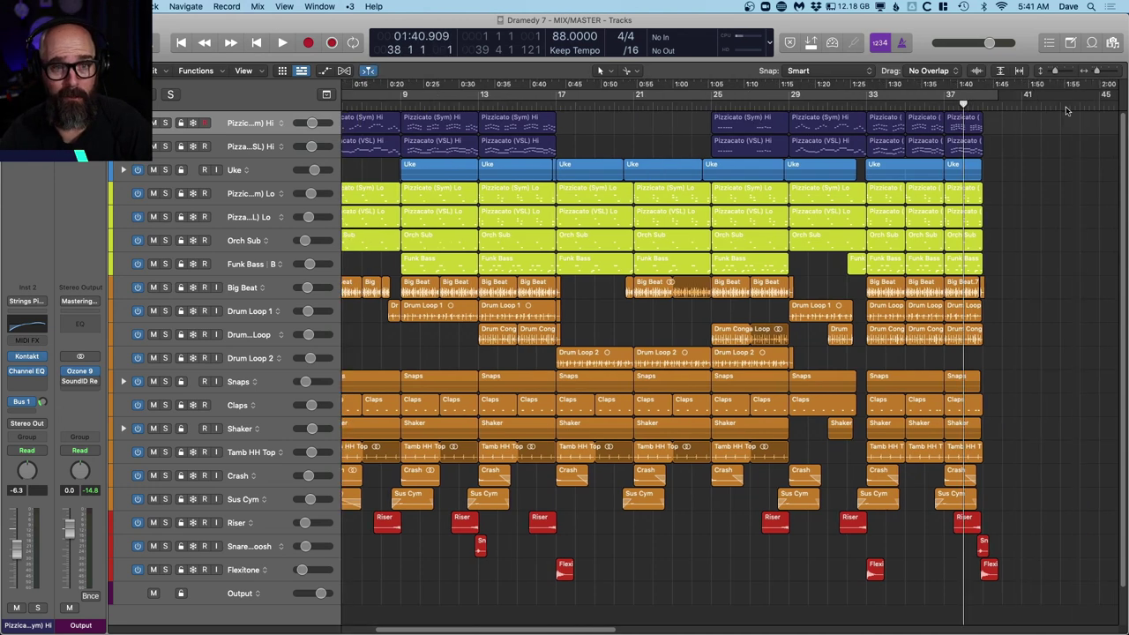
Step: Examine the cue's ending up close by playing from bar 38 to just before bar 39
scroll(1028, 113, up, 6)
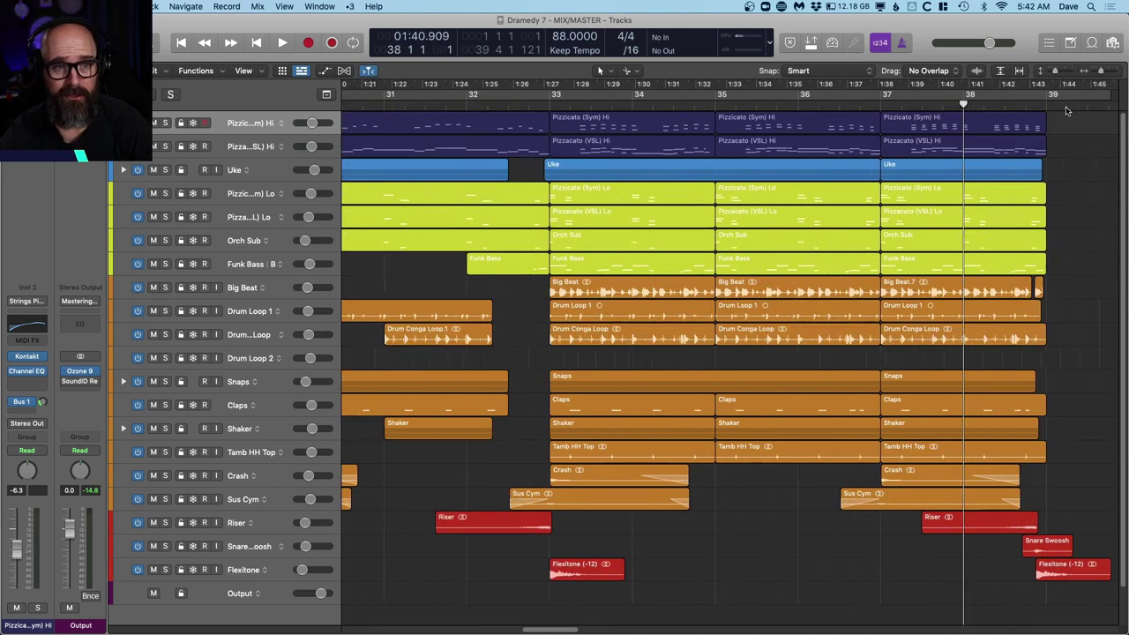
scroll(1028, 113, up, 2)
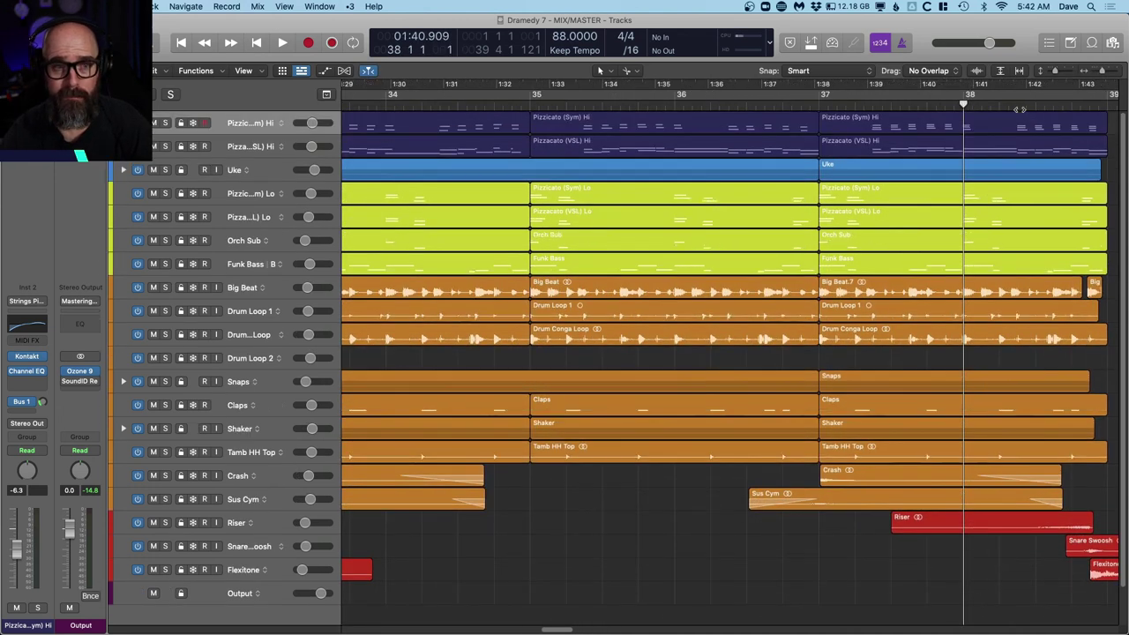
key(space)
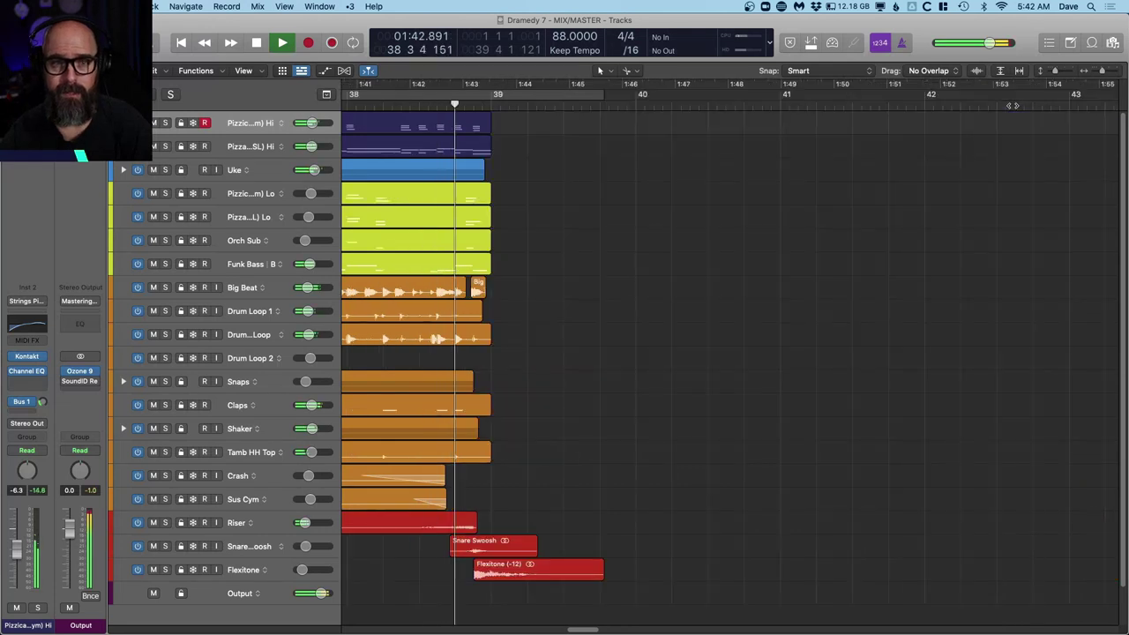
key(space)
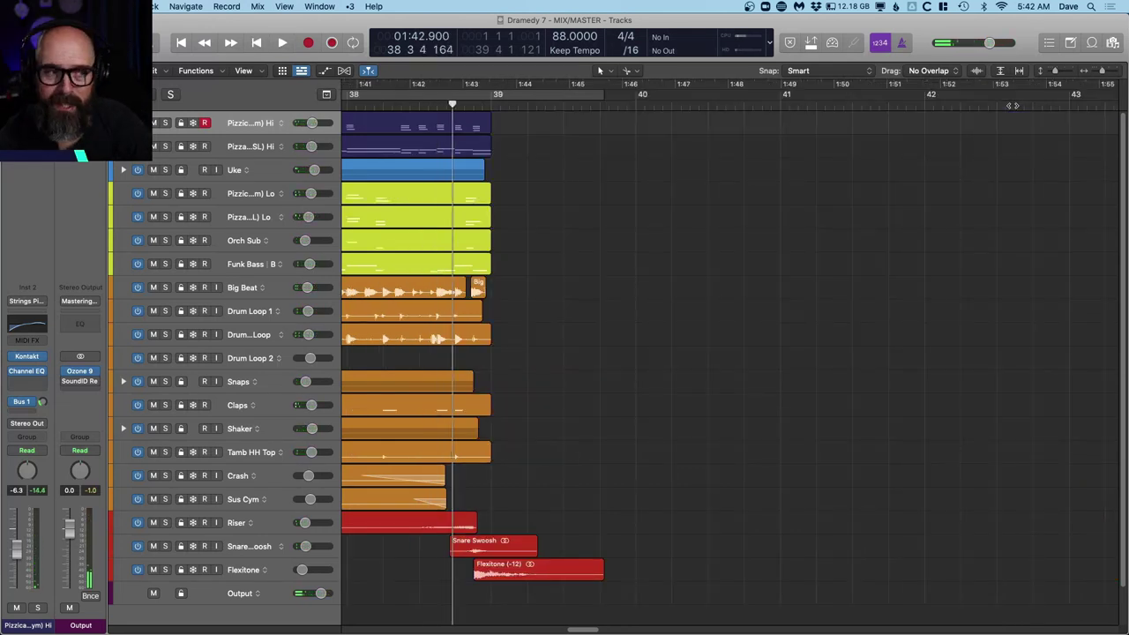
Step: Fit the whole arrangement in view and play the full mix briefly from the beginning
key(z)
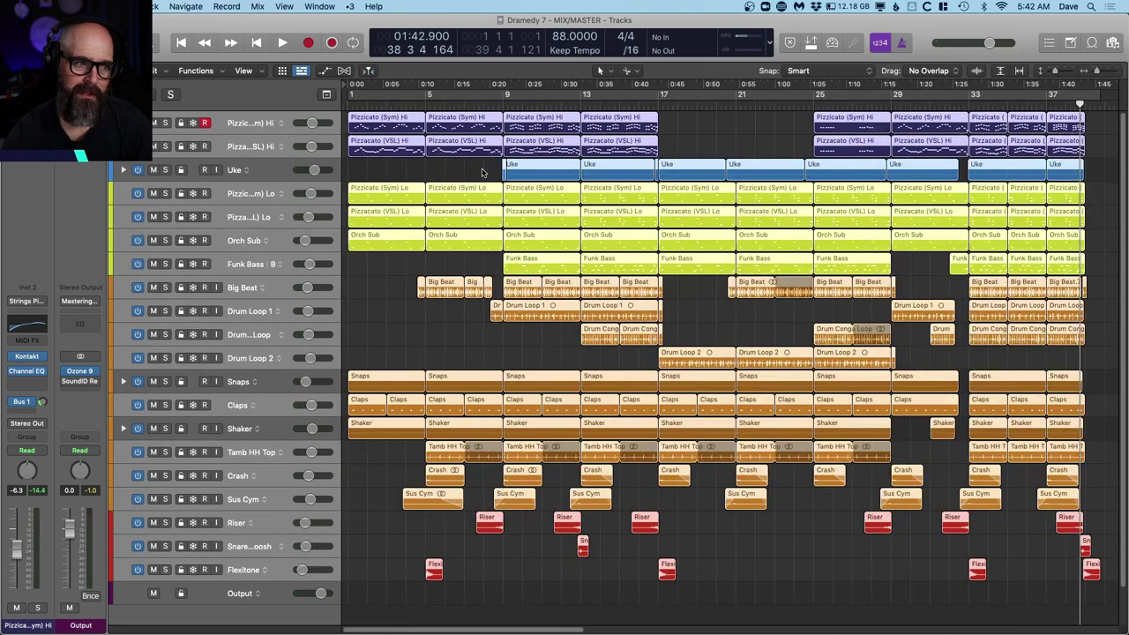
key(Return)
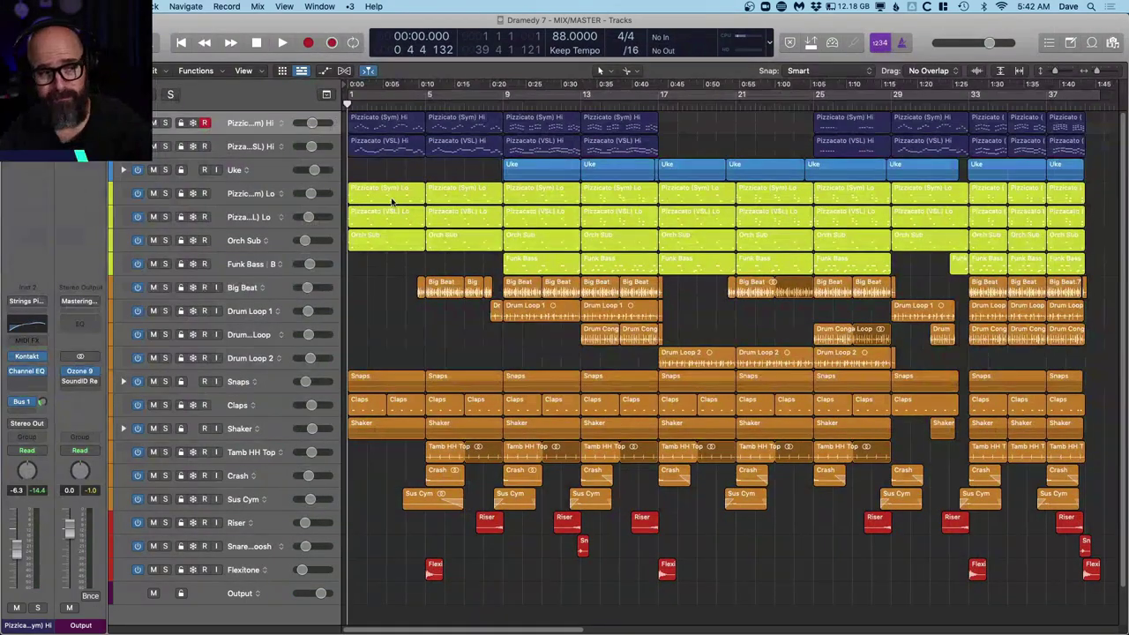
scroll(383, 207, down, 1)
key(space)
scroll(384, 207, up, 1)
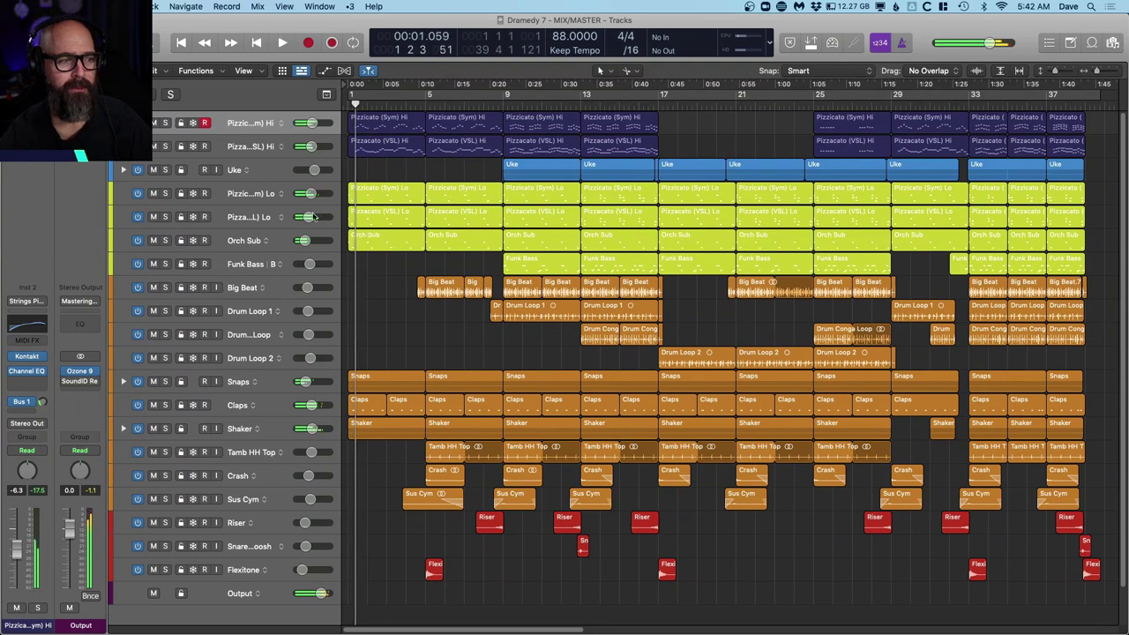
Step: Solo both Pizzicato Lo tracks, Orch Sub, Funk Bass and both Pizzicato Hi tracks, and play them together from the start
drag(164, 193, 165, 264)
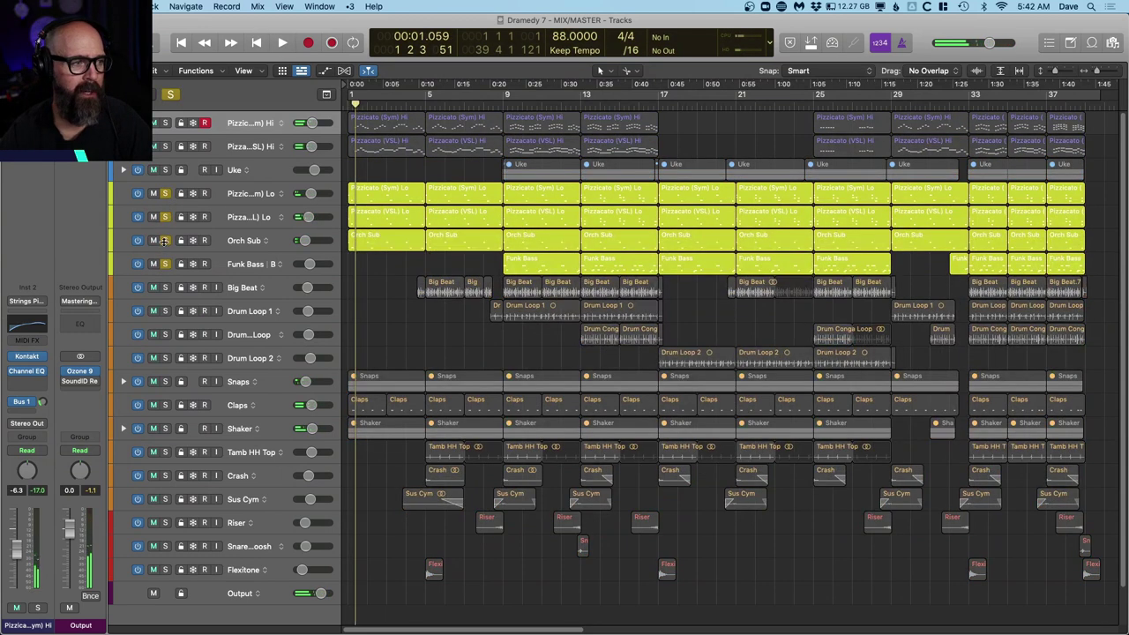
drag(166, 145, 167, 123)
key(Return)
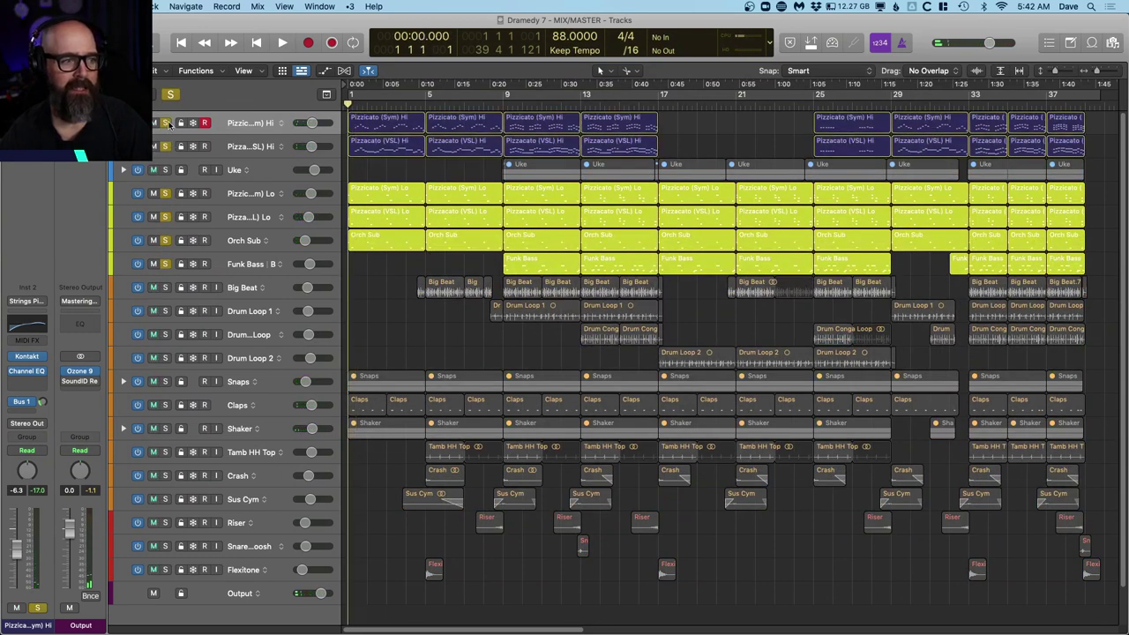
key(space)
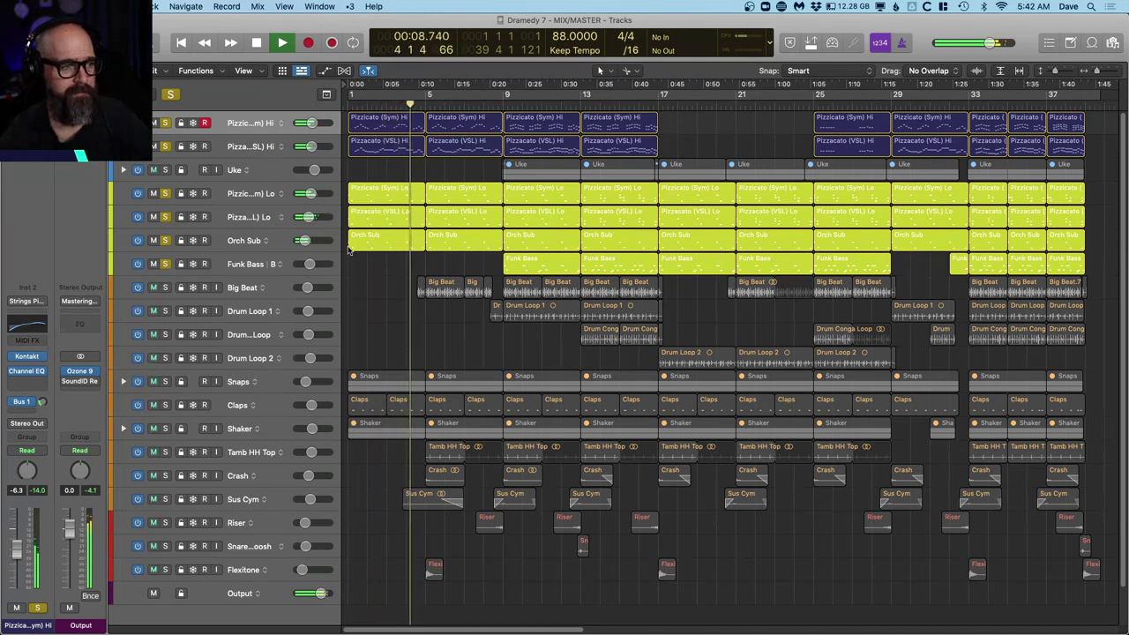
key(space)
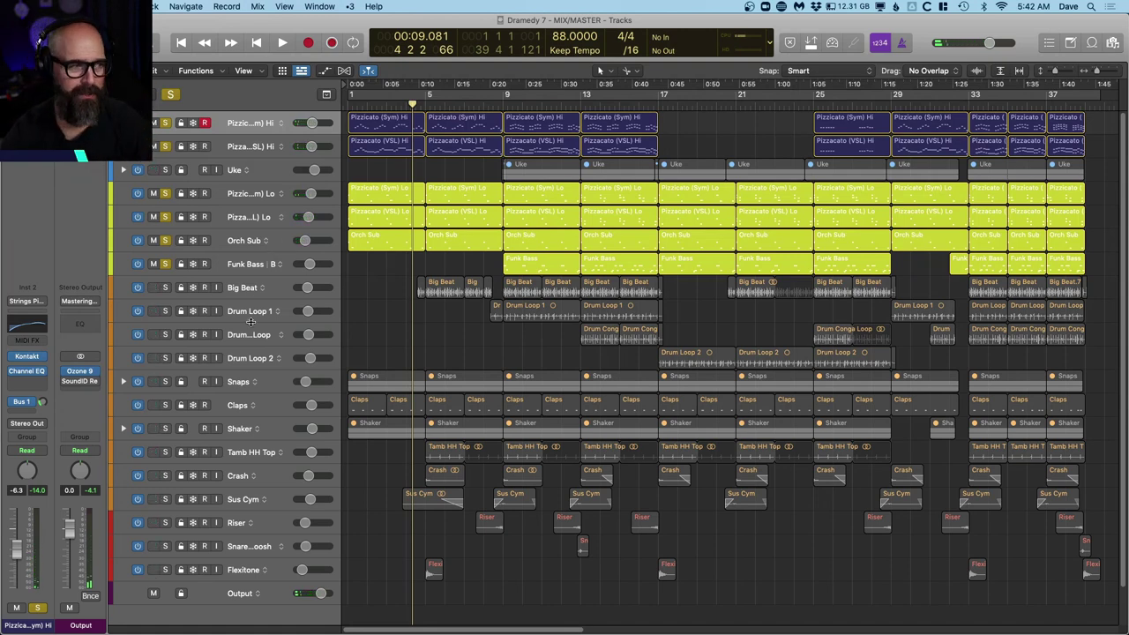
Step: Solo only the Big Beat track, select it and listen to it from around bar 4
alt+click(164, 288)
key(space)
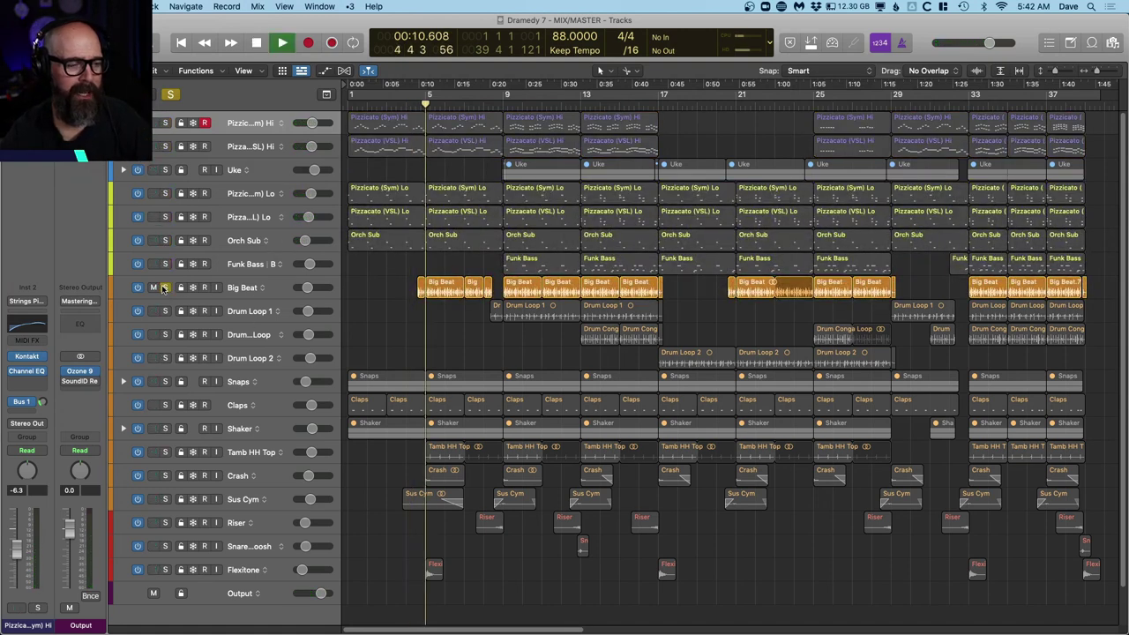
click(273, 287)
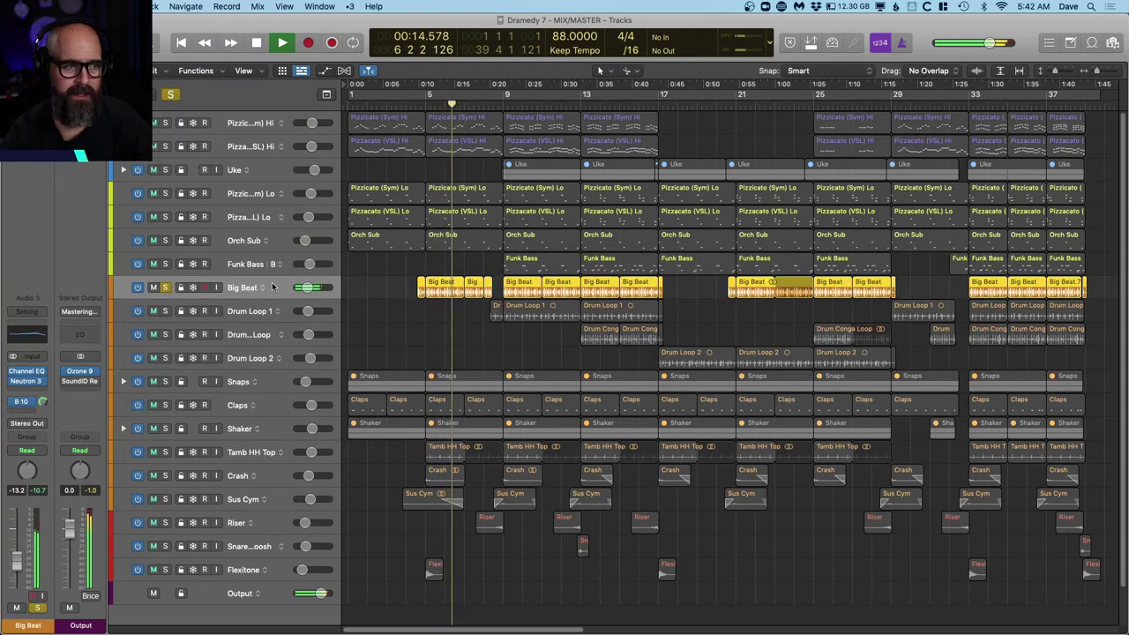
key(space)
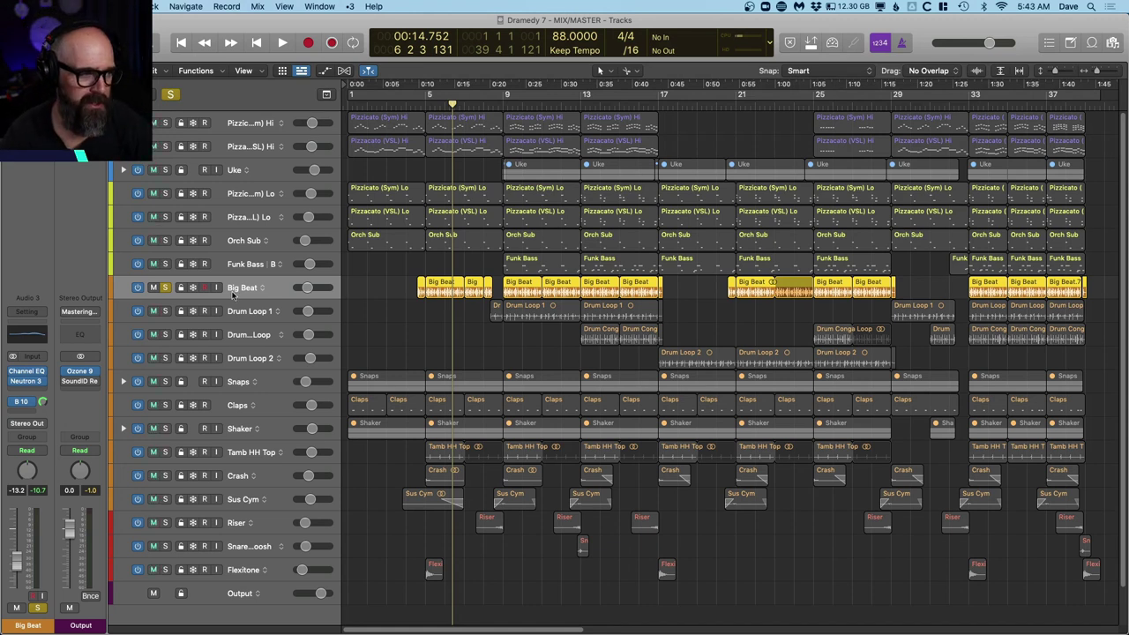
Step: Open the Neutron 3 Equalizer on the Big Beat track and move its window clear of the track headers
key(space)
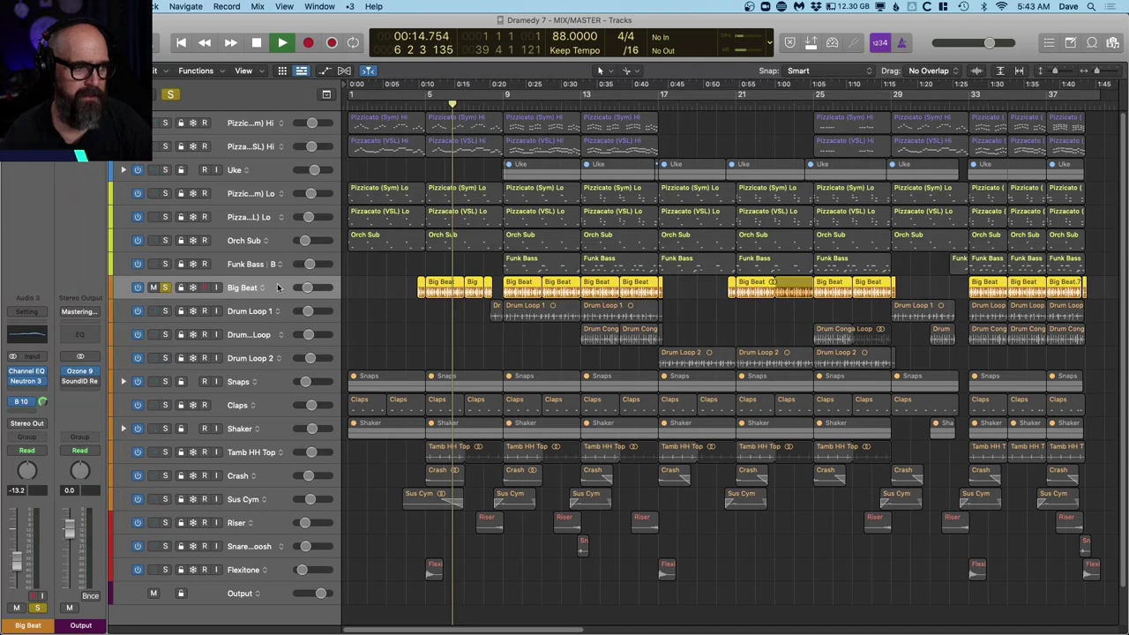
click(27, 381)
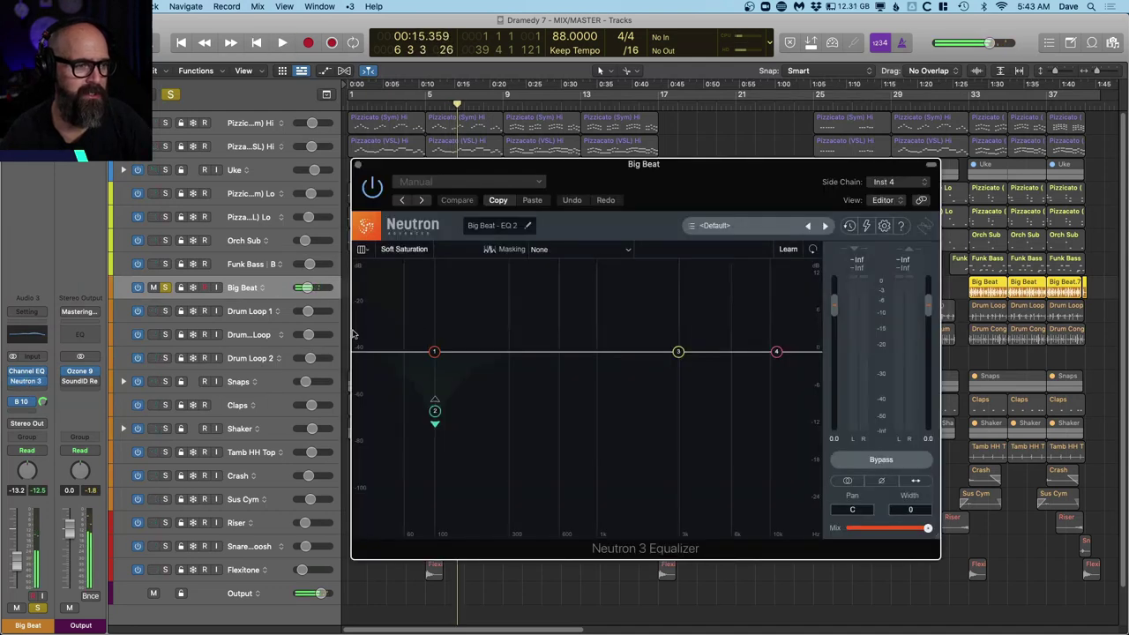
drag(618, 174, 717, 100)
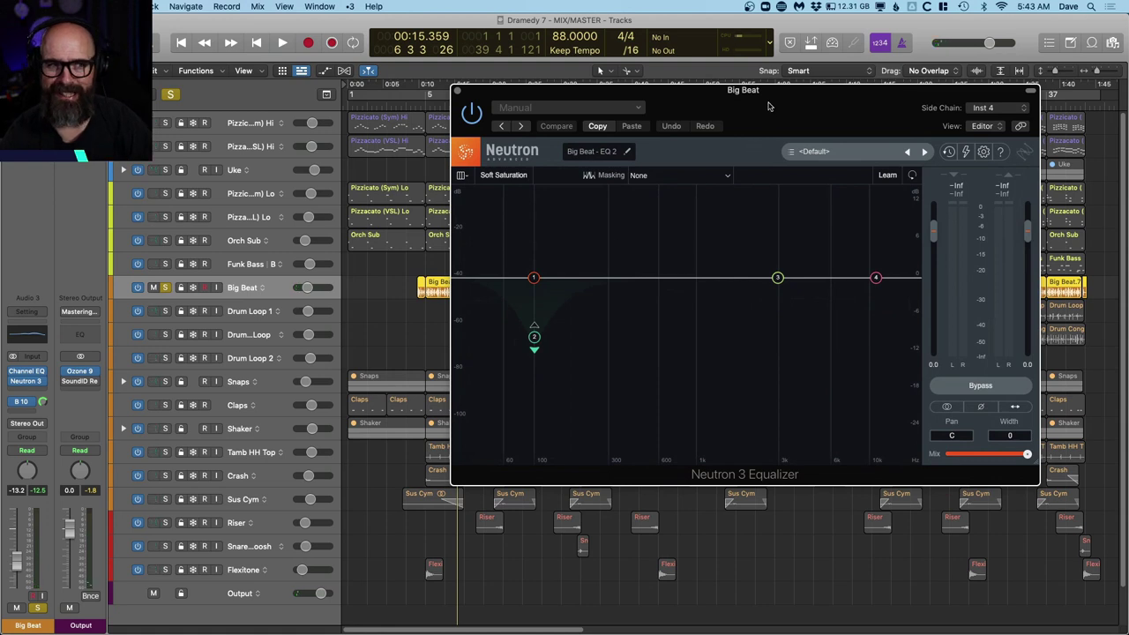
drag(767, 101, 803, 88)
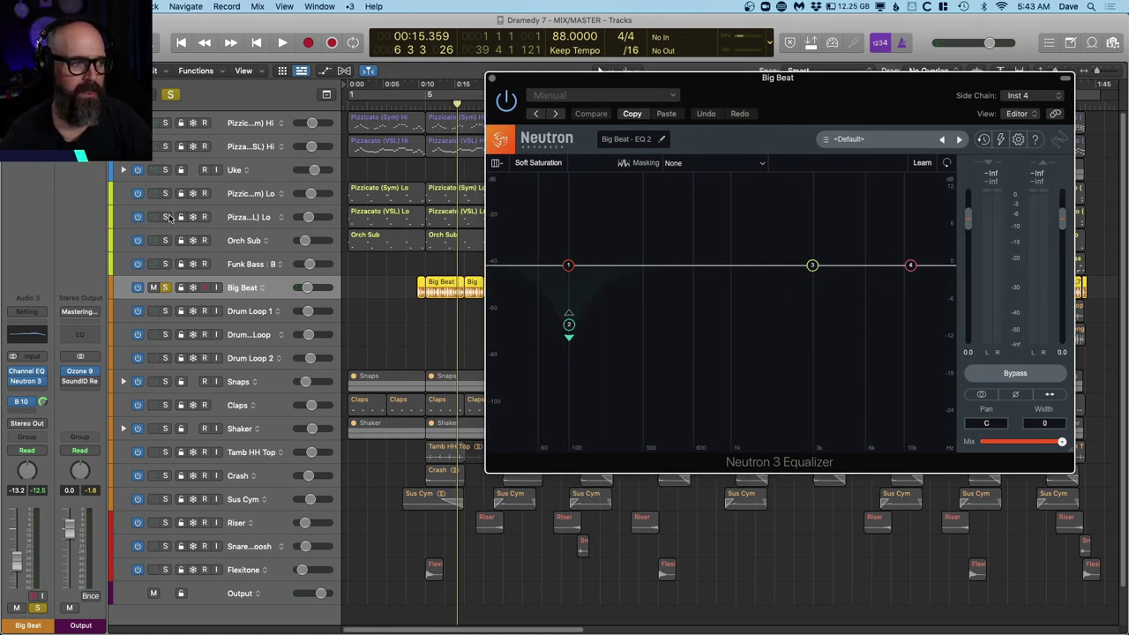
Step: Inspect the side chain source list of Big Beat's Neutron 3 Equalizer and close it without choosing another source
click(1019, 95)
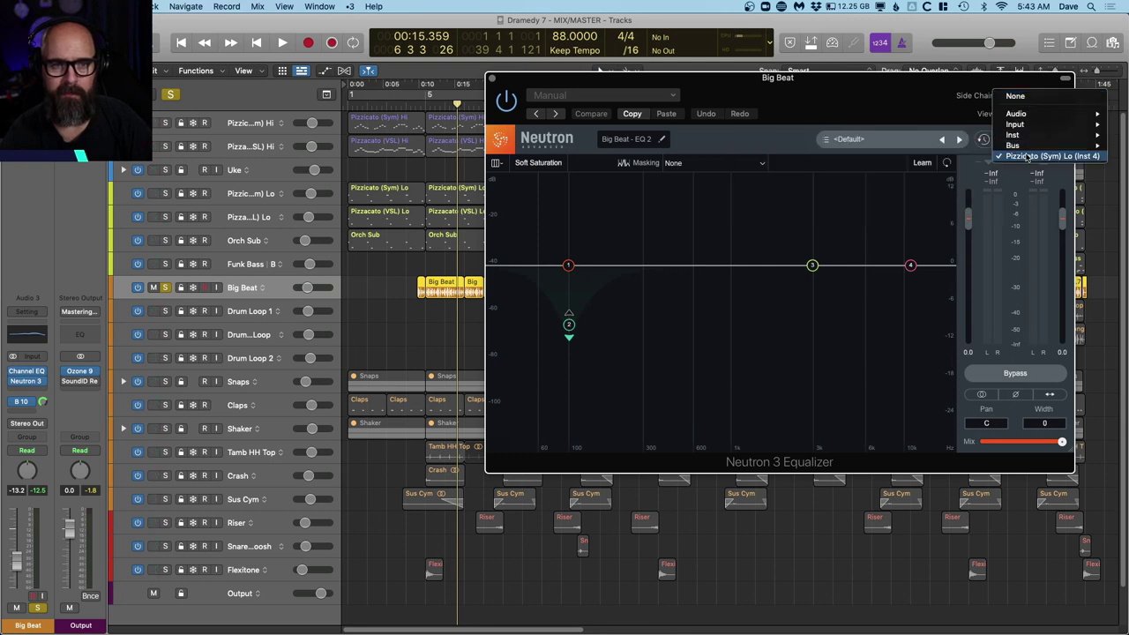
click(909, 85)
mouse_move(221, 218)
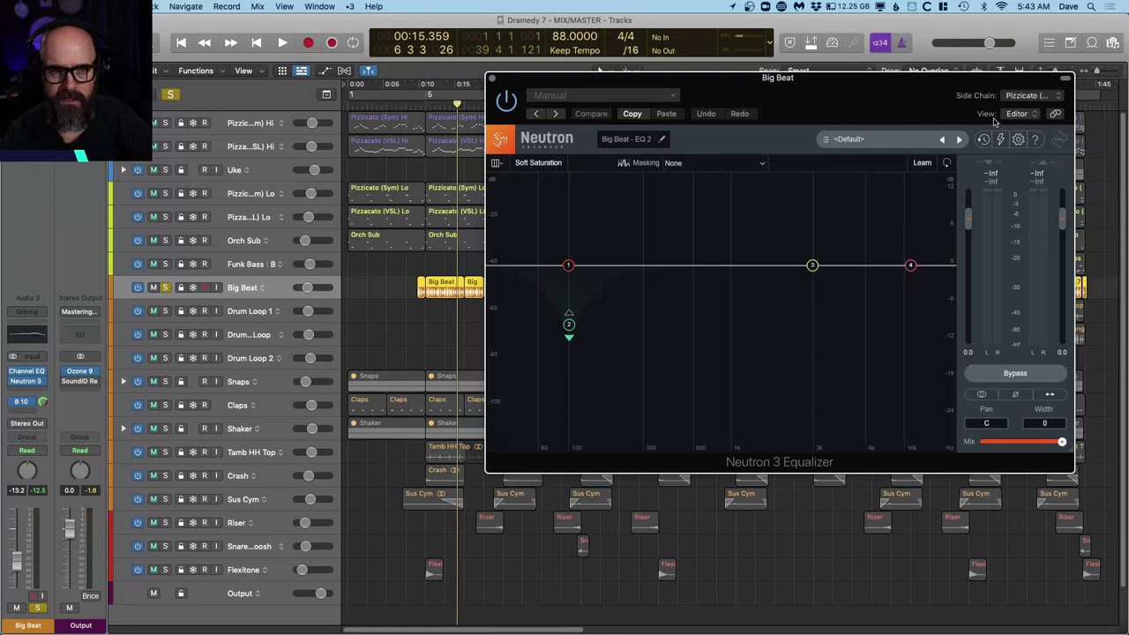
click(1030, 96)
click(950, 102)
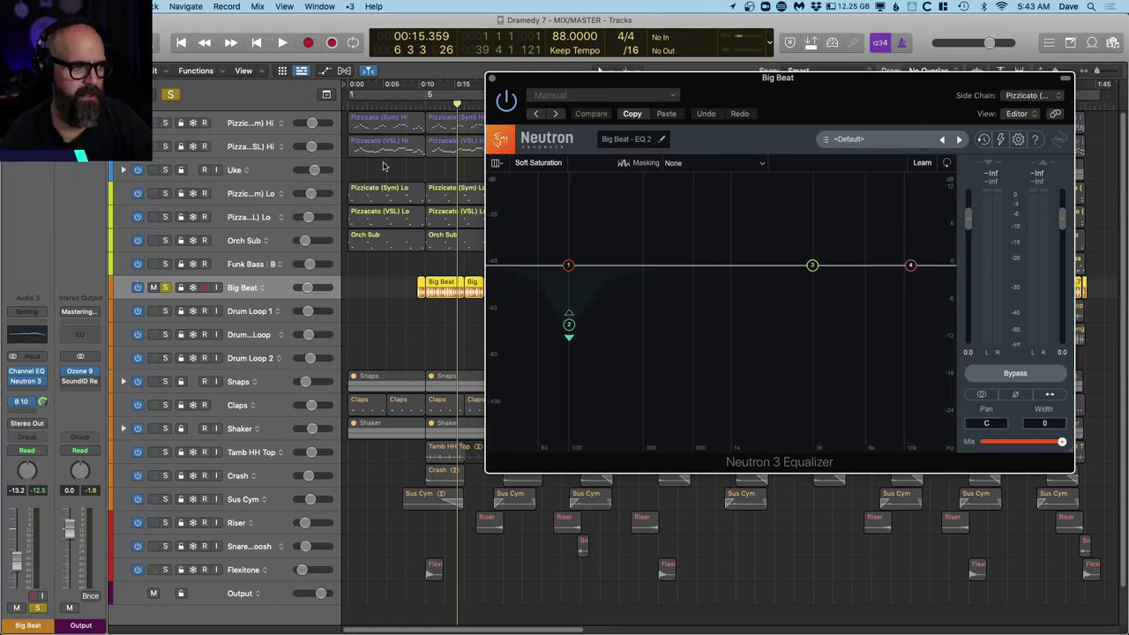
Step: Solo the Pizzicato (Sym) Lo track alongside Big Beat, select it and play briefly from the start
mouse_move(174, 208)
click(241, 194)
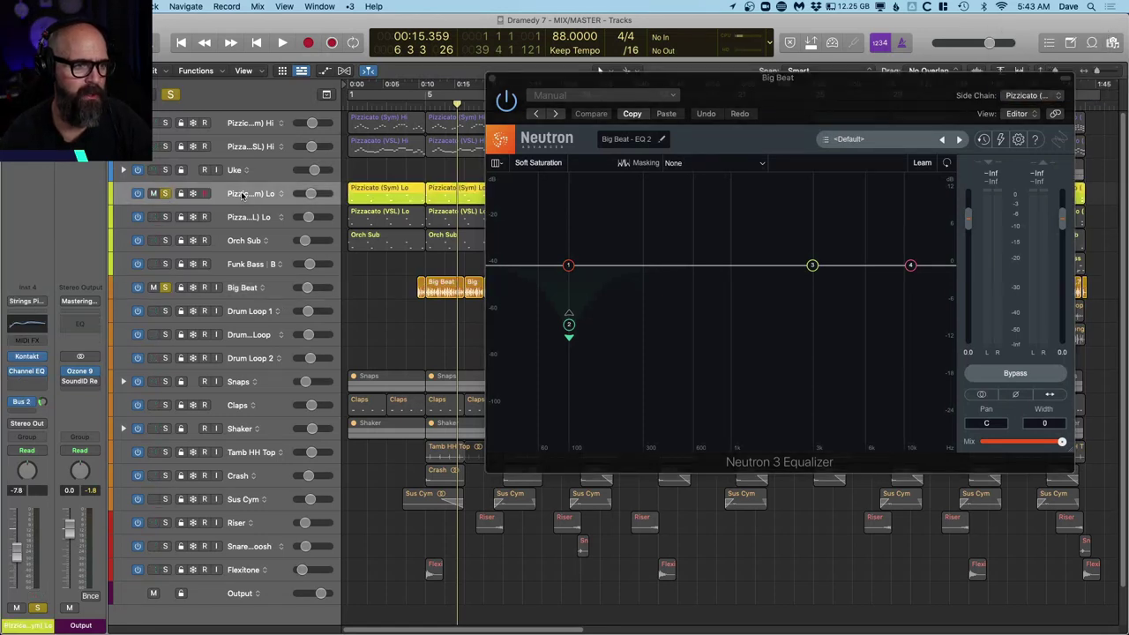
key(Return)
key(space)
key(space)
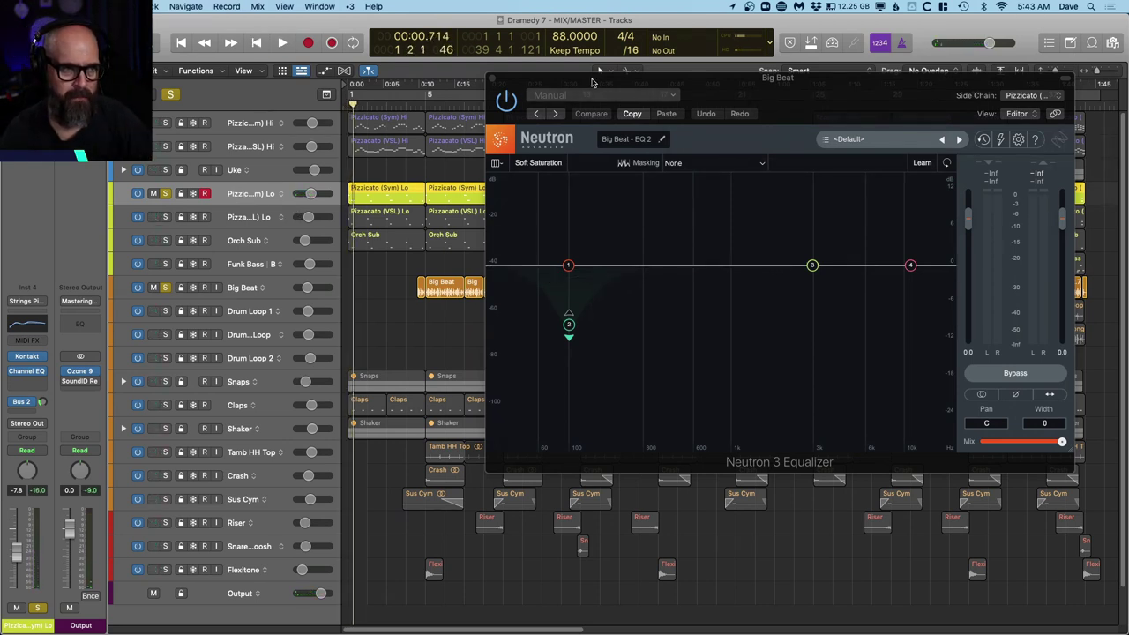
Step: Cycle playback over the Pizzicato (Sym) Hi region at bars 9 to 13 and show the equalizer's node 2 dynamic and sidechain settings
drag(589, 92, 622, 92)
click(425, 104)
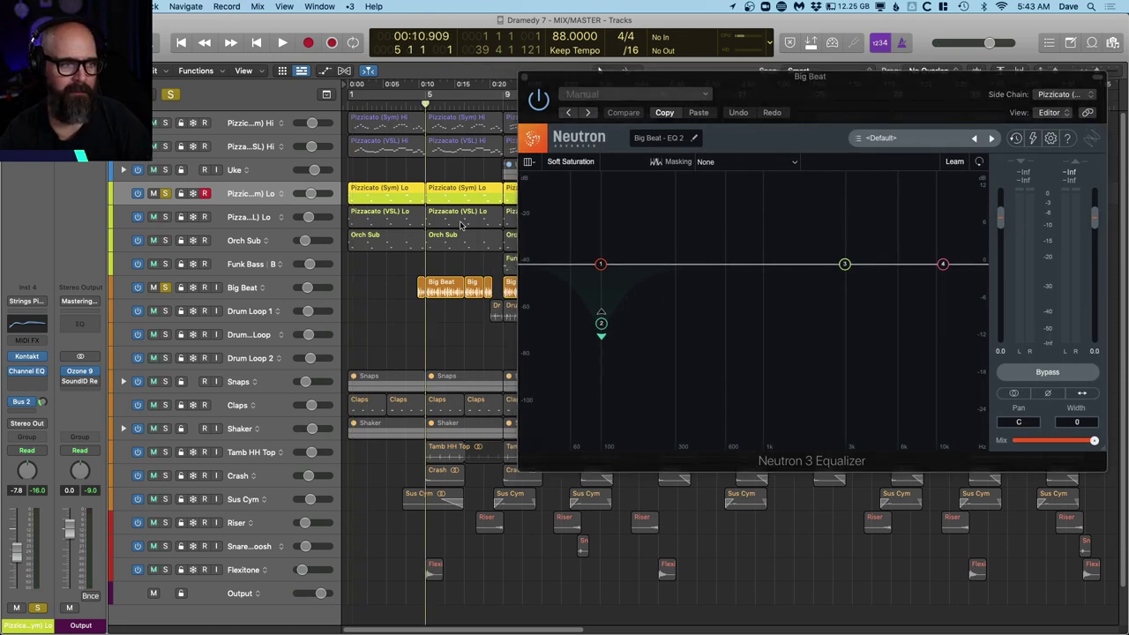
scroll(460, 225, right, 5)
click(384, 120)
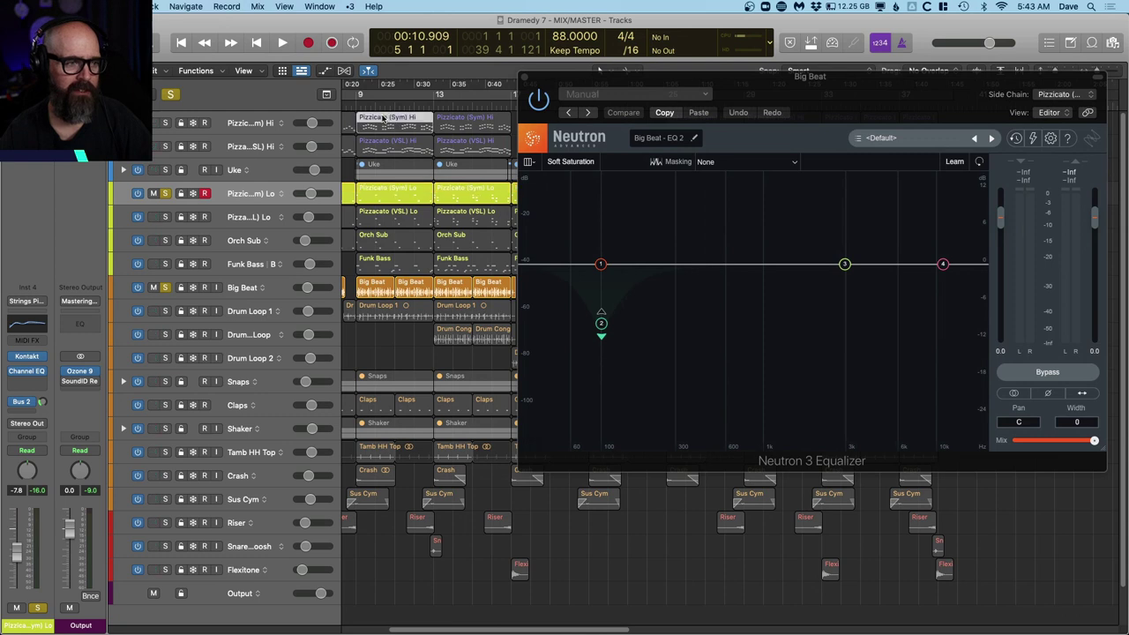
key(shift+space)
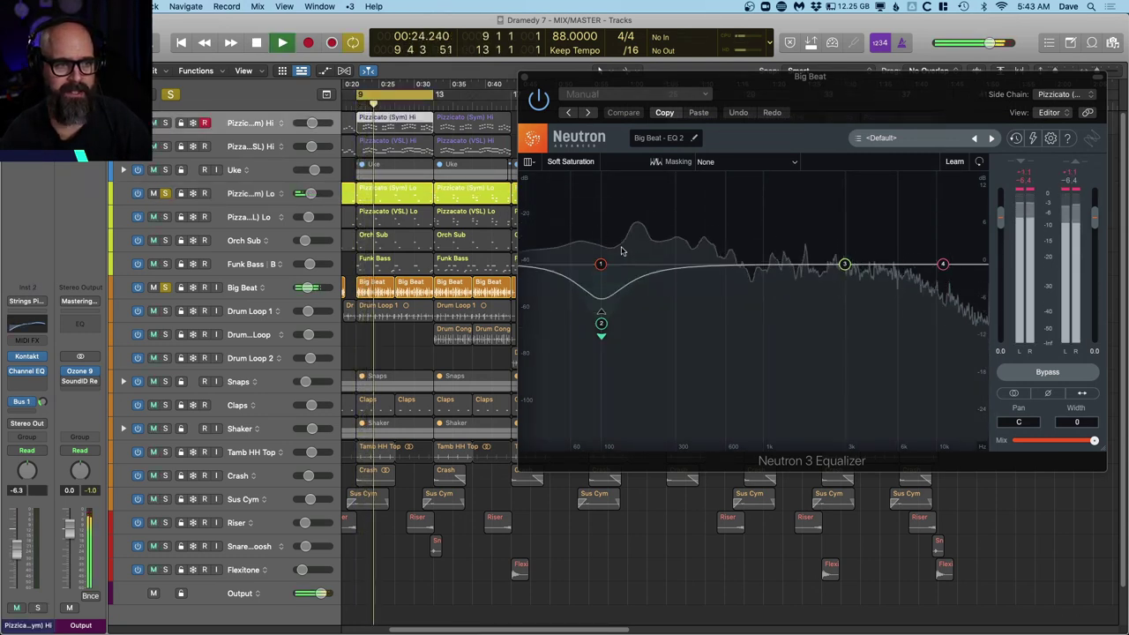
click(601, 323)
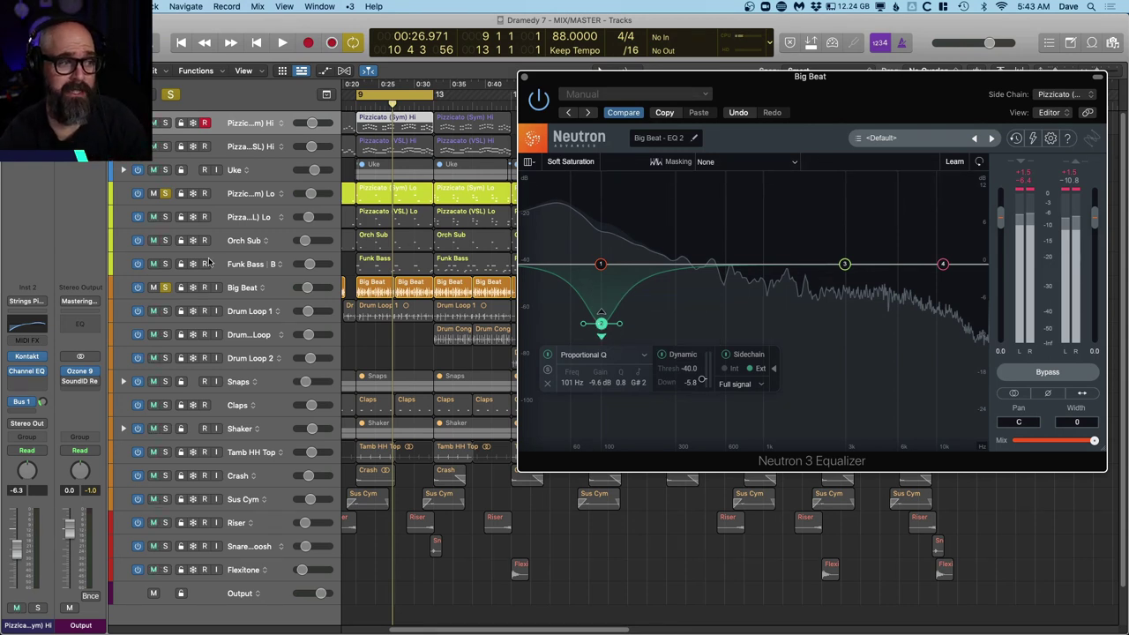
Step: Add Orch Sub to the soloed tracks, open its Channel EQ and play the cycled bars
click(164, 245)
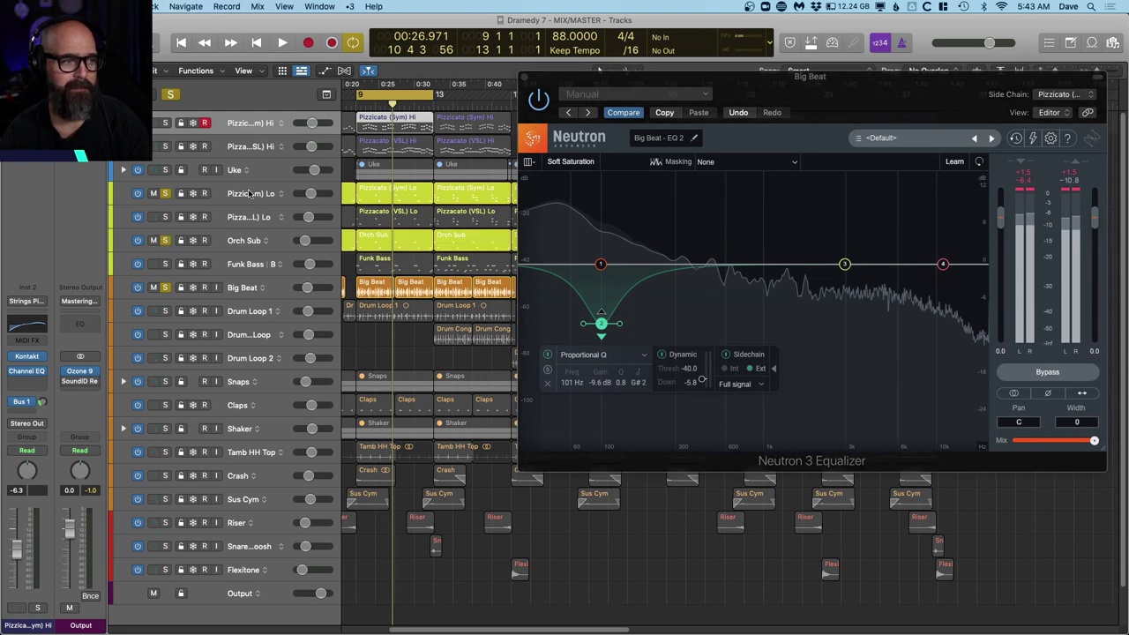
click(253, 193)
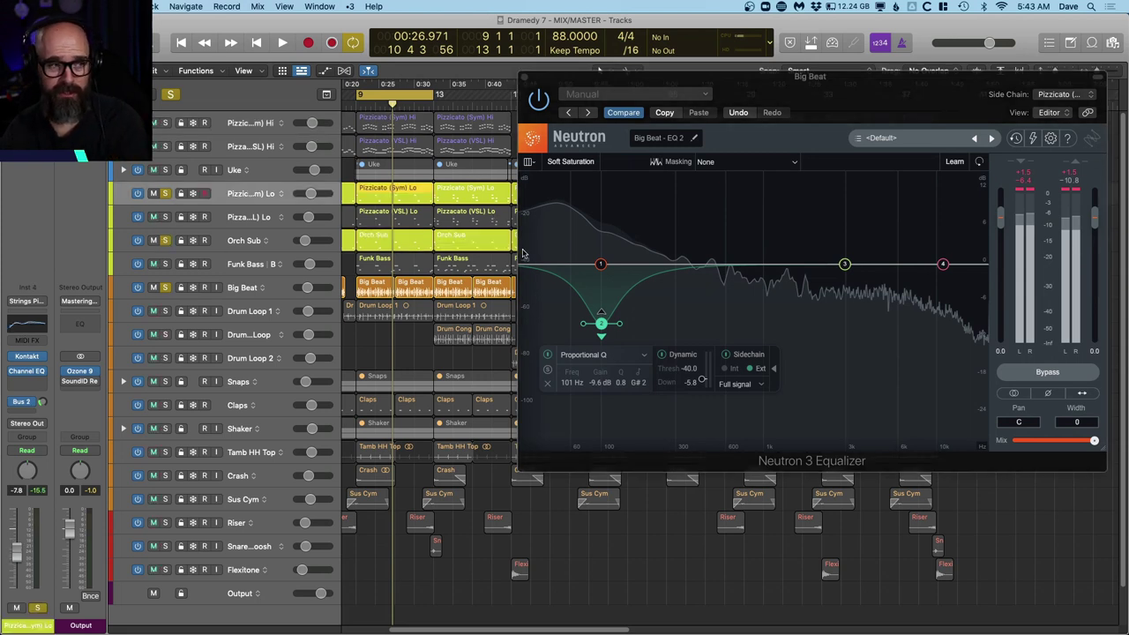
click(243, 241)
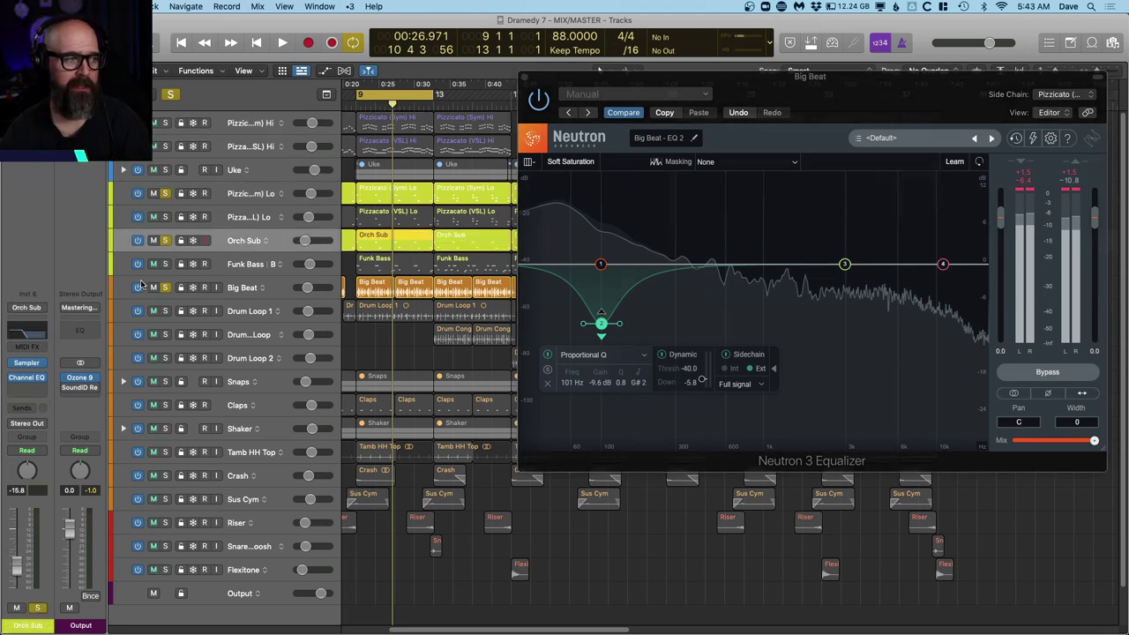
click(25, 332)
key(space)
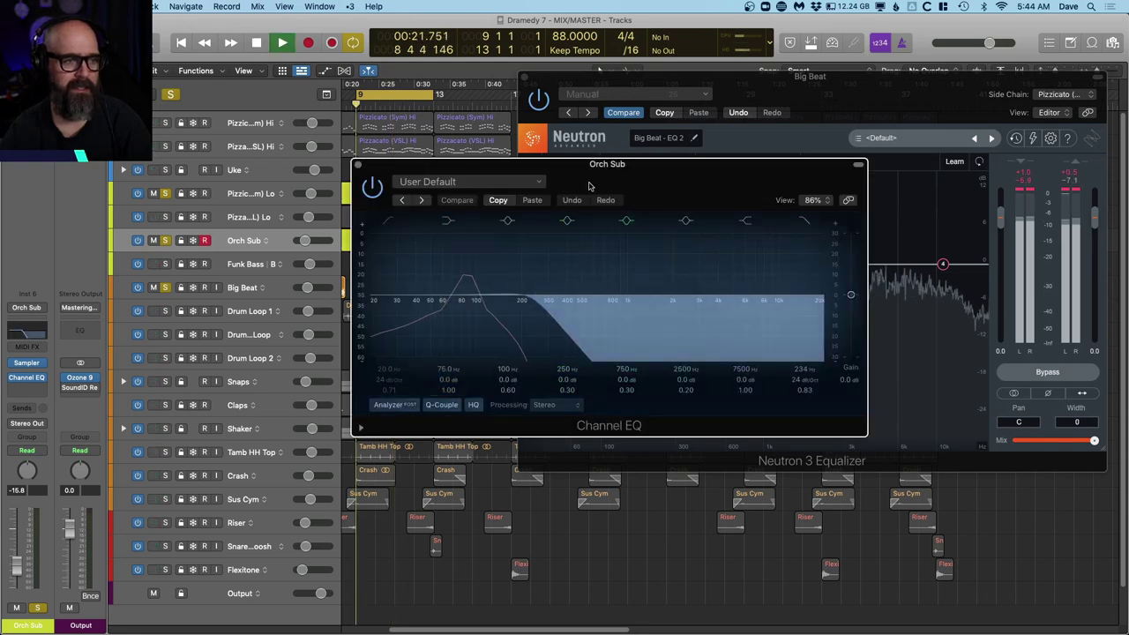
Step: Move Orch Sub's Channel EQ window clear of Big Beat's equalizer curve, unsolo Pizzicato (Sym) Lo and play the cycled bars
drag(633, 171, 733, 324)
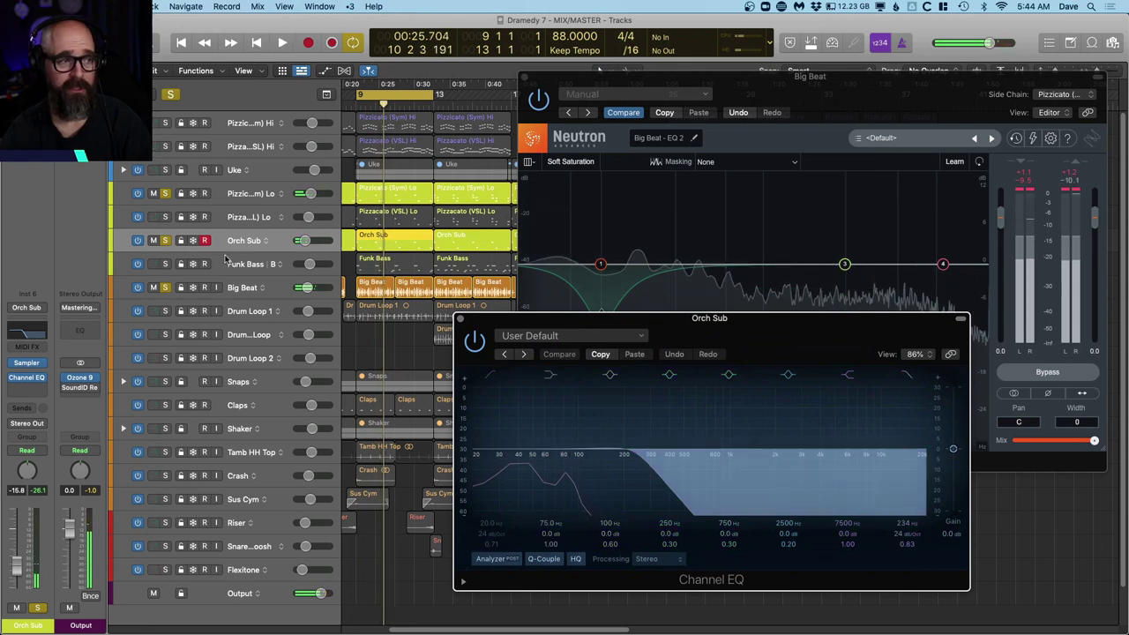
click(164, 193)
key(space)
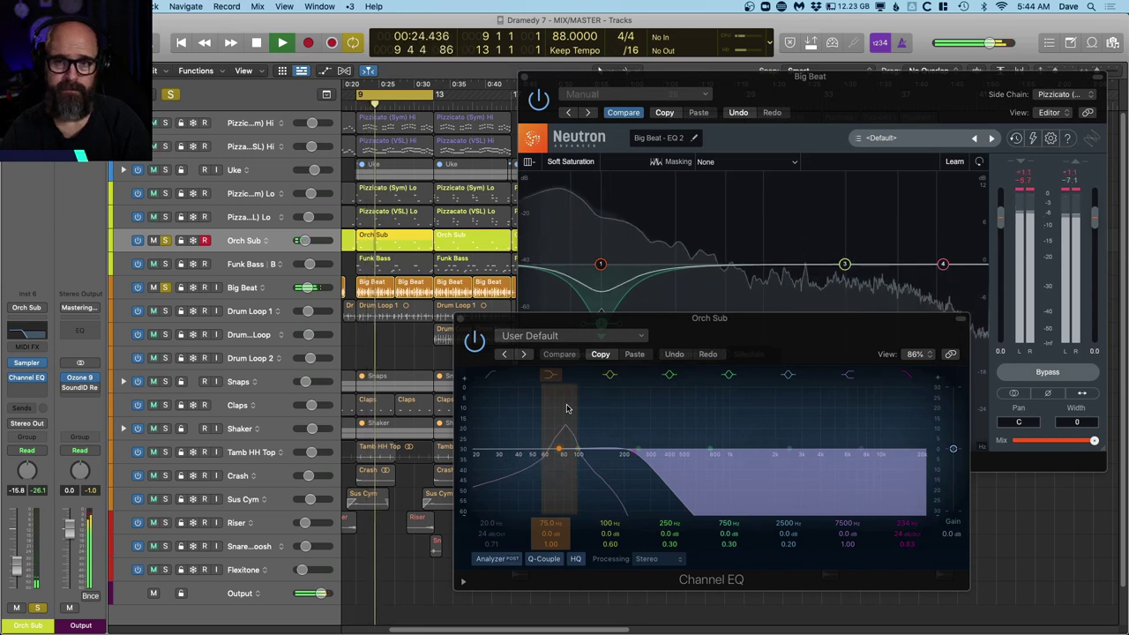
key(space)
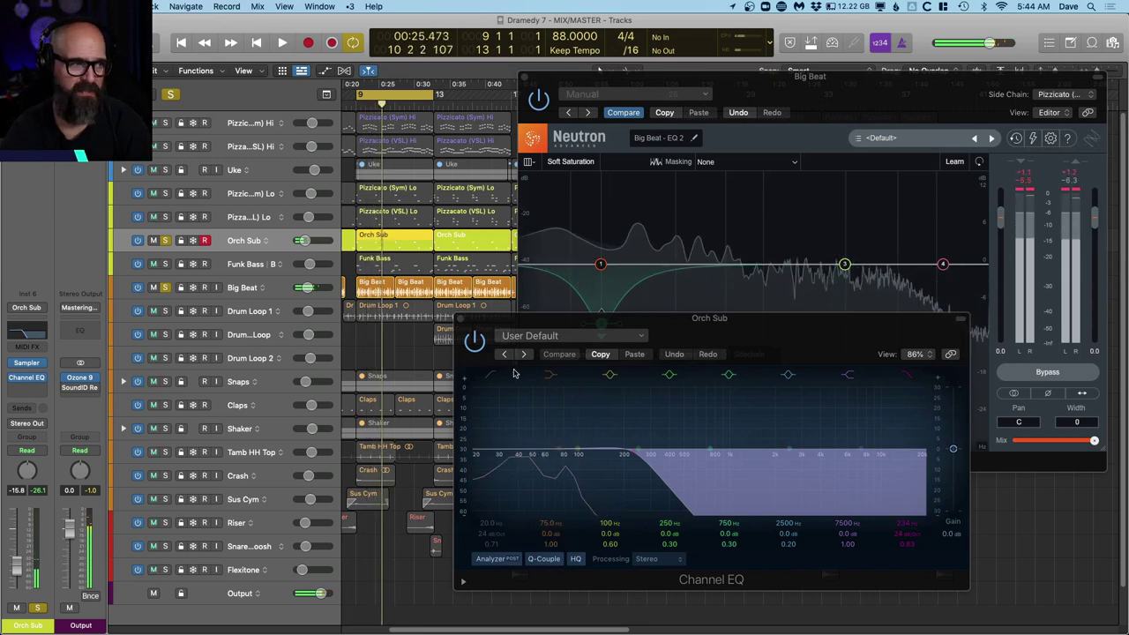
Step: Solo Pizzicato (Sym) Lo again, close Orch Sub's Channel EQ and play the cycled bars against Big Beat's equalizer
click(165, 193)
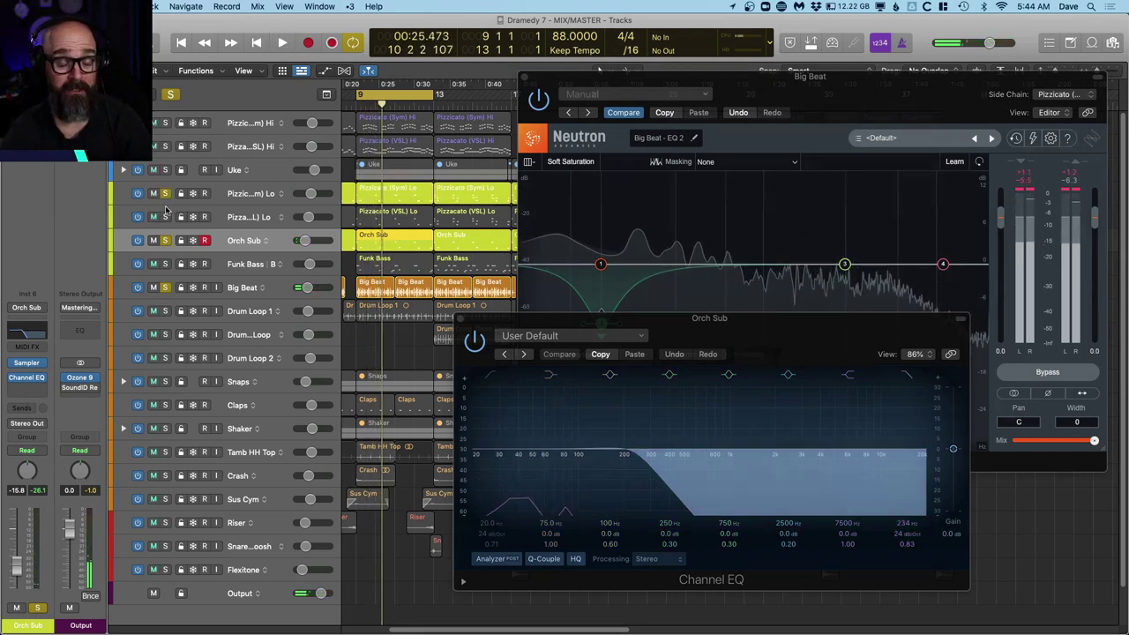
click(165, 217)
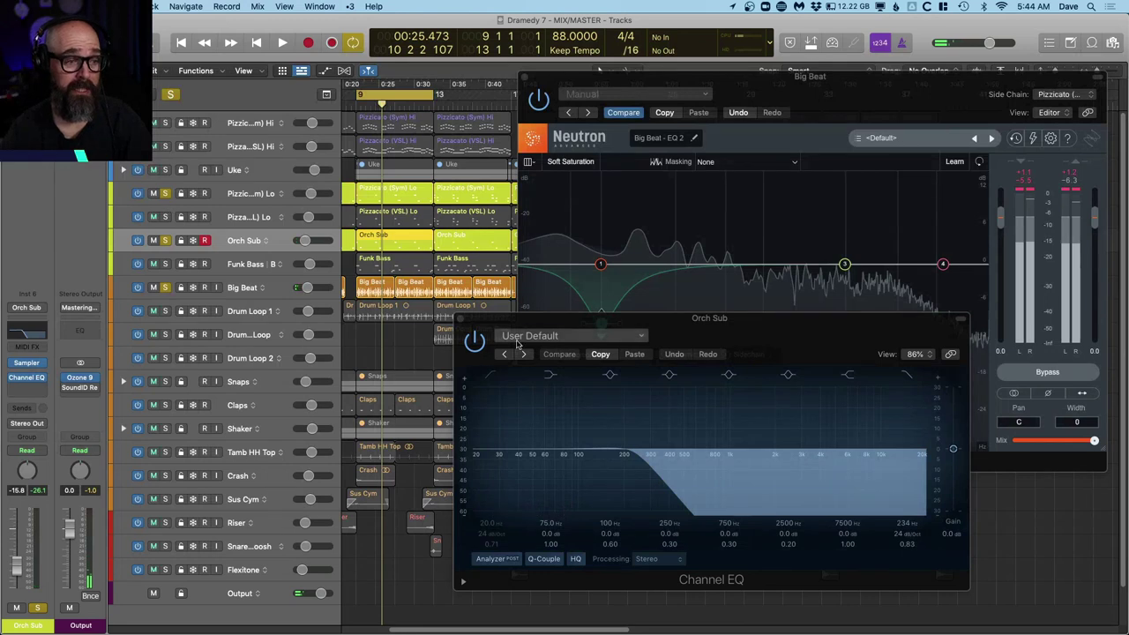
click(462, 319)
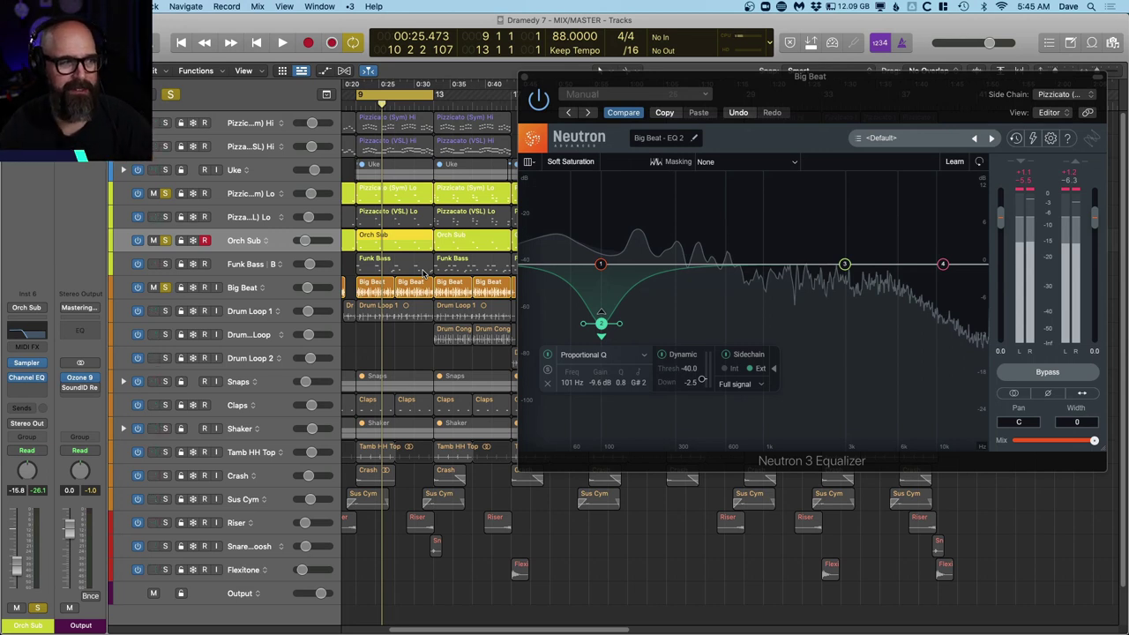
click(260, 193)
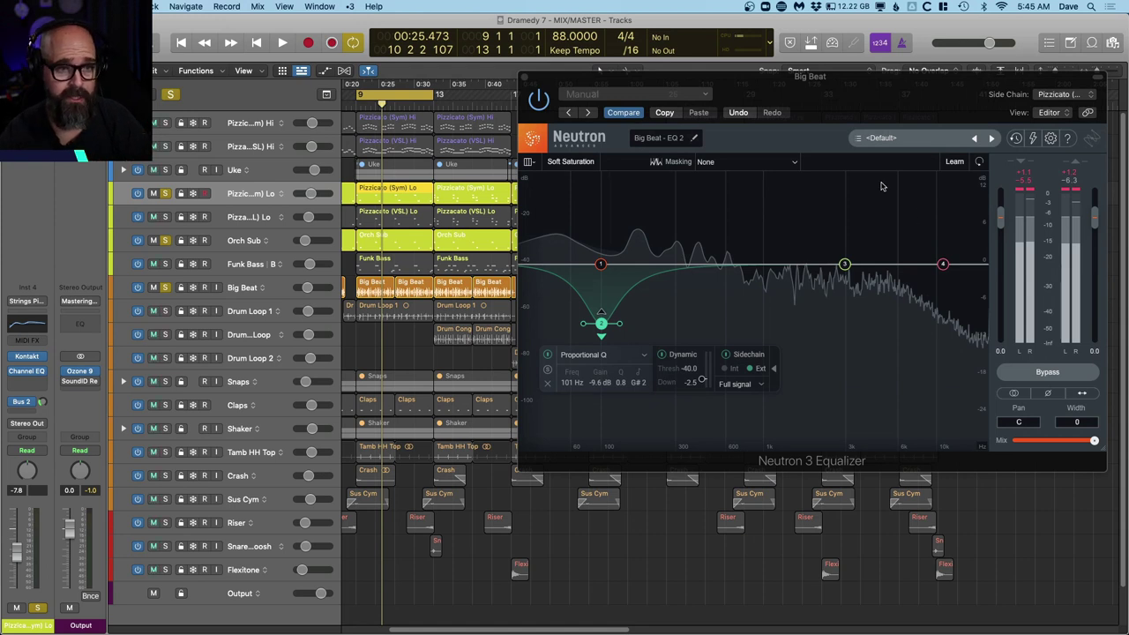
key(space)
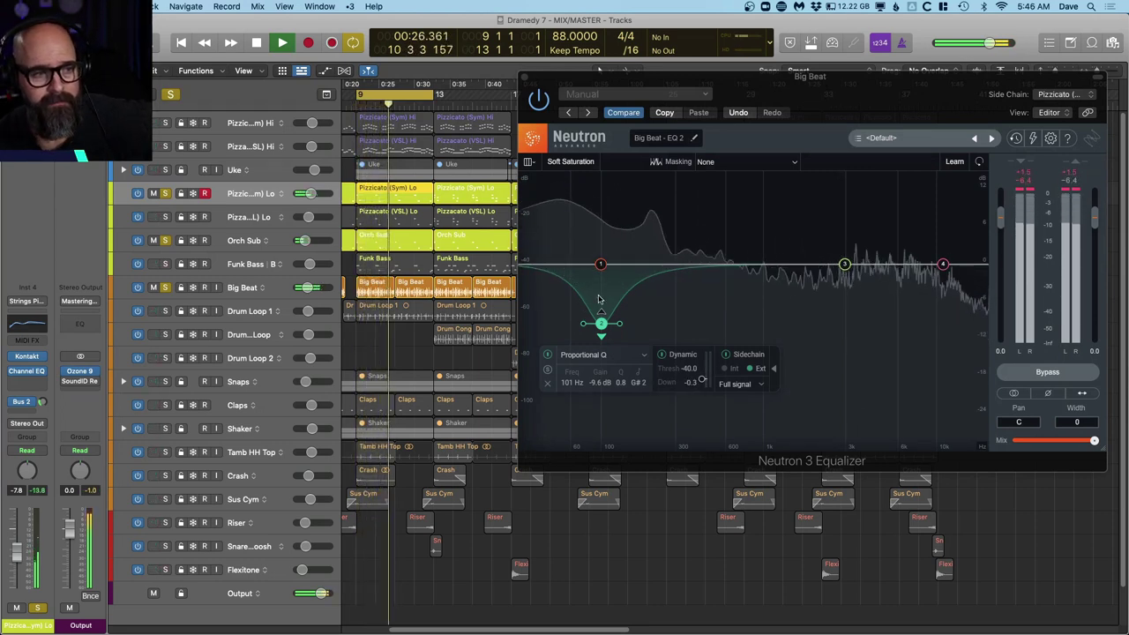
key(space)
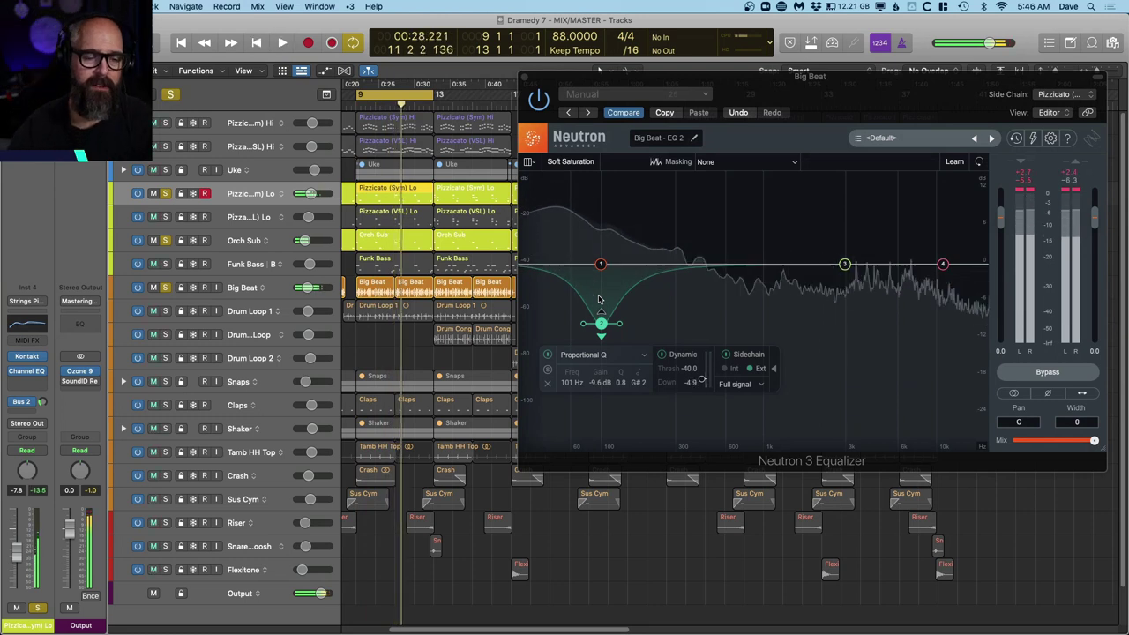
Step: Play the cycled bars with Pizzicato (VSL) Lo added to the solos, and close the Neutron 3 Equalizer with Big Beat selected
click(165, 217)
key(space)
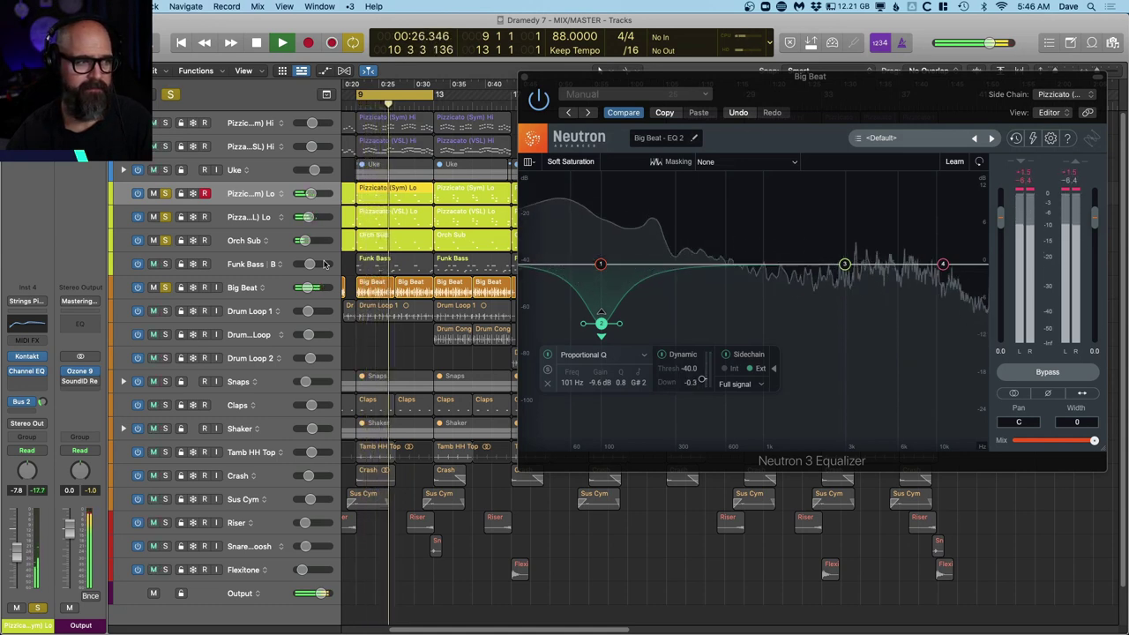
click(244, 288)
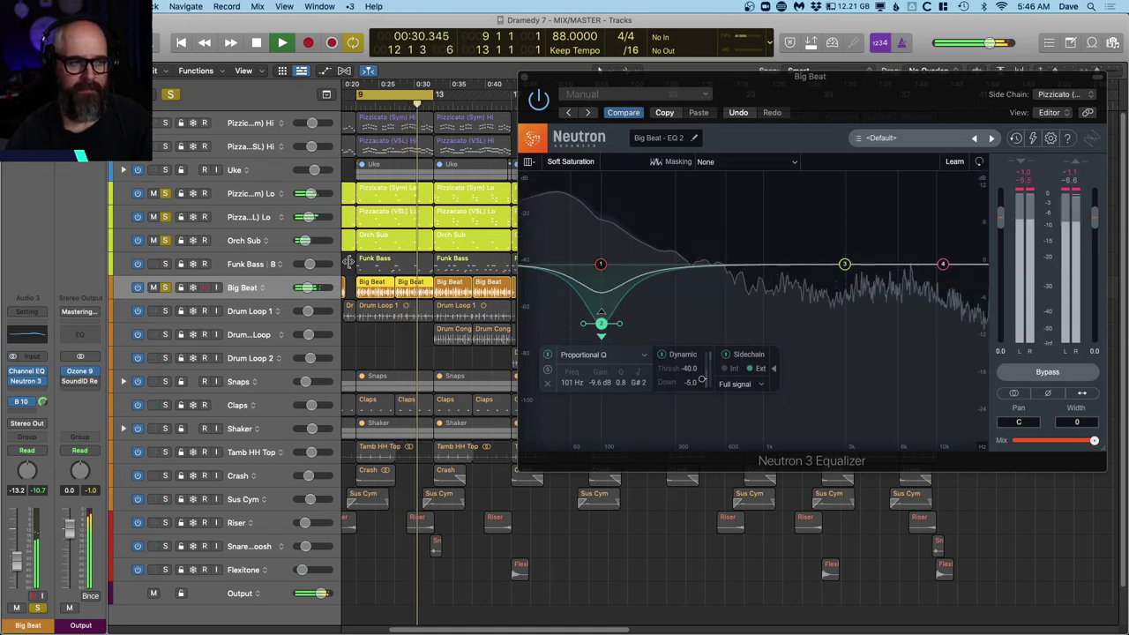
click(522, 78)
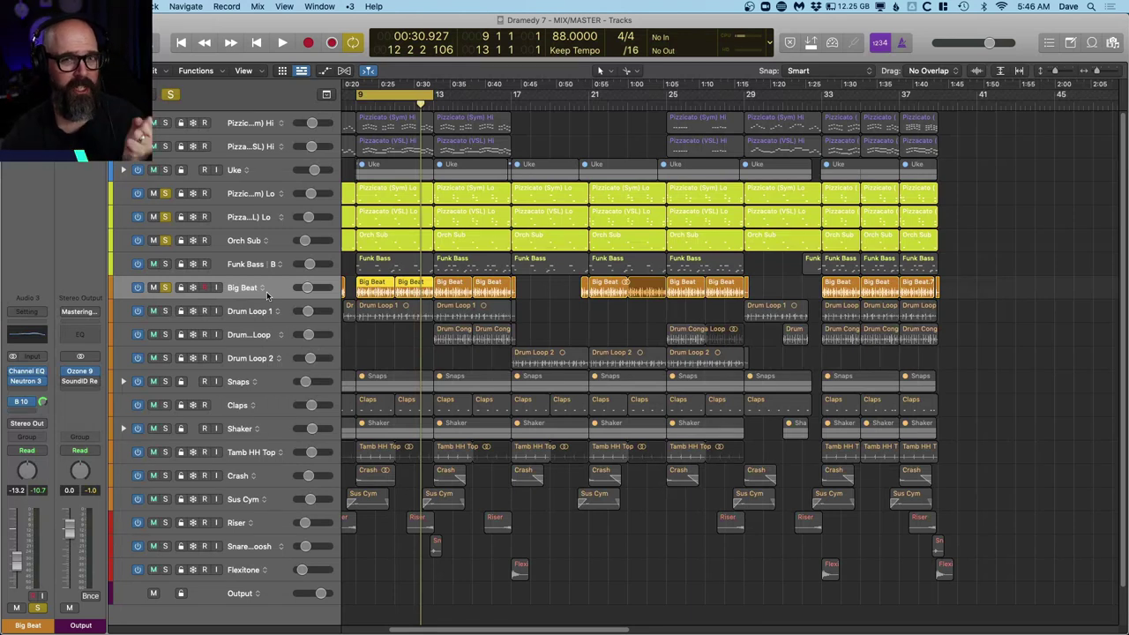
Step: Clear all solos, play the cue from the start and briefly solo the expanded Shaker stack
click(172, 95)
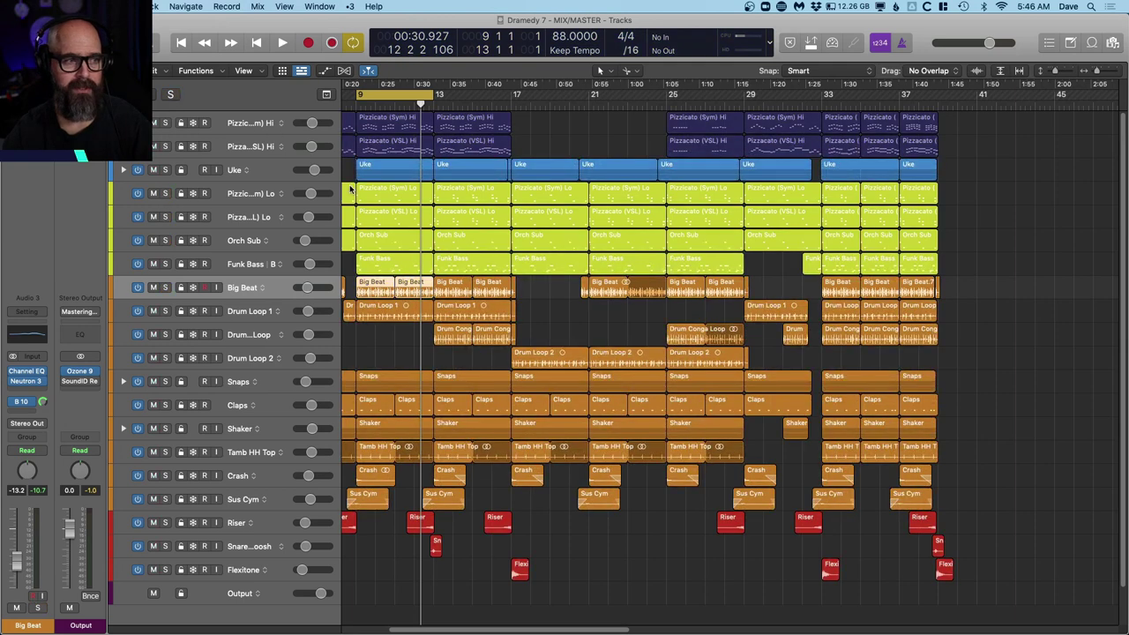
key(Return)
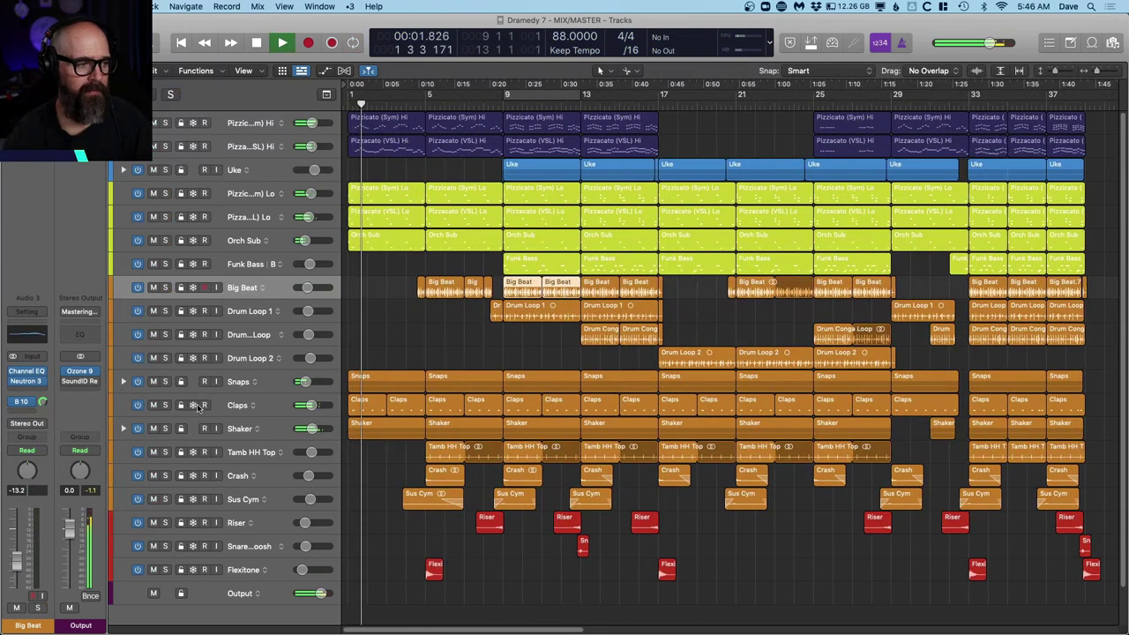
click(124, 429)
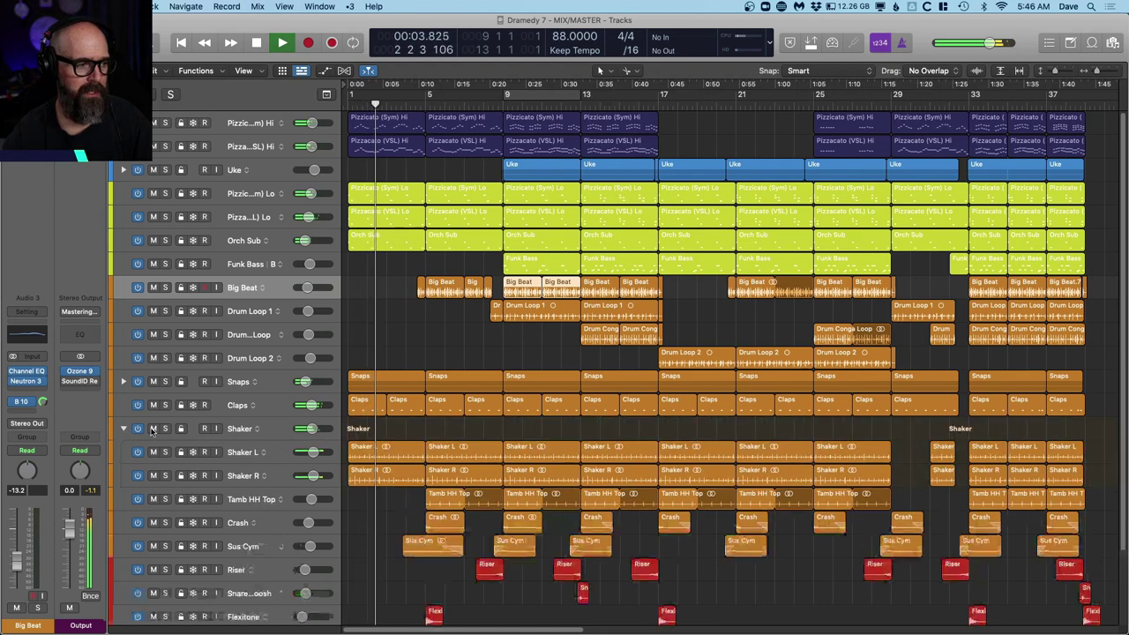
click(166, 428)
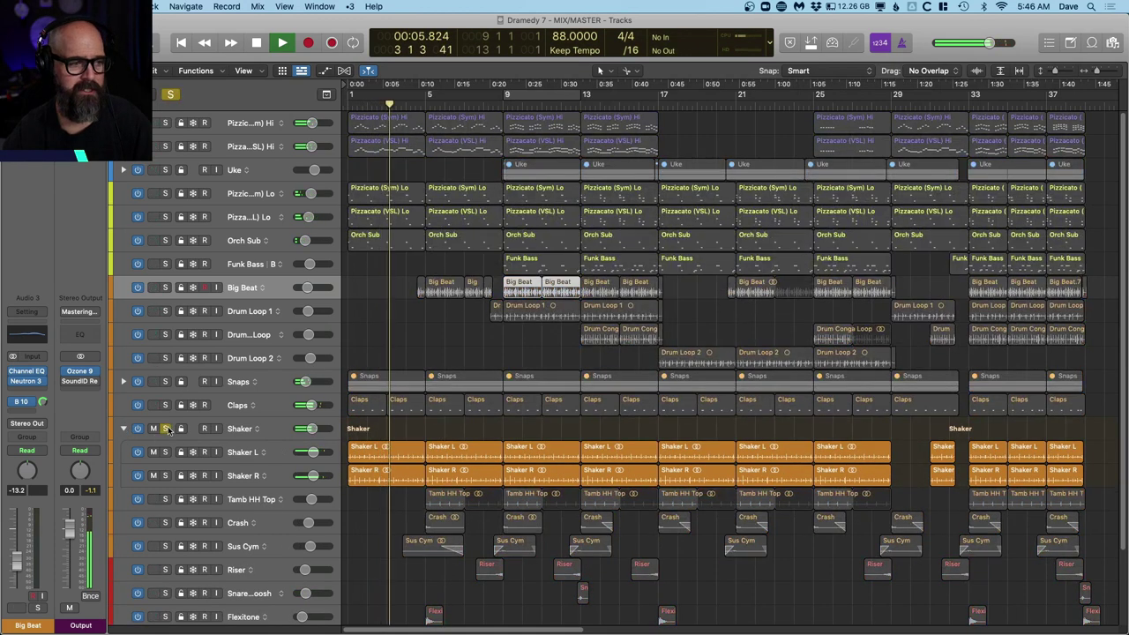
click(166, 428)
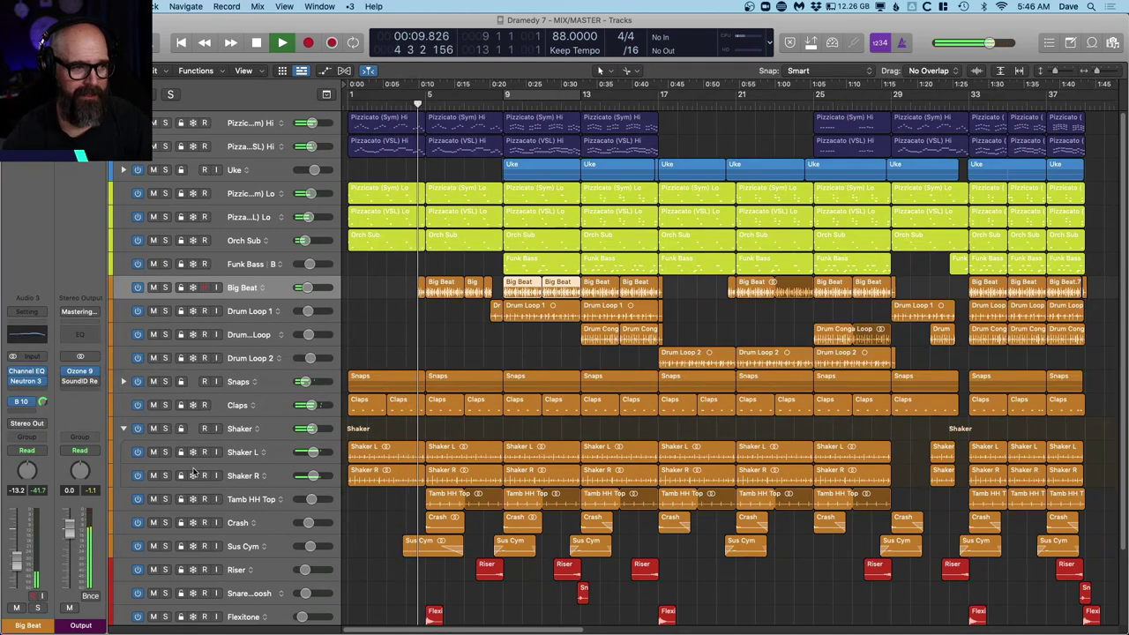
Step: Solo the Flexitone track briefly and continue playback with the full mix
scroll(344, 414, down, 5)
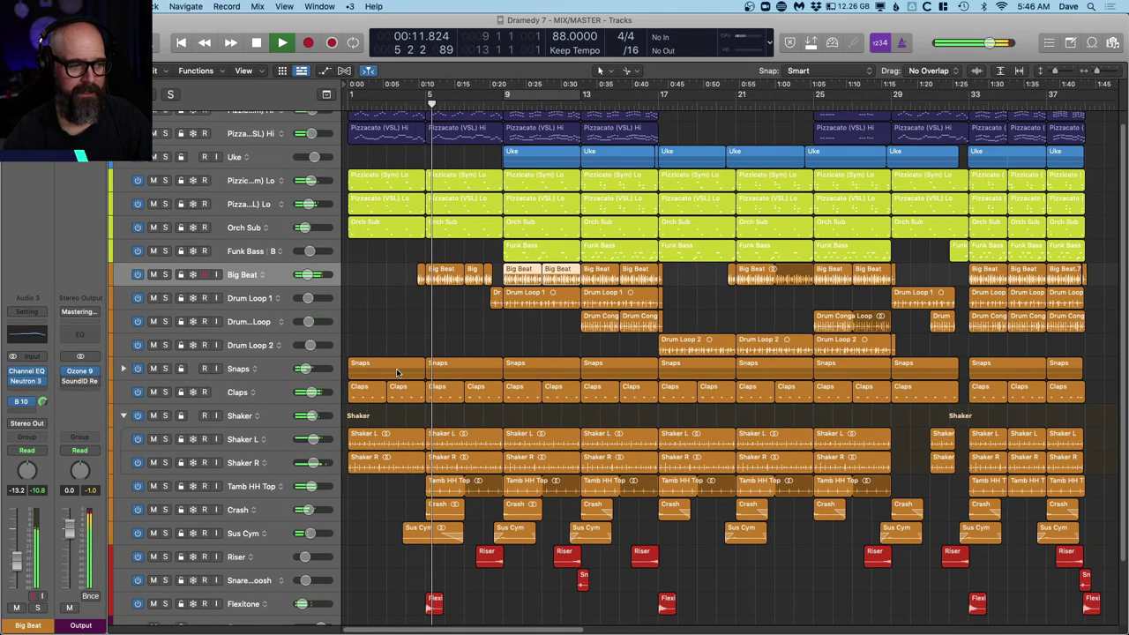
click(165, 531)
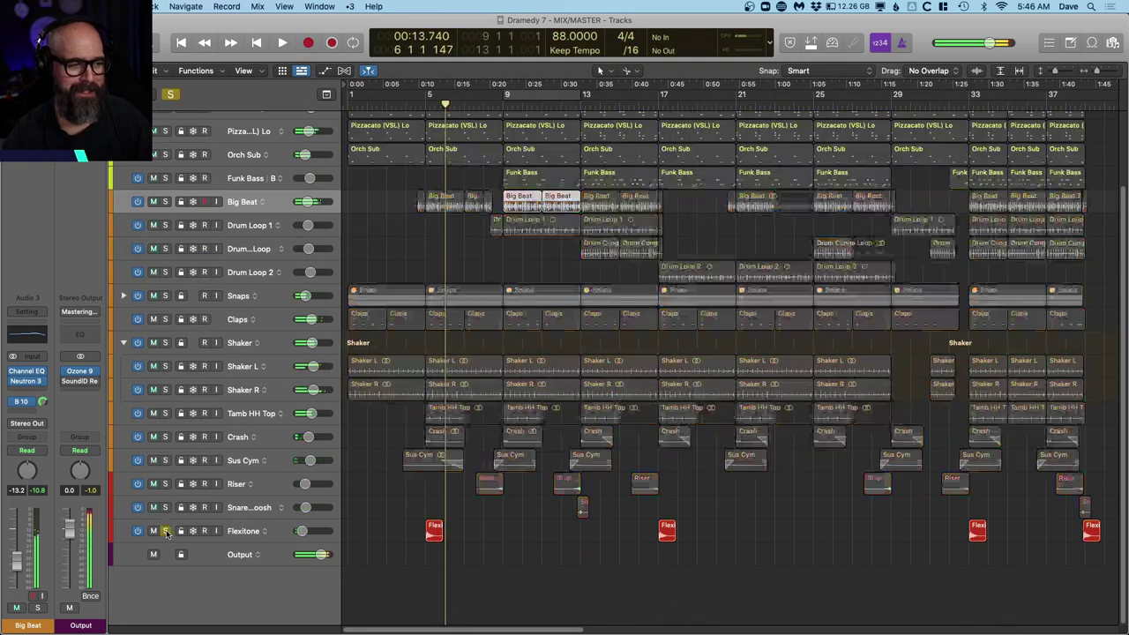
key(space)
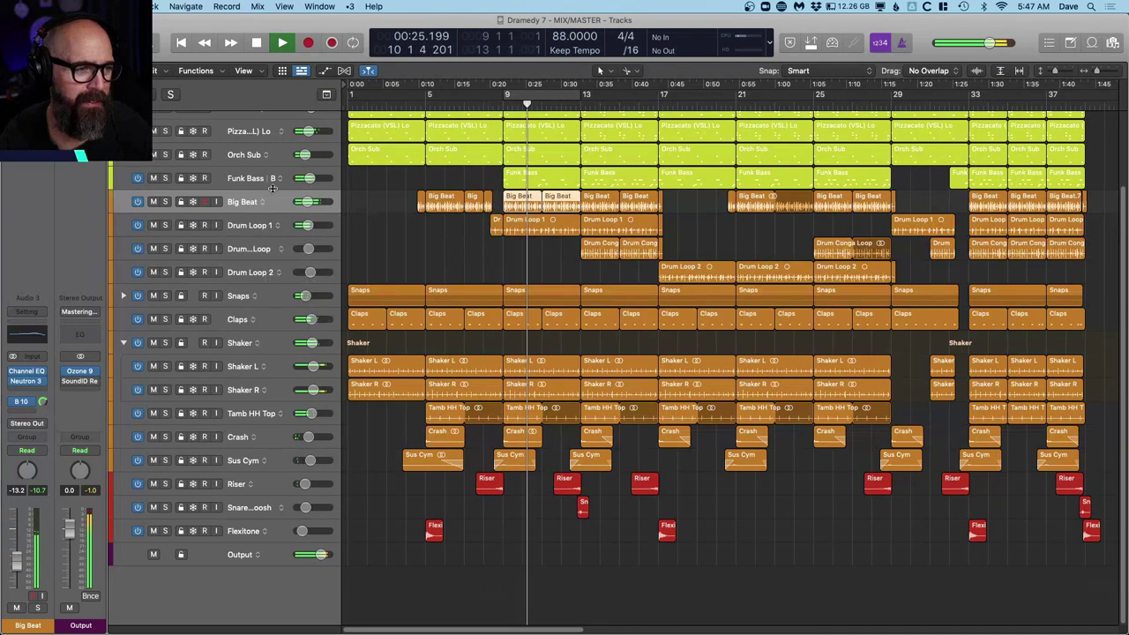
Step: Solo Drum Loop 1 and play from the bar 9 section, comparing it with and without Big Beat soloed
scroll(319, 258, up, 2)
scroll(430, 310, up, 3)
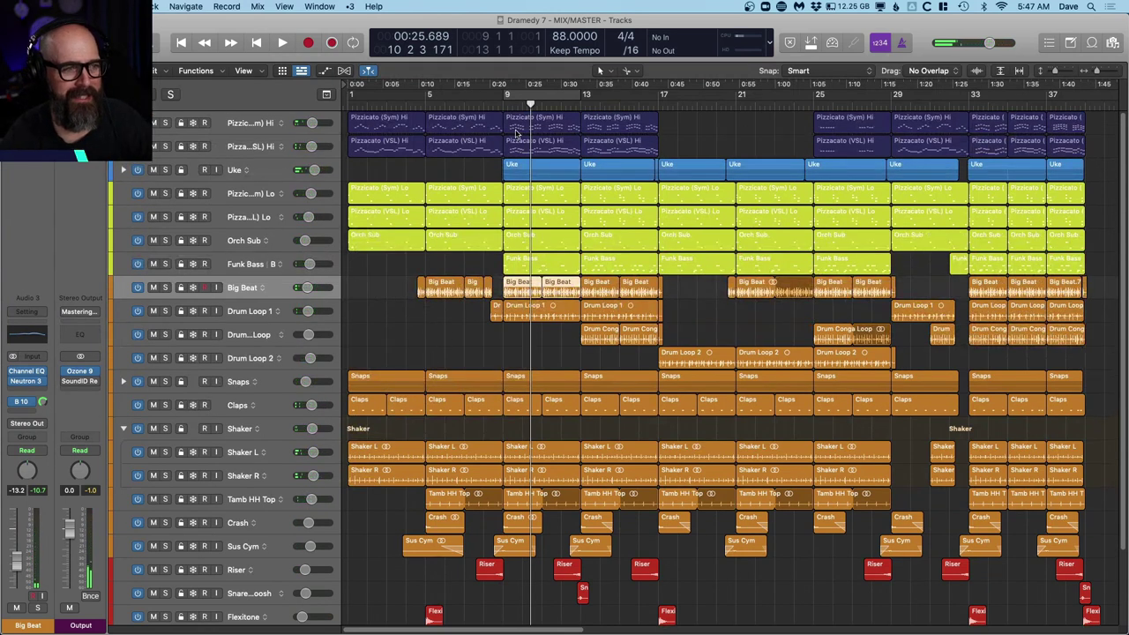
click(521, 129)
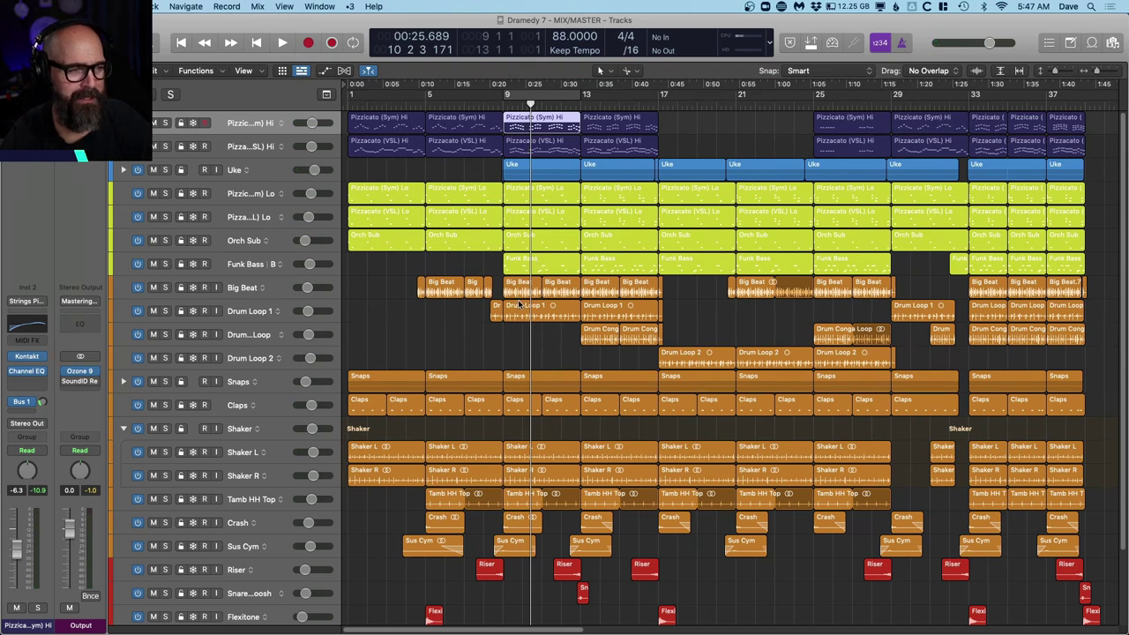
click(166, 311)
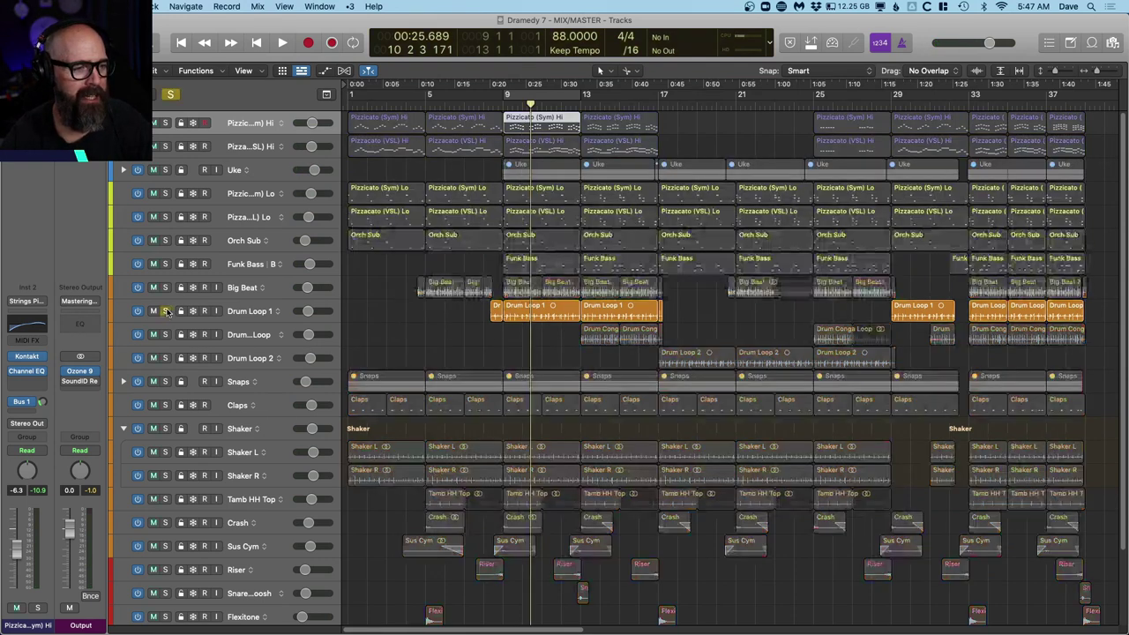
key(space)
click(166, 287)
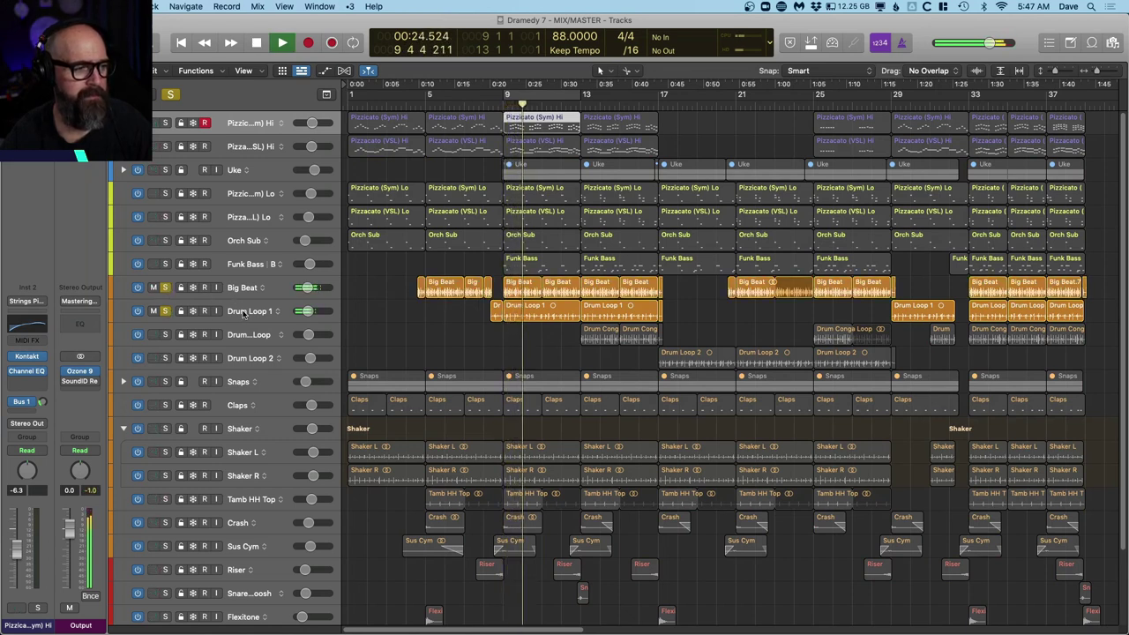
click(165, 288)
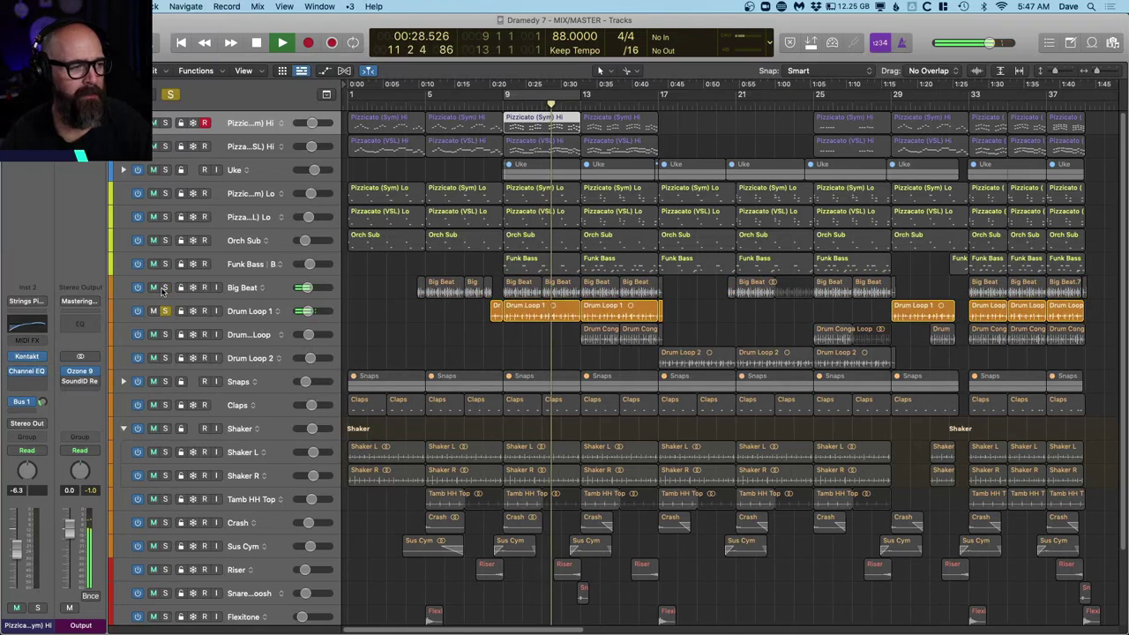
Step: Solo Big Beat and Drum Conga Loop alongside Drum Loop 1 and play them with the mixer shown
click(246, 317)
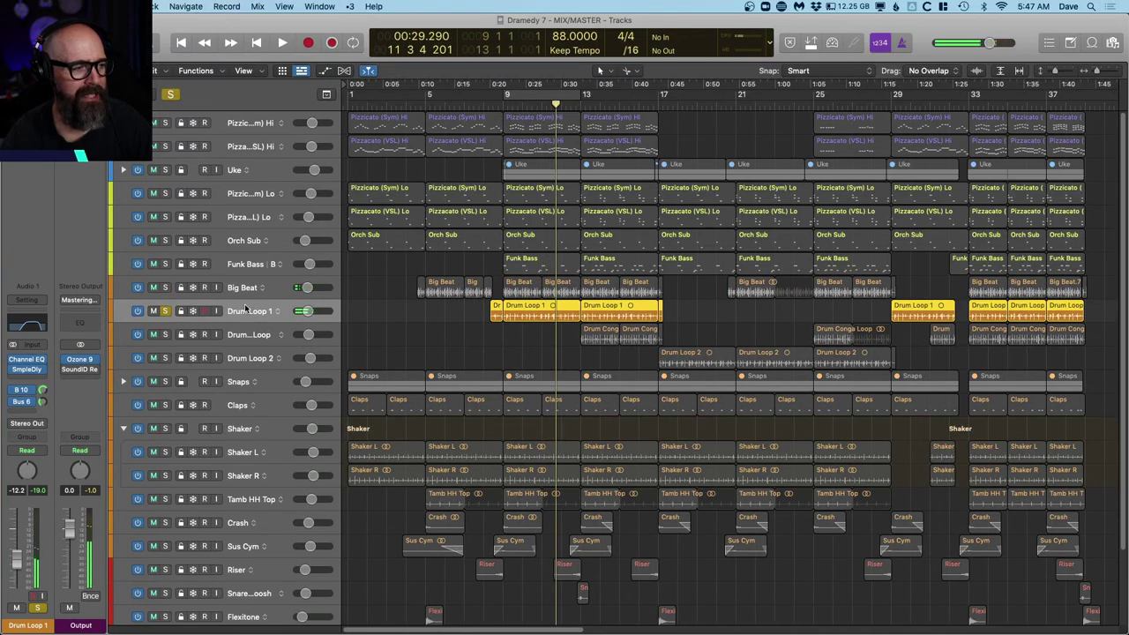
click(245, 292)
key(x)
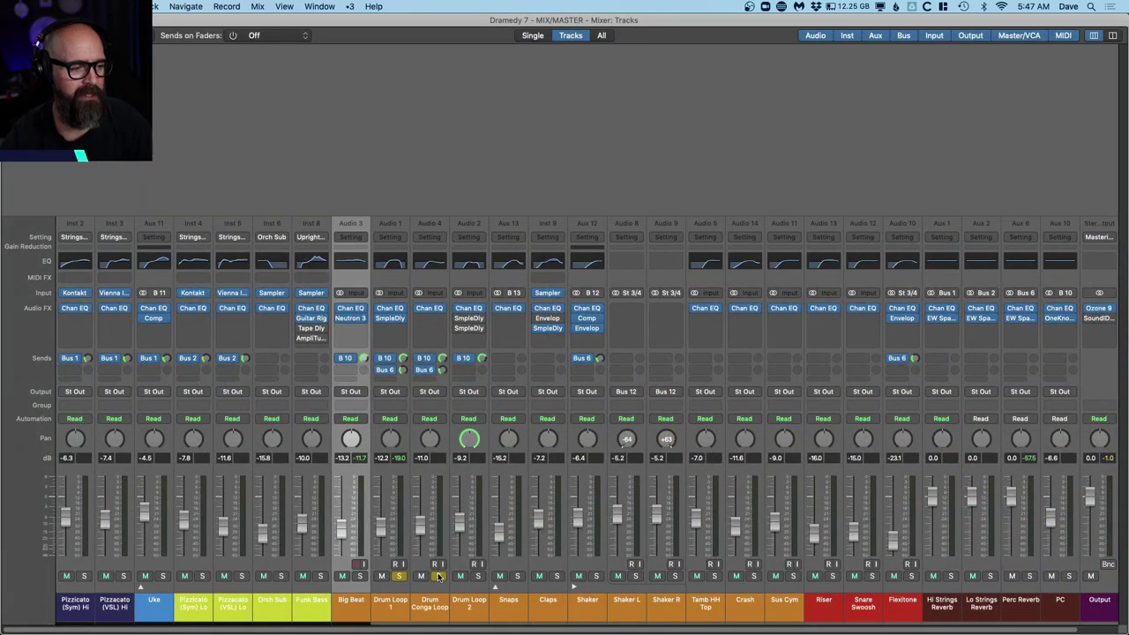
key(x)
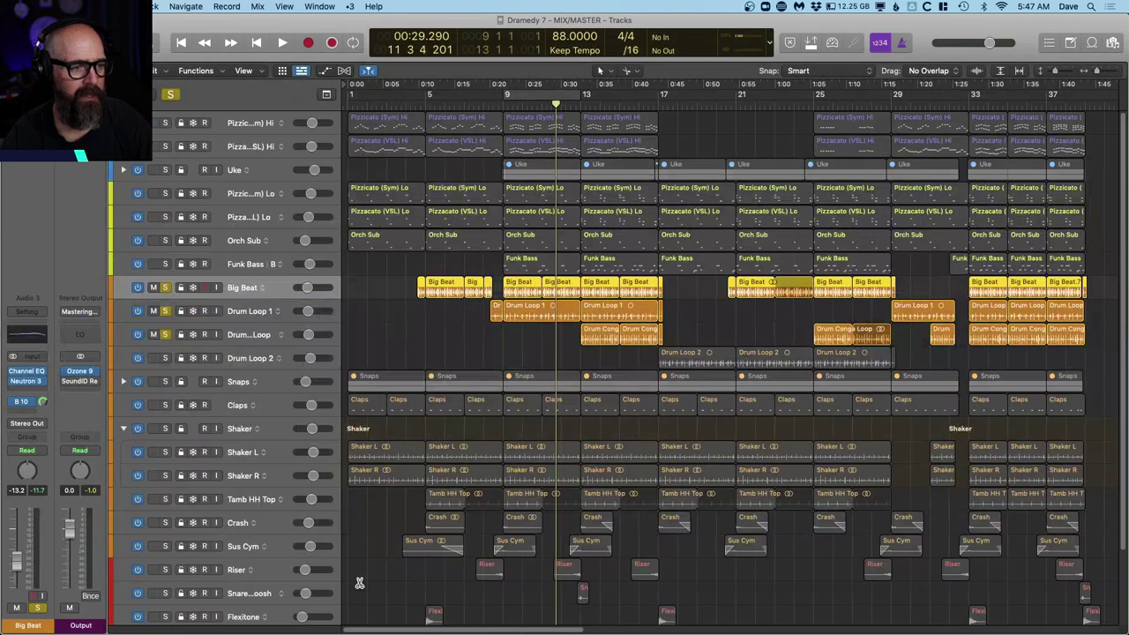
key(x)
key(space)
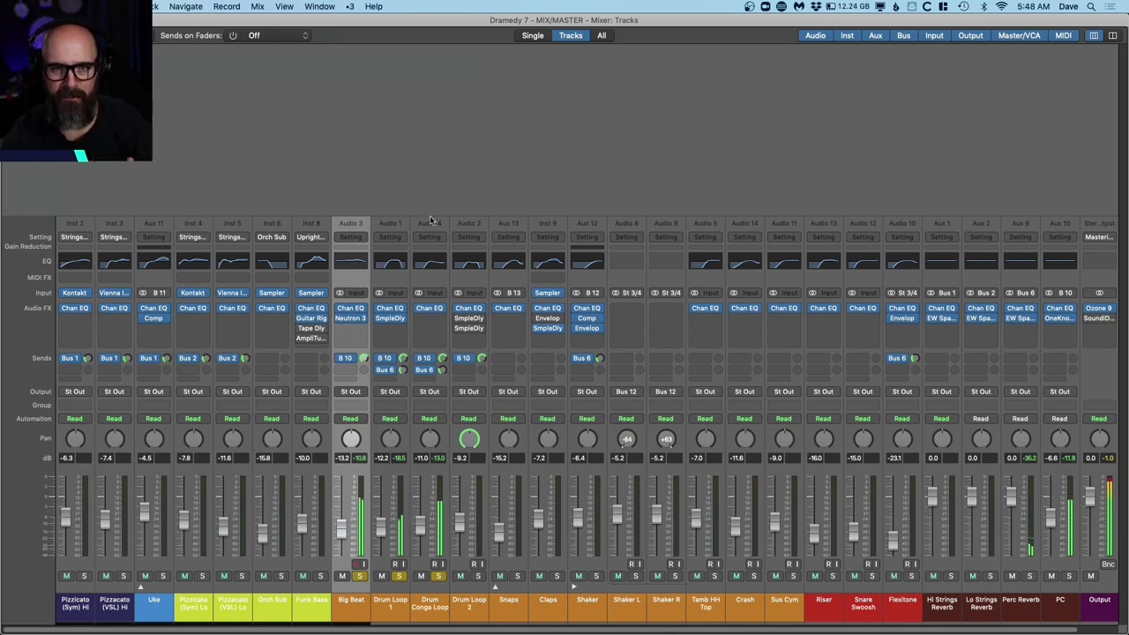
Step: Alternate between the arrangement and the mixer during playback, and add Drum Loop 2 to the soloed tracks
key(super+1)
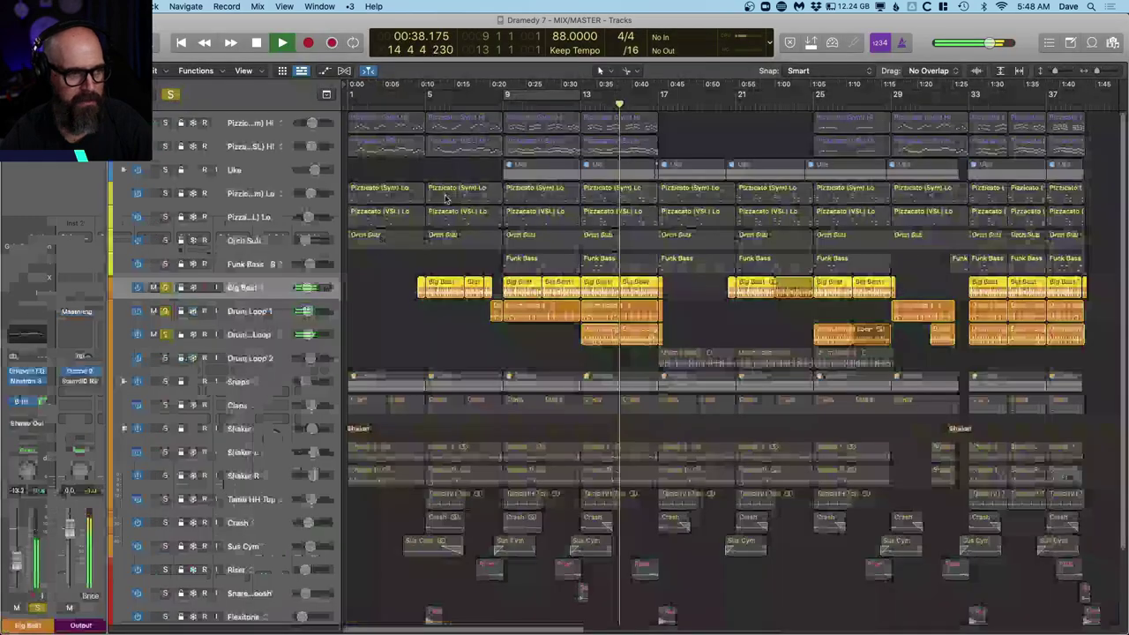
key(super+2)
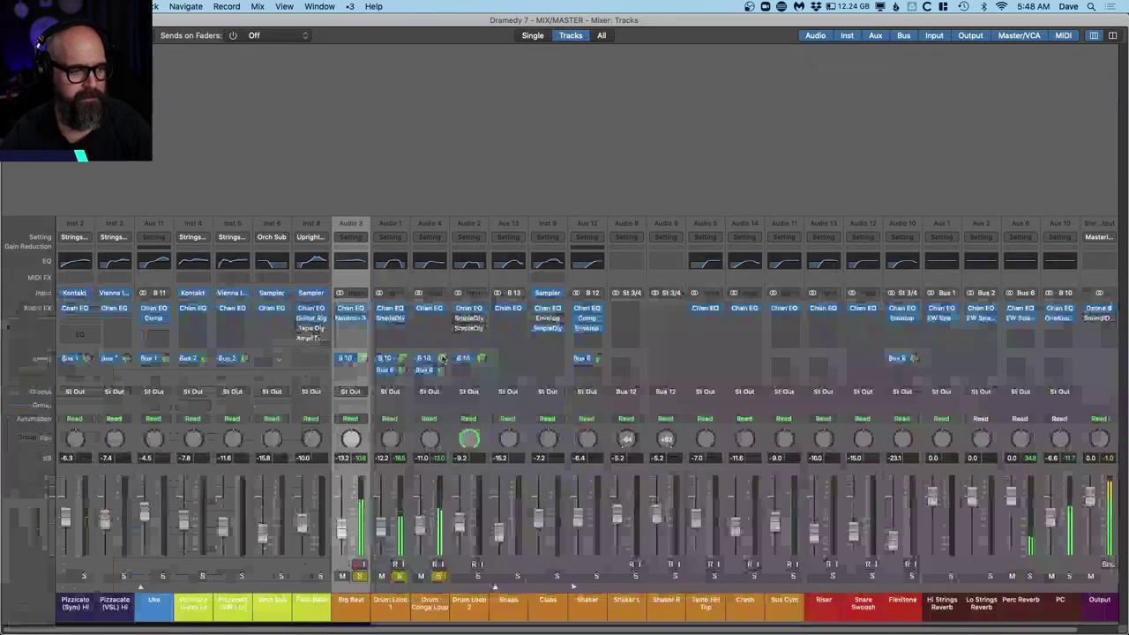
key(super+1)
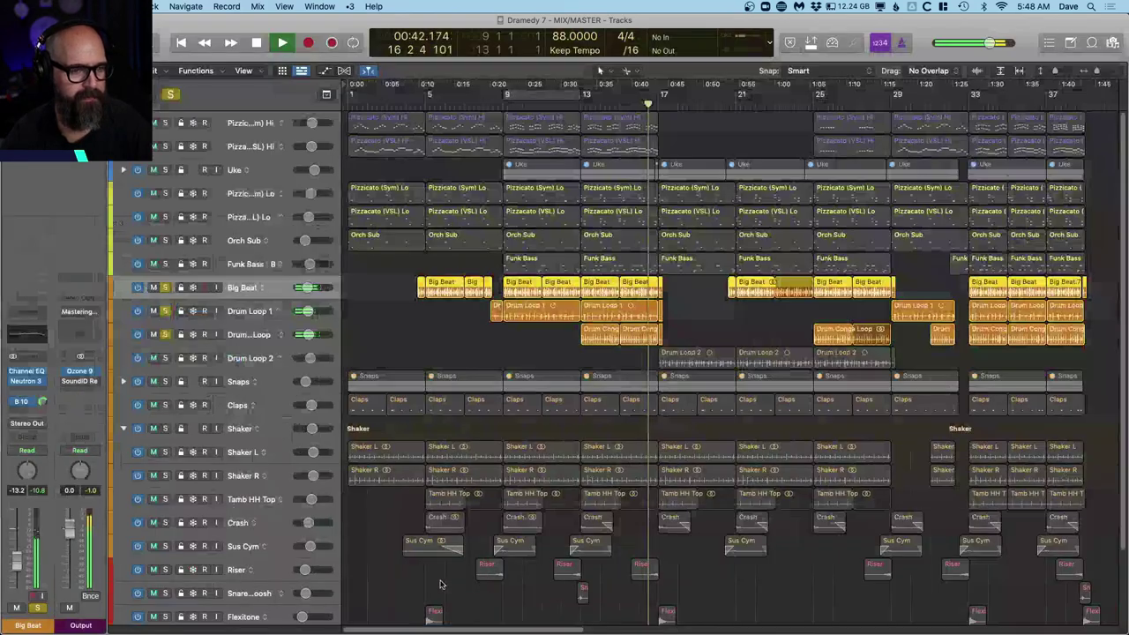
click(165, 358)
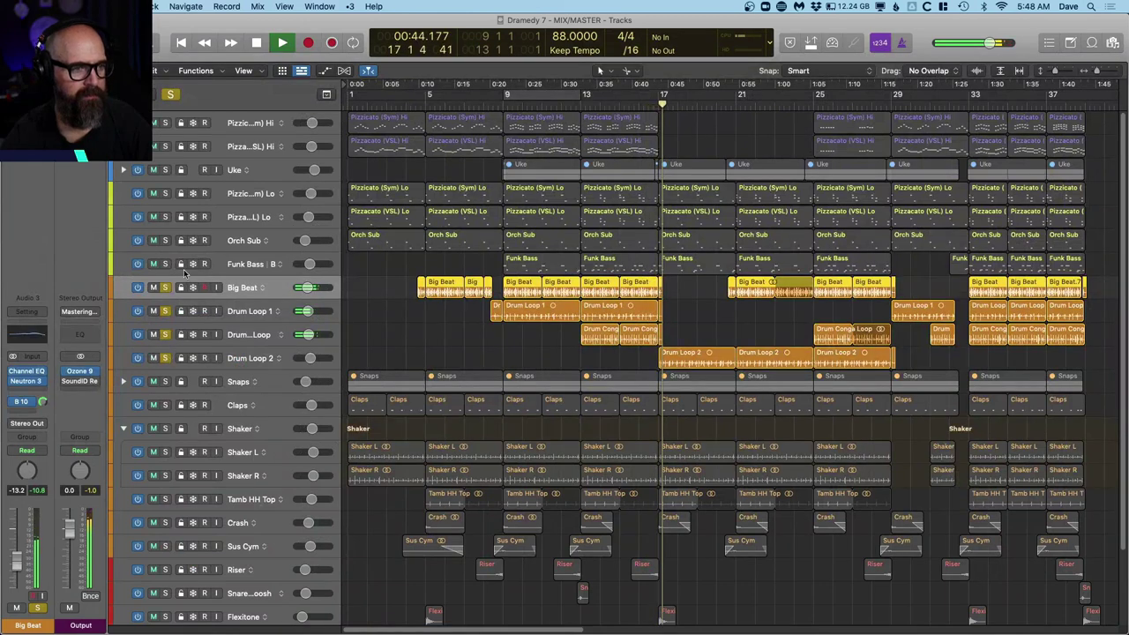
Step: Stop playback, clear all solos and move the playhead back to bar 9
key(space)
click(170, 95)
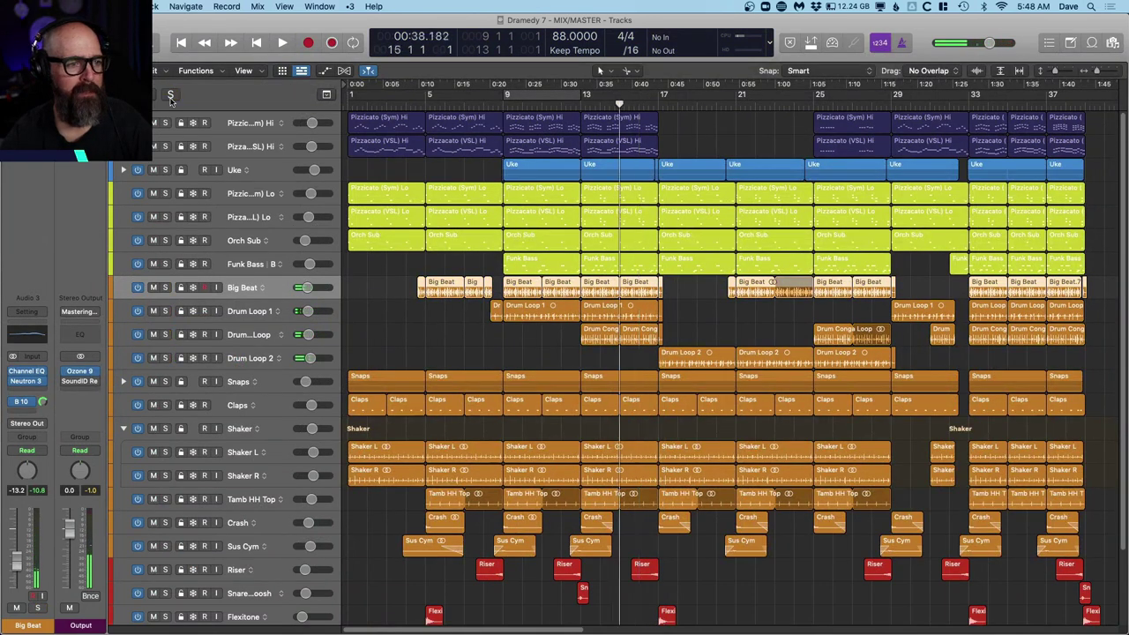
key(period)
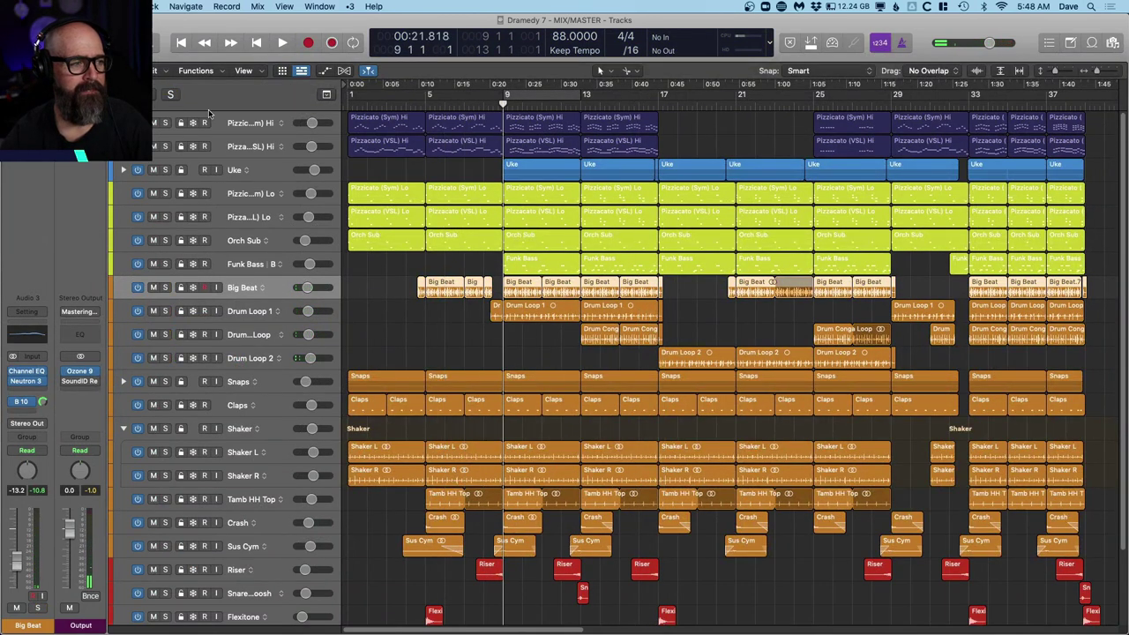
Step: Solo the Uke stack, play it from bar 9 with taller tracks, and expand it to show Uke L and Uke R
click(165, 170)
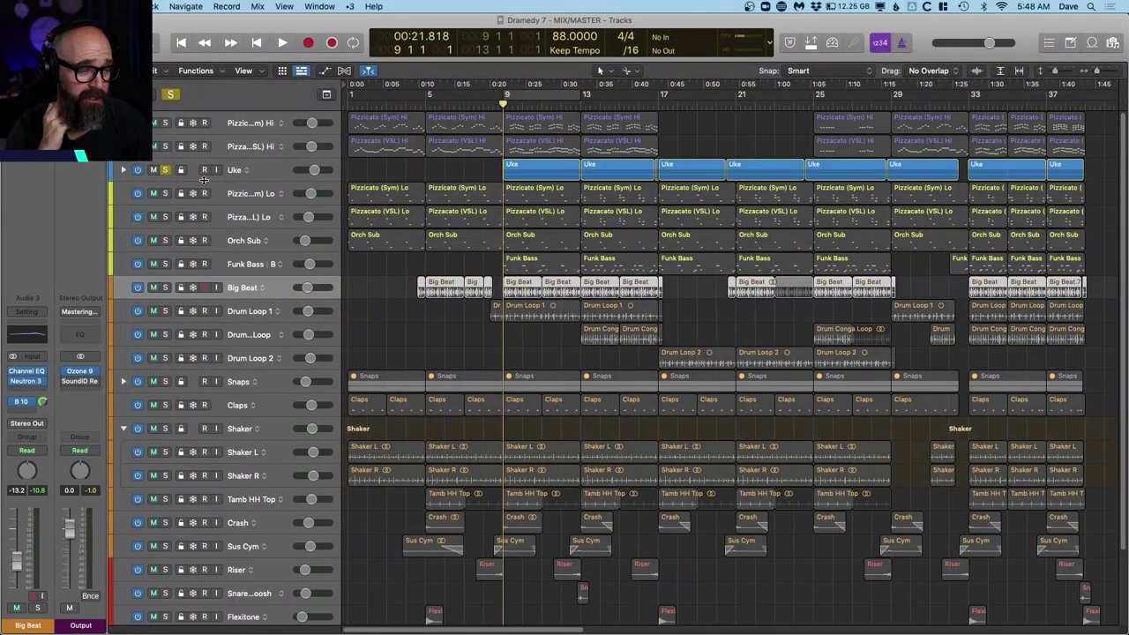
key(space)
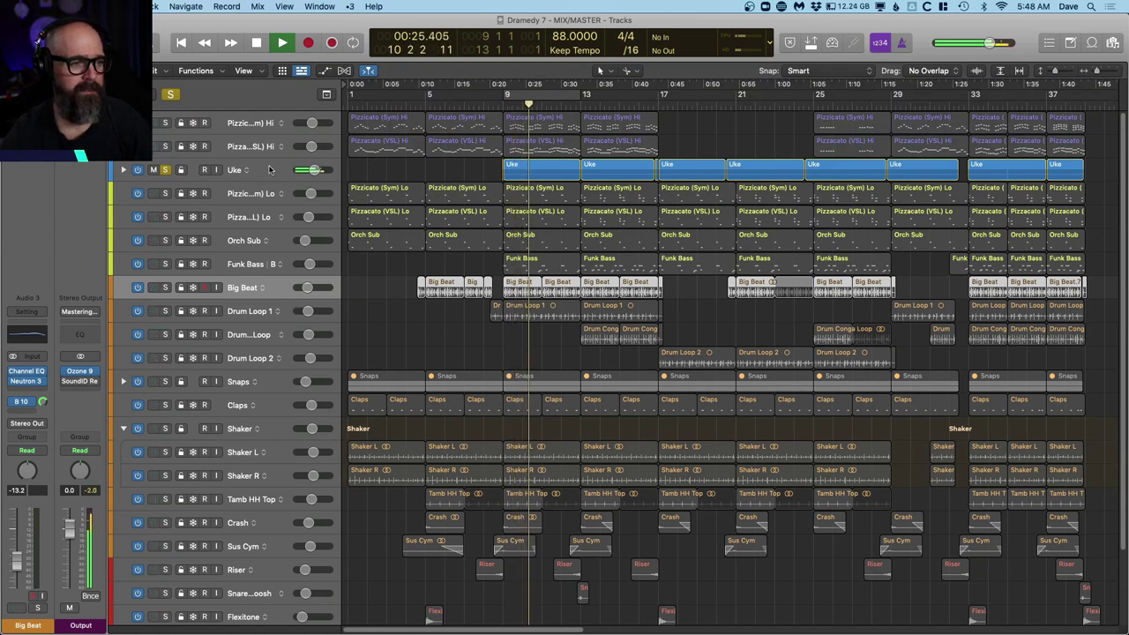
key(super+Down)
key(super+Down)
key(super+Down)
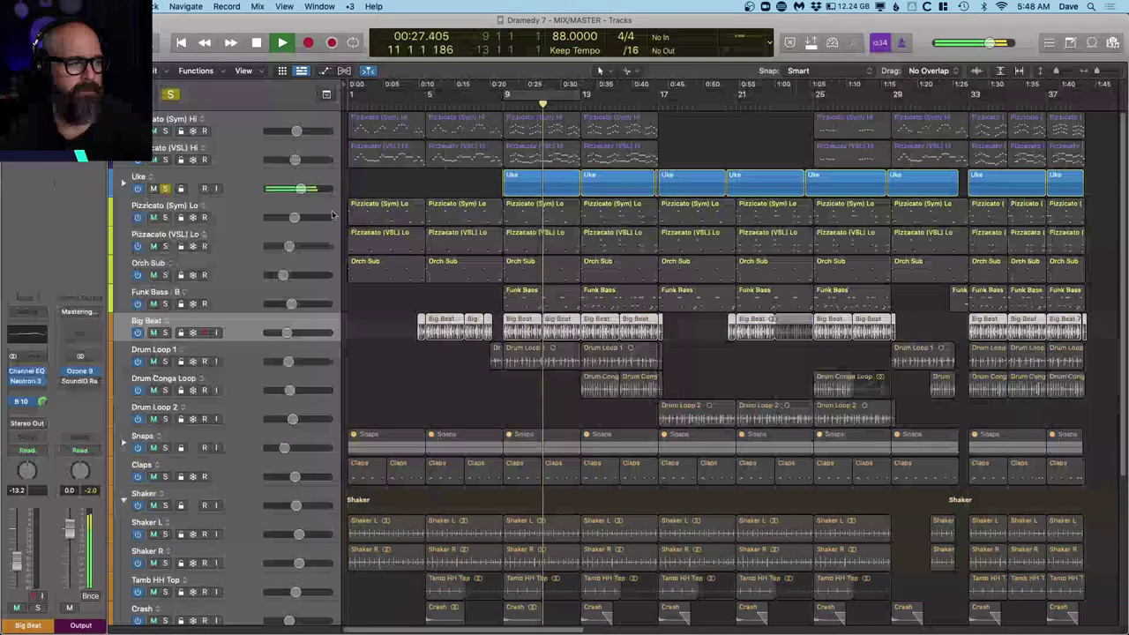
key(space)
click(124, 184)
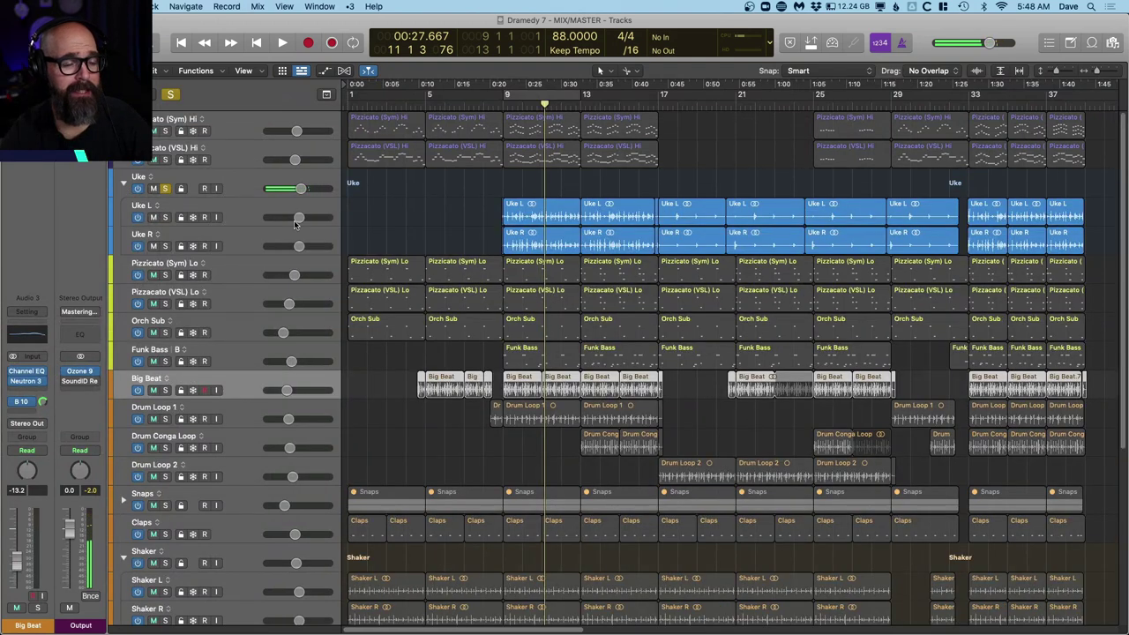
key(comma)
key(comma)
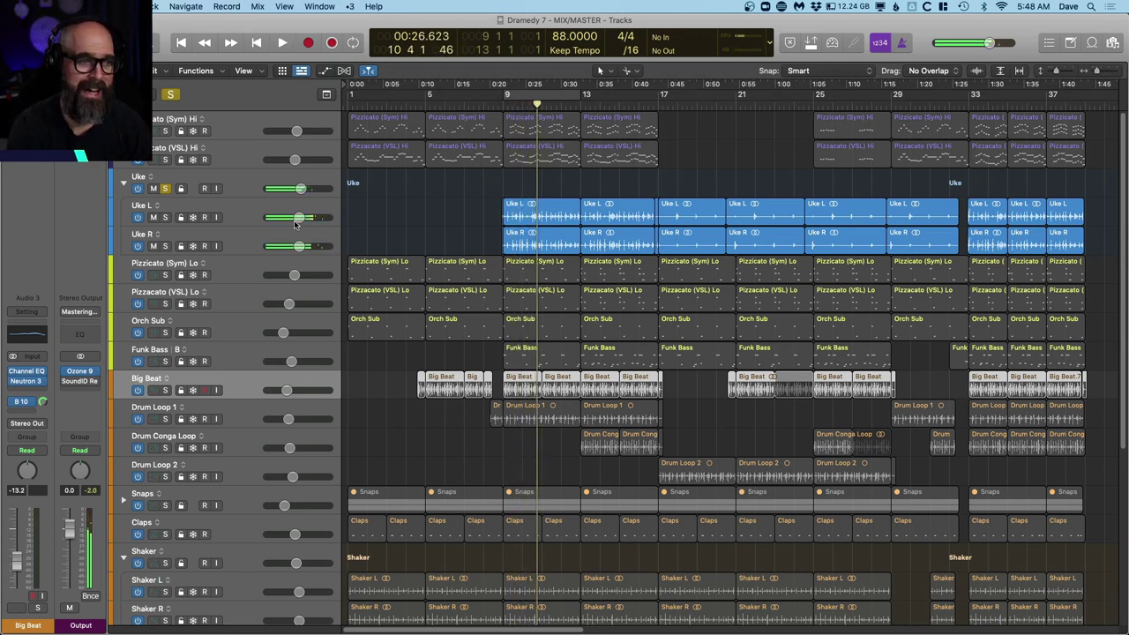
Step: Open the bar 9 Funk Bass region in the Piano Roll and examine its notes
click(513, 350)
key(p)
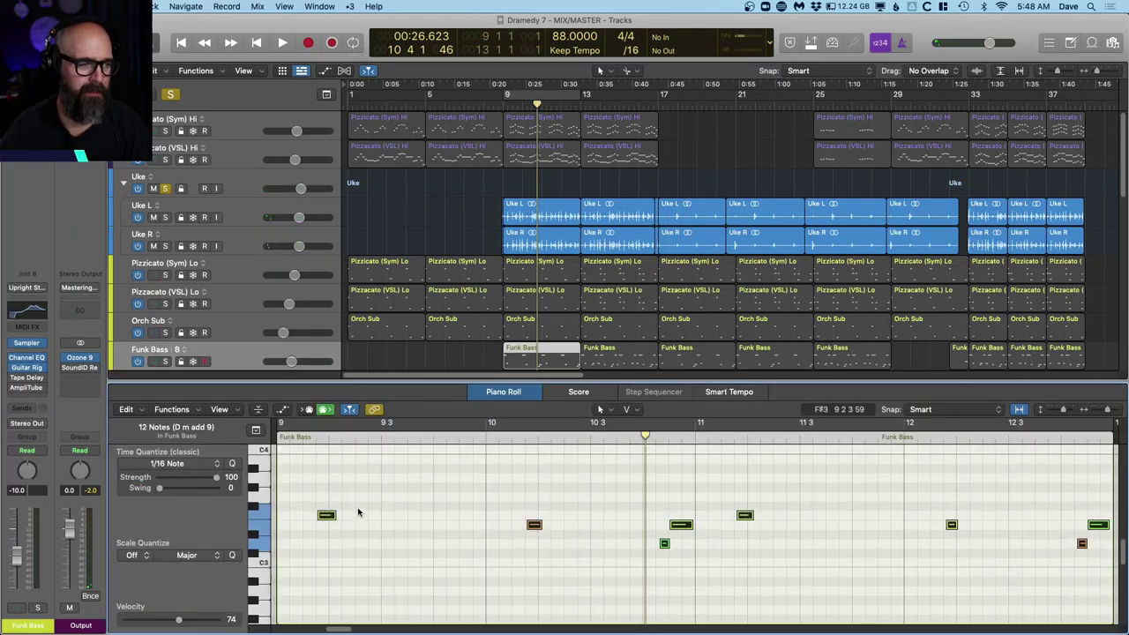
ctrl+alt+click(364, 505)
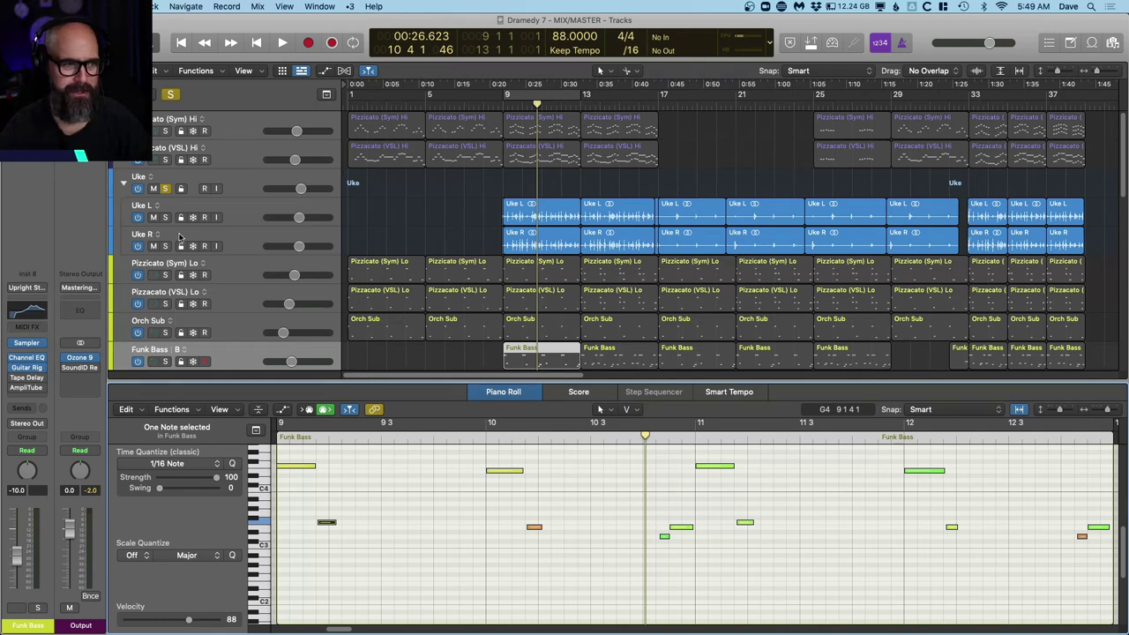
Step: Clear the Uke solo and play the full mix briefly from bar 9
click(171, 96)
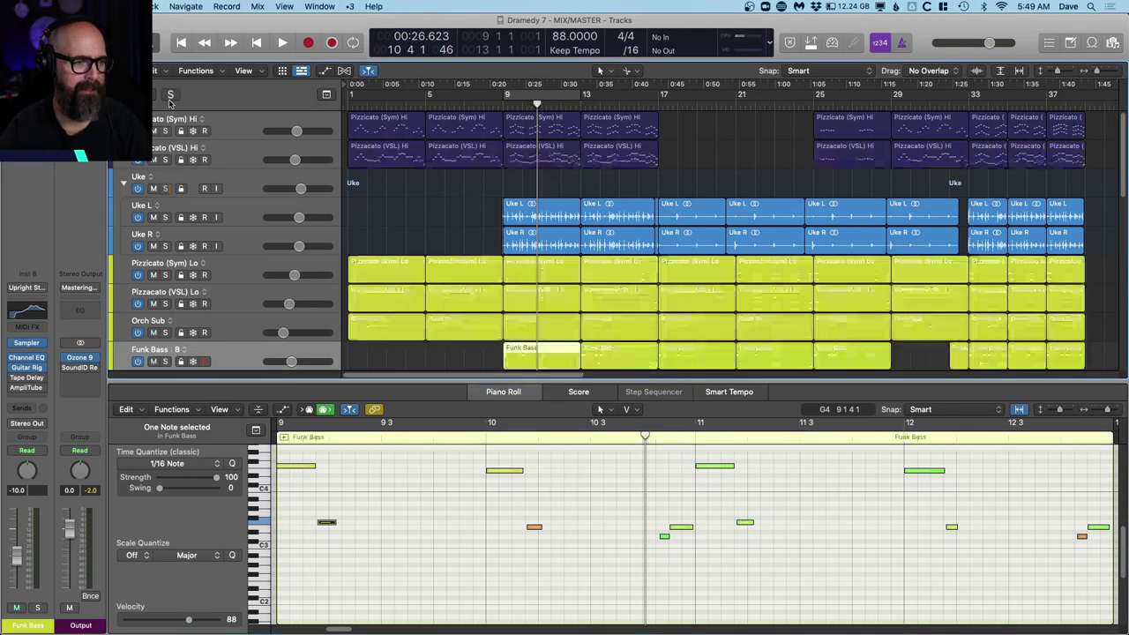
key(space)
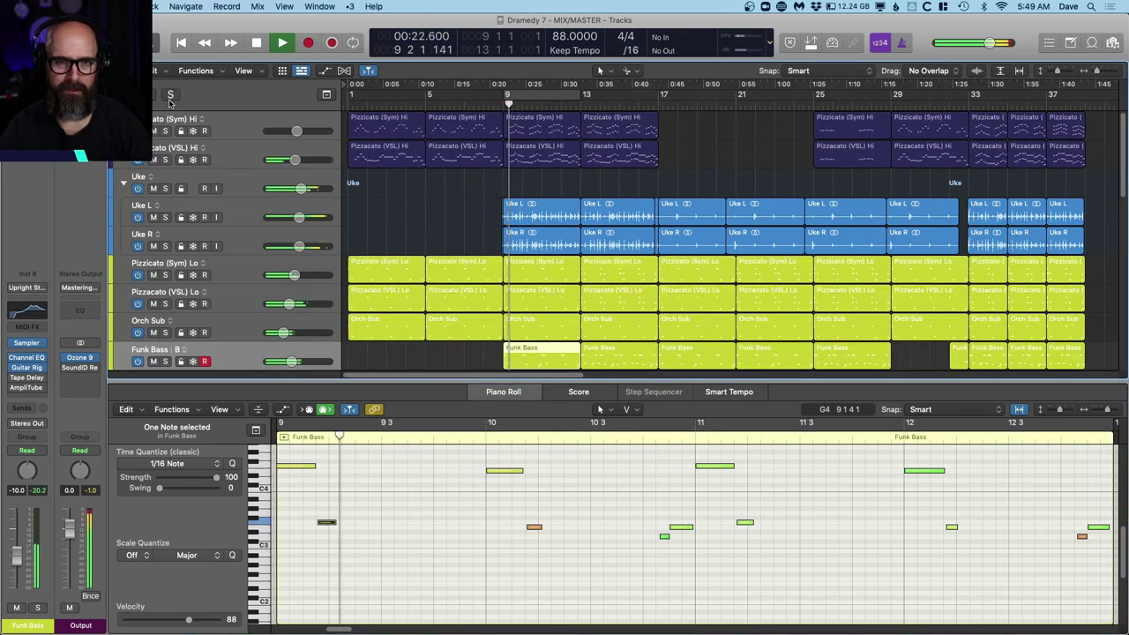
key(space)
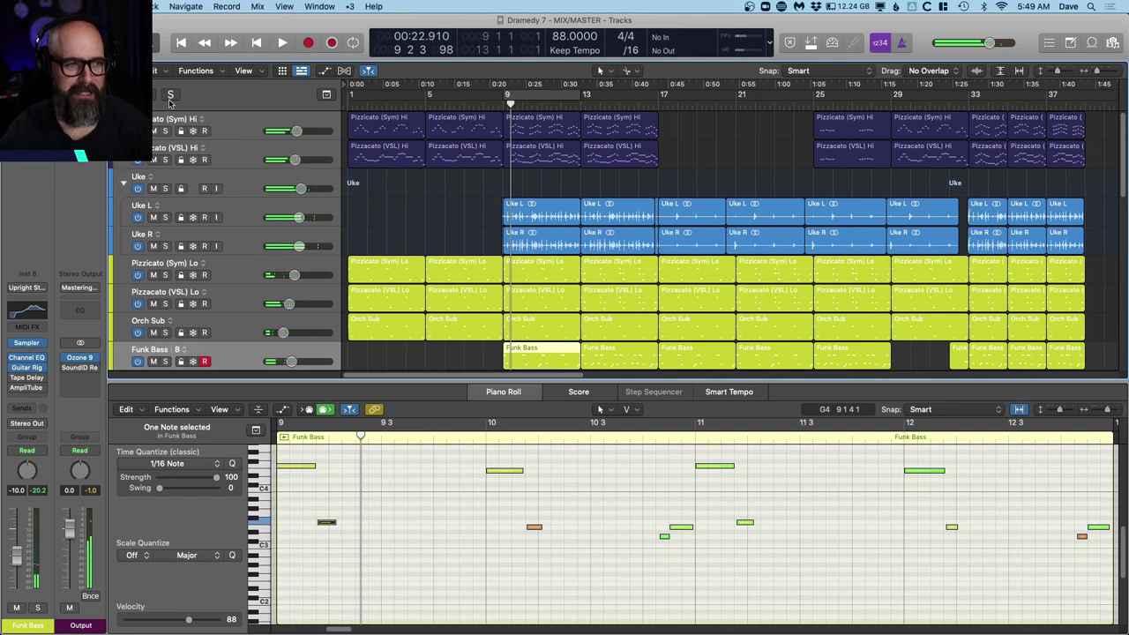
Step: Solo the Uke stack again for playback with the Piano Roll closed, and clear the solo to hear it within the full mix
click(166, 188)
key(space)
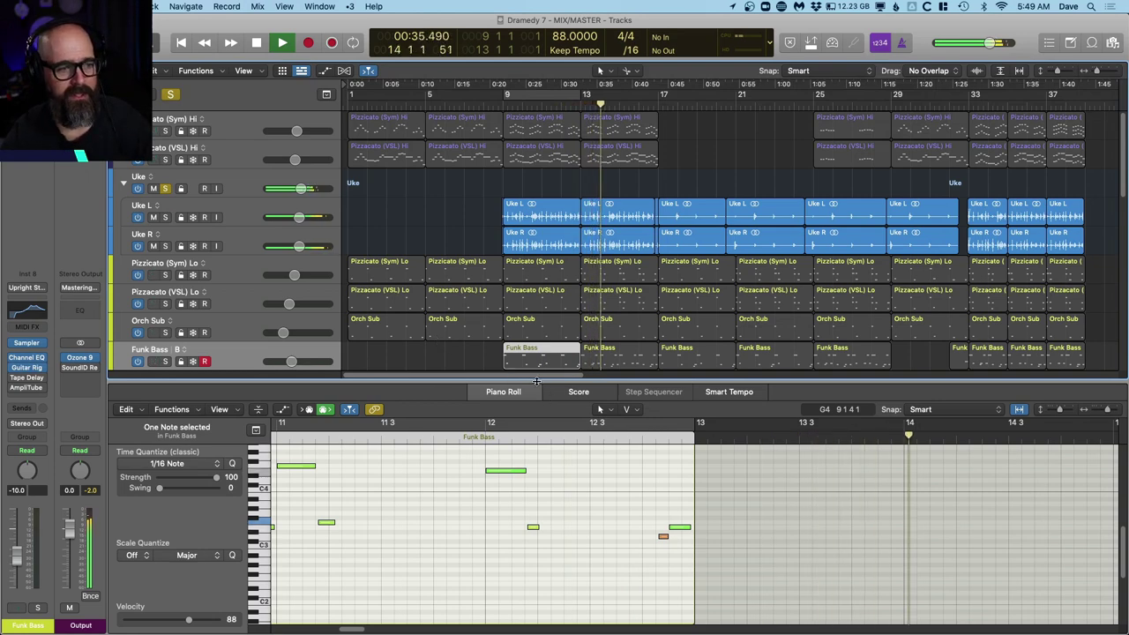
double_click(520, 351)
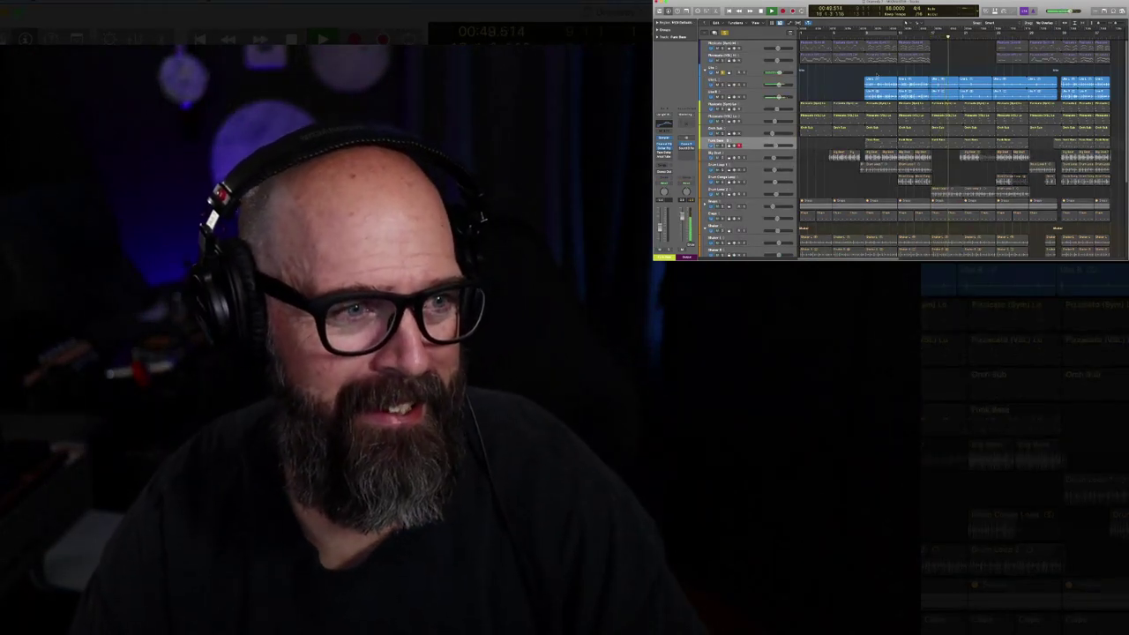
click(864, 37)
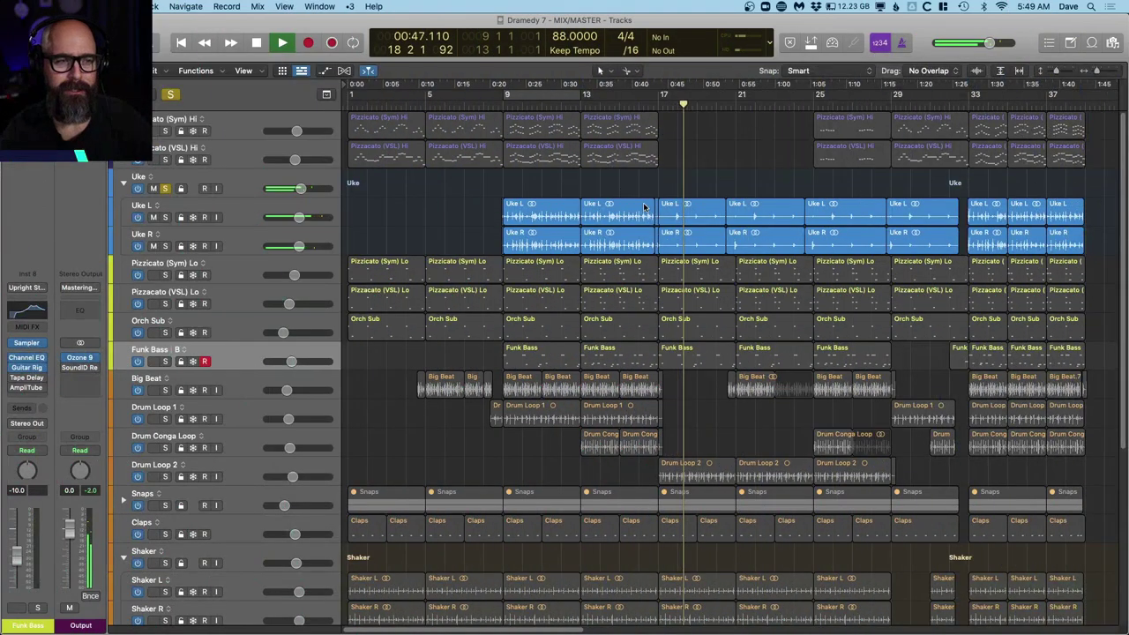
click(173, 95)
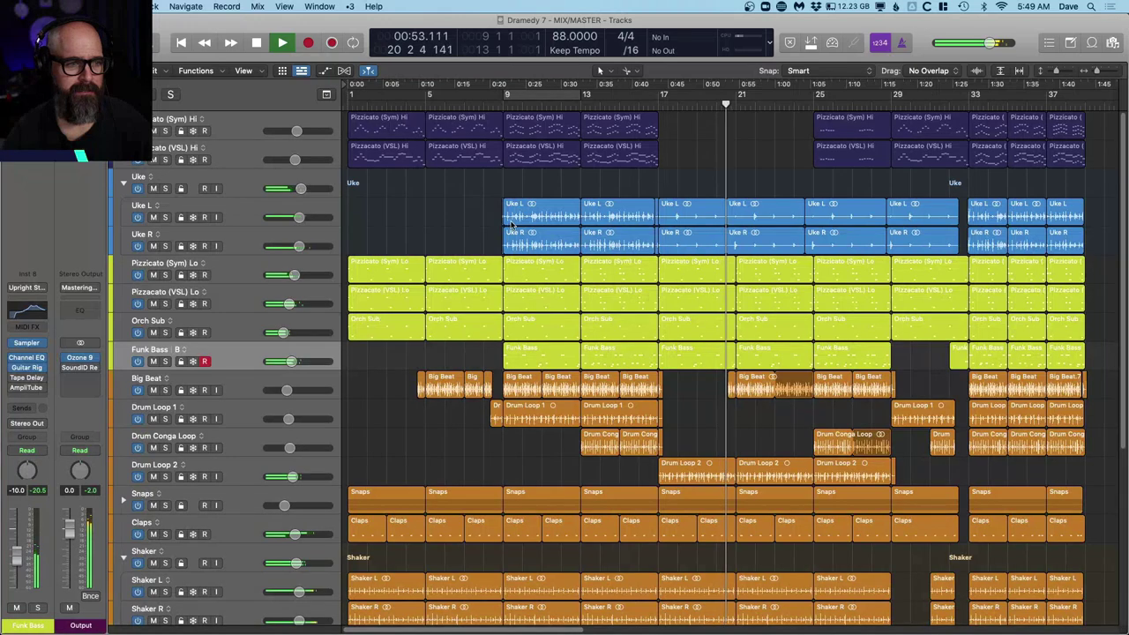
key(super+Up)
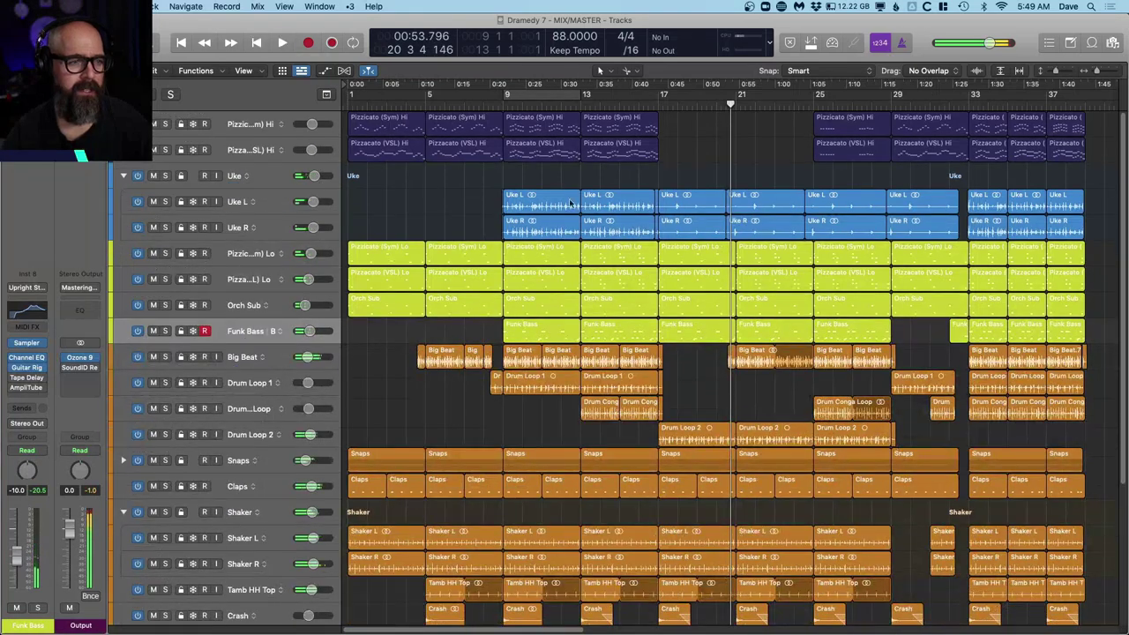
Step: Solo Drum Loop 2, play it from bar 17 and select its track to show its channel strip
click(165, 434)
key(comma)
key(comma)
key(comma)
key(comma)
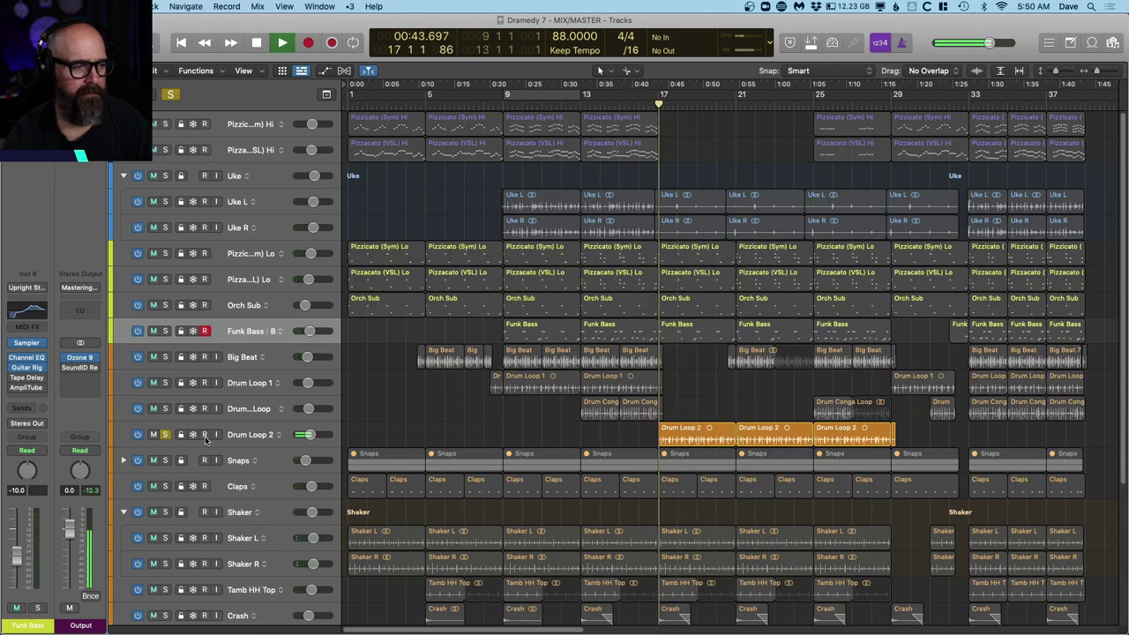
click(245, 434)
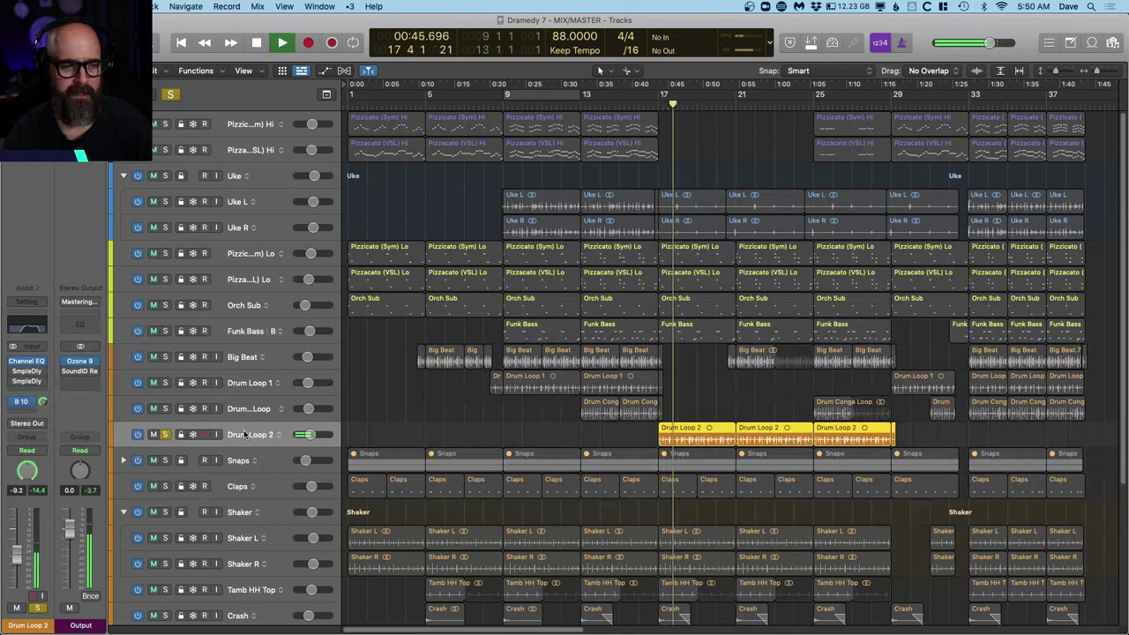
Step: Solo only Funk Bass, select its track and play the section from bar 17
click(165, 331)
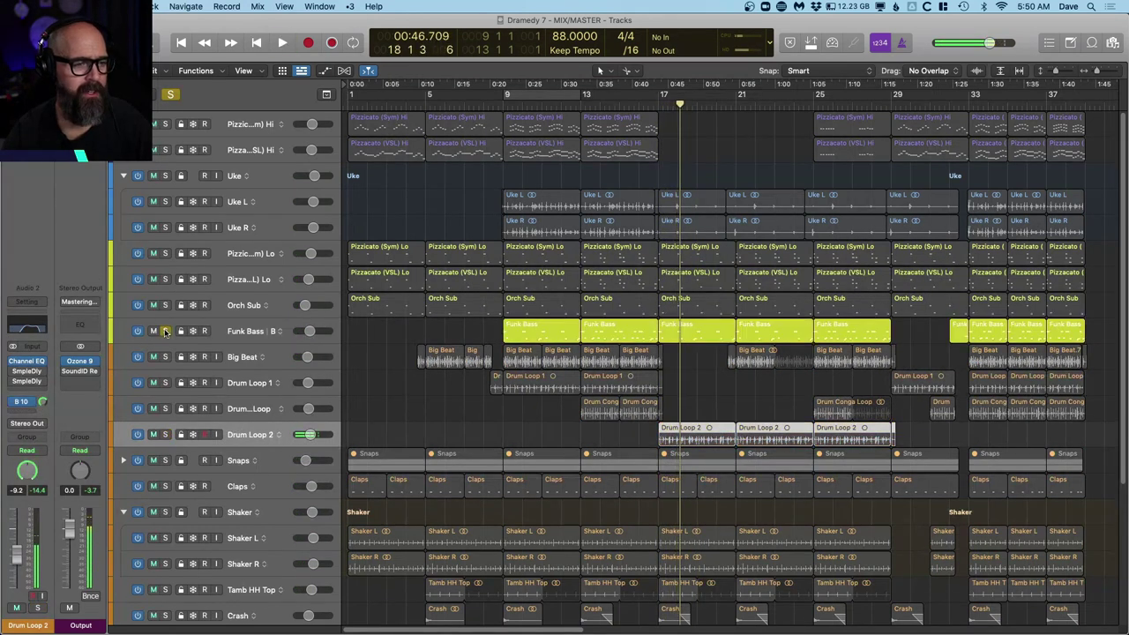
key(space)
click(231, 331)
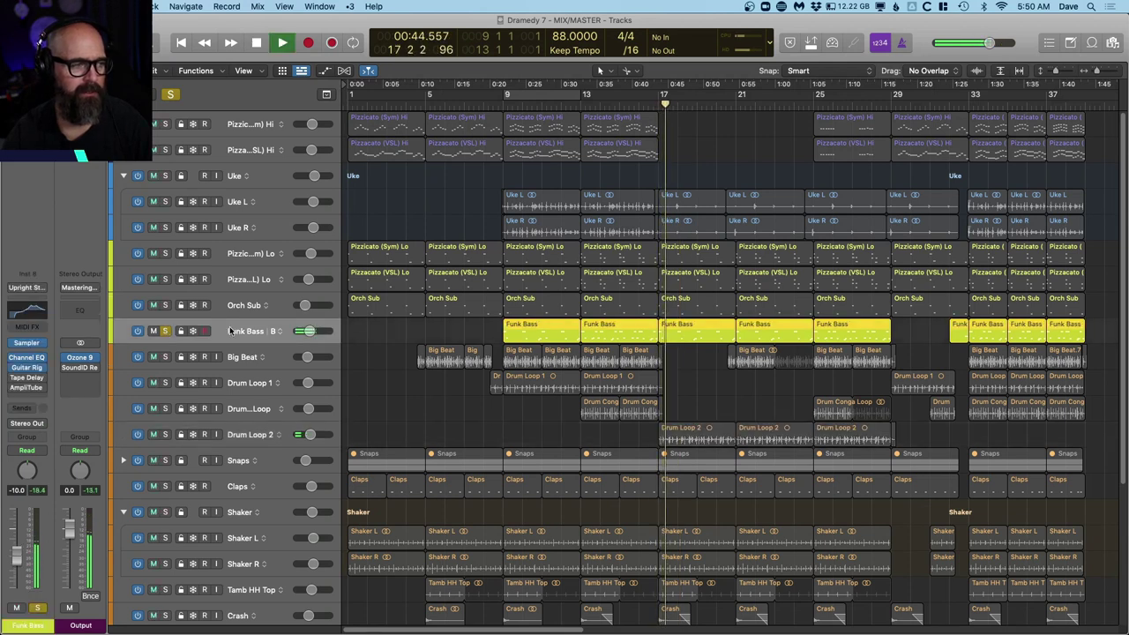
mouse_move(15, 367)
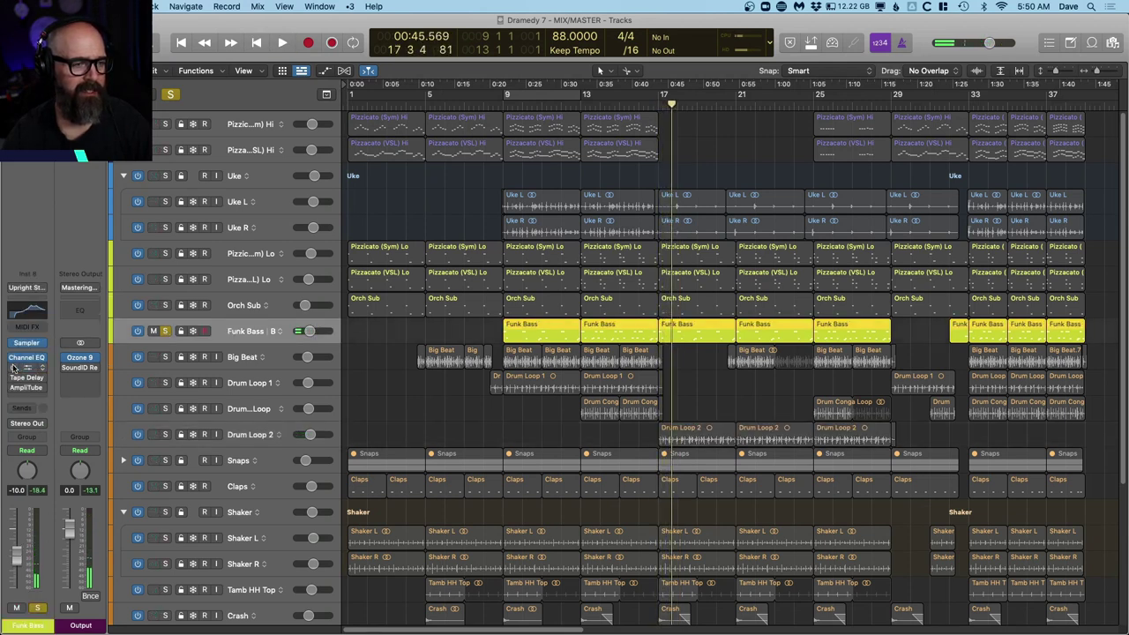
key(space)
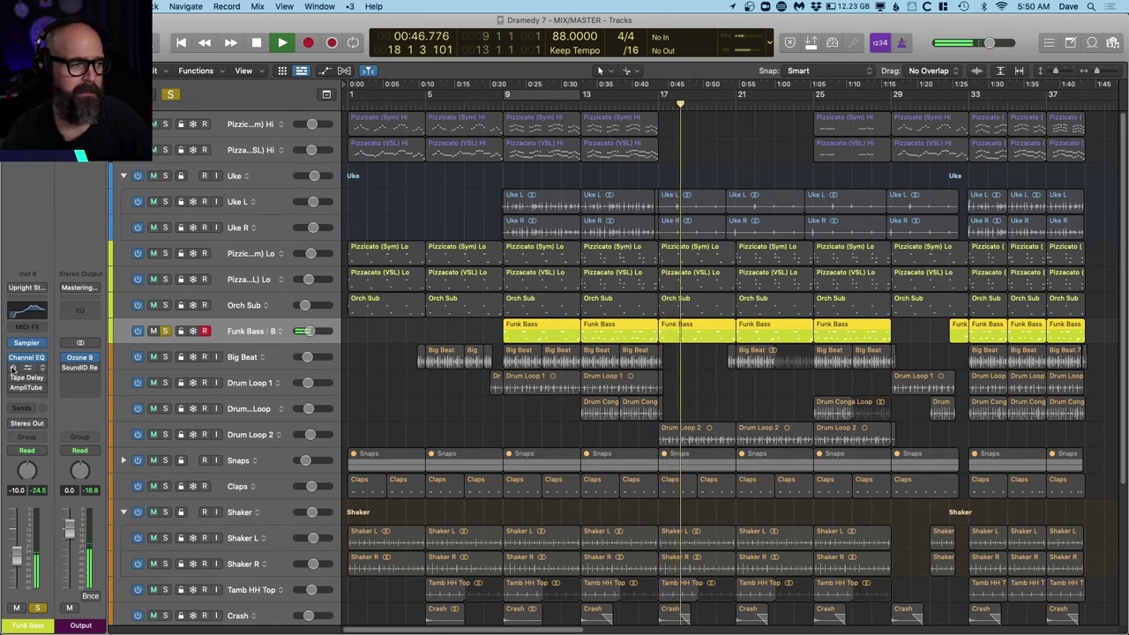
key(space)
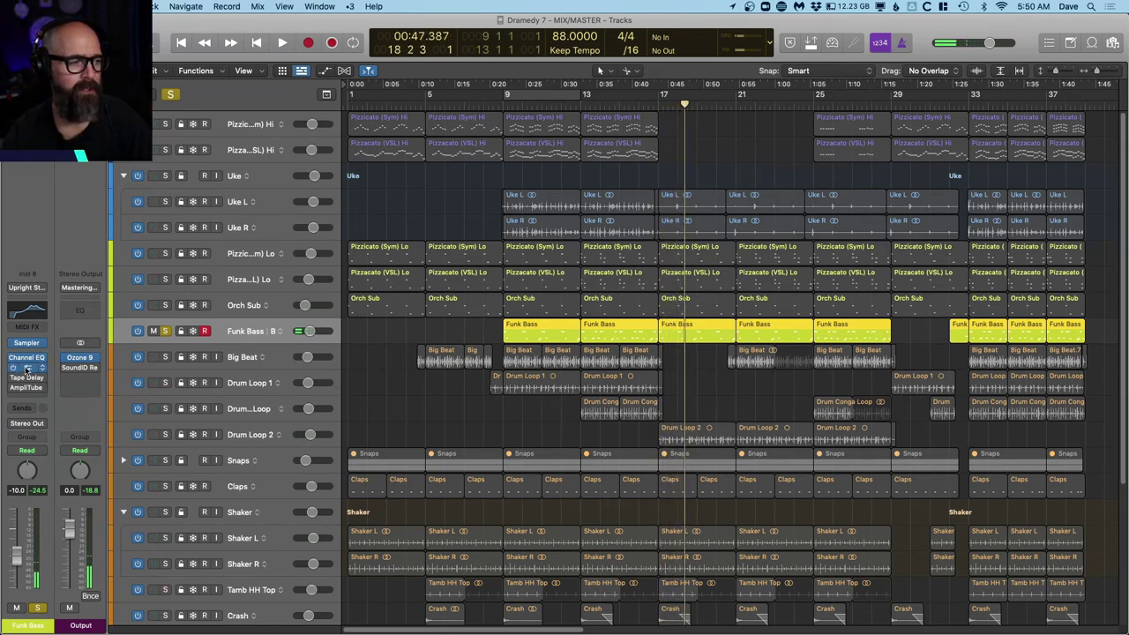
Step: Open the Guitar Rig plug-in on Funk Bass during playback, move its window to view the effects rack, and close it
click(27, 368)
drag(699, 183, 496, 98)
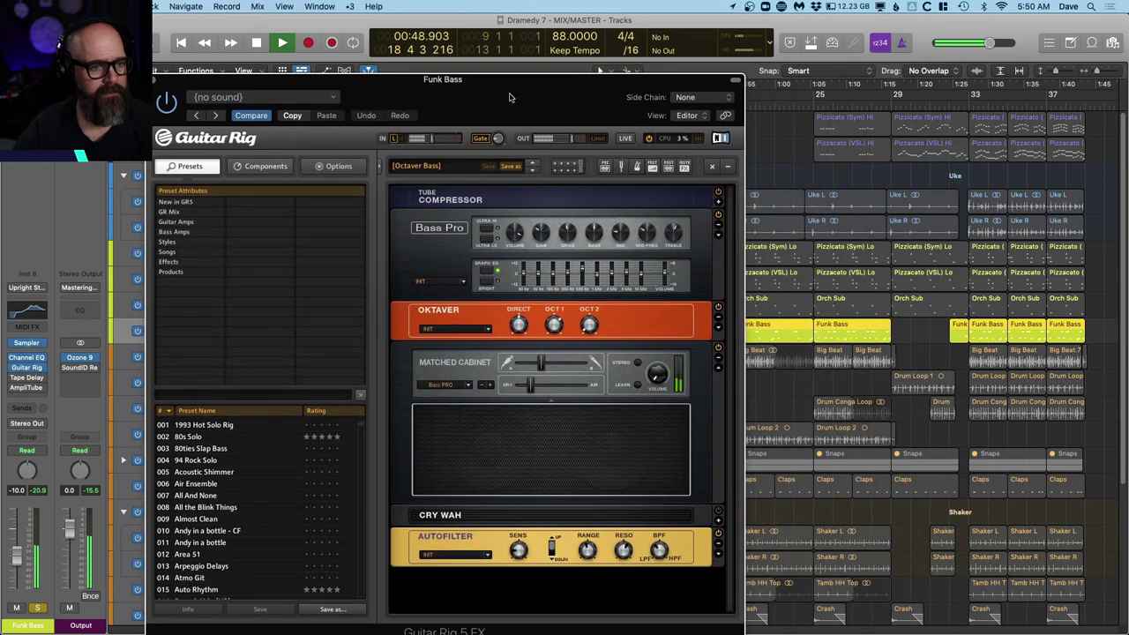
drag(482, 94, 531, 63)
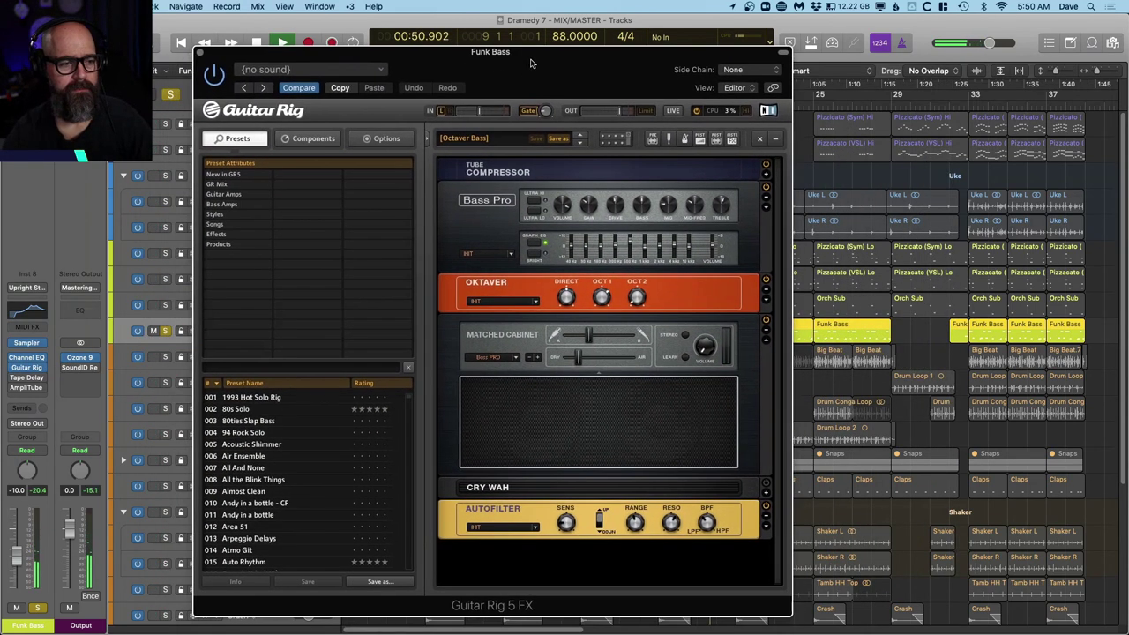
click(203, 55)
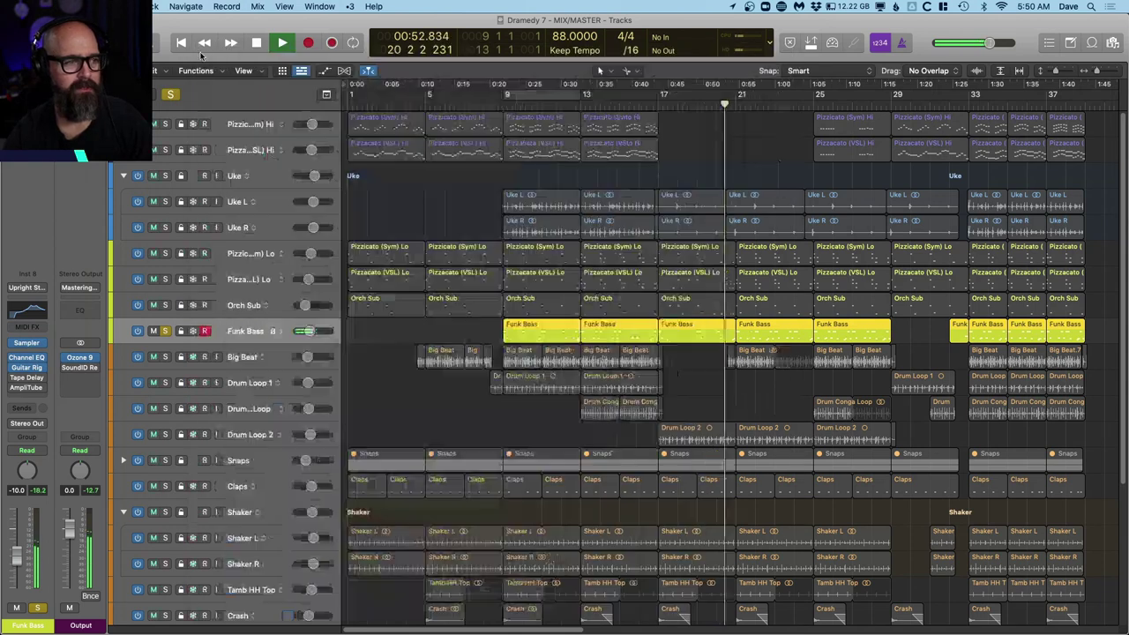
Step: Clear all solos and play the full mix from around bar 17 with the whole arrangement fitted in view
click(174, 96)
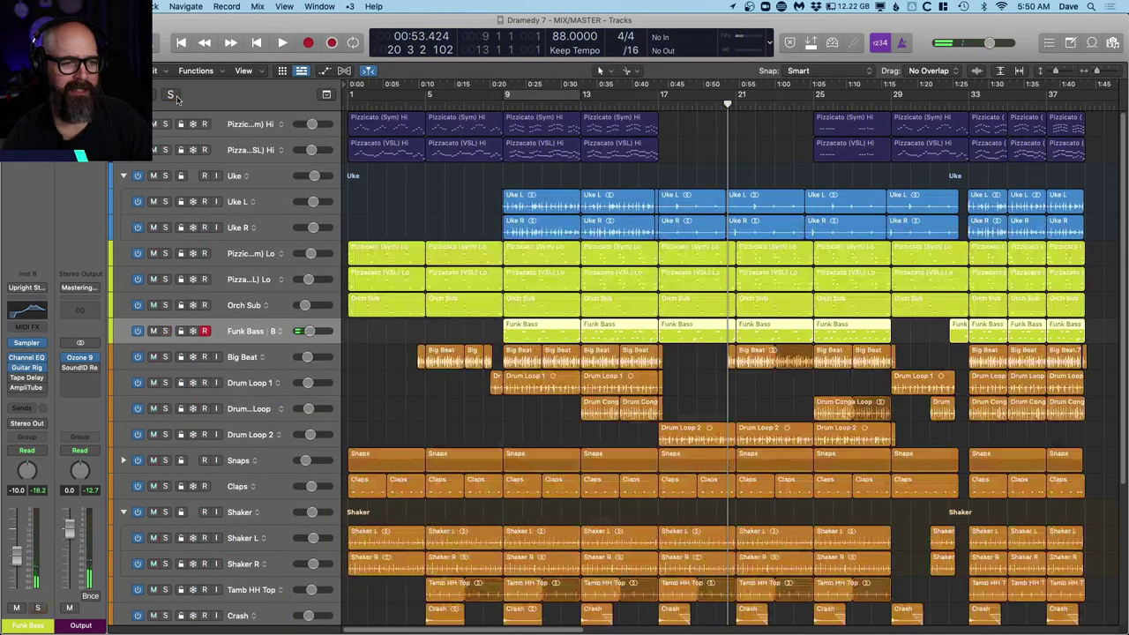
key(comma)
key(comma)
key(comma)
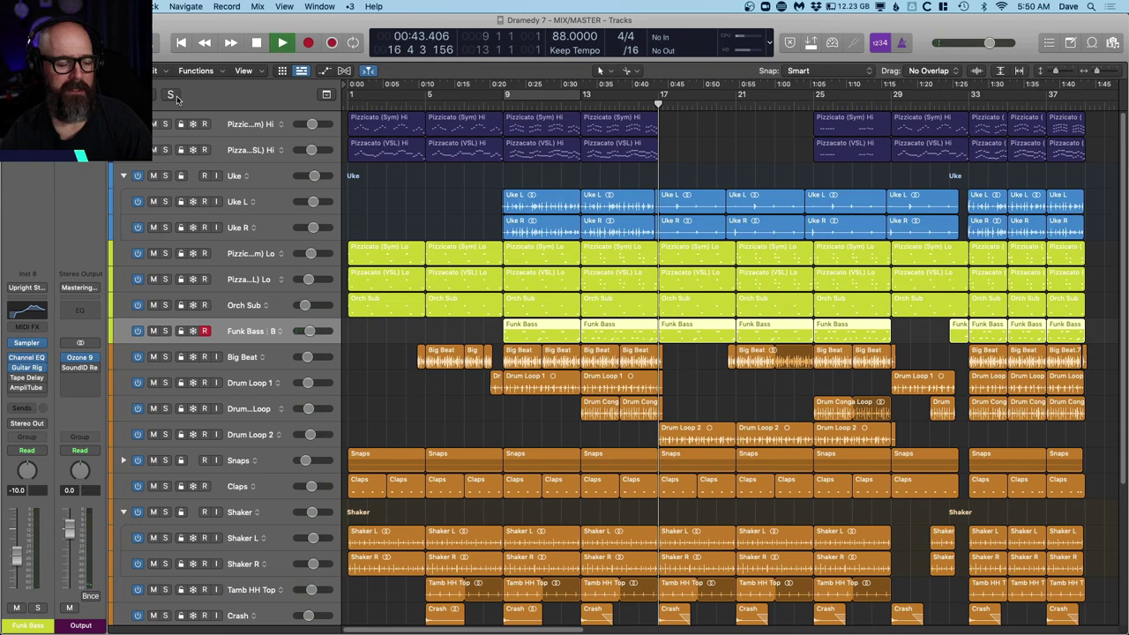
key(super+a)
key(z)
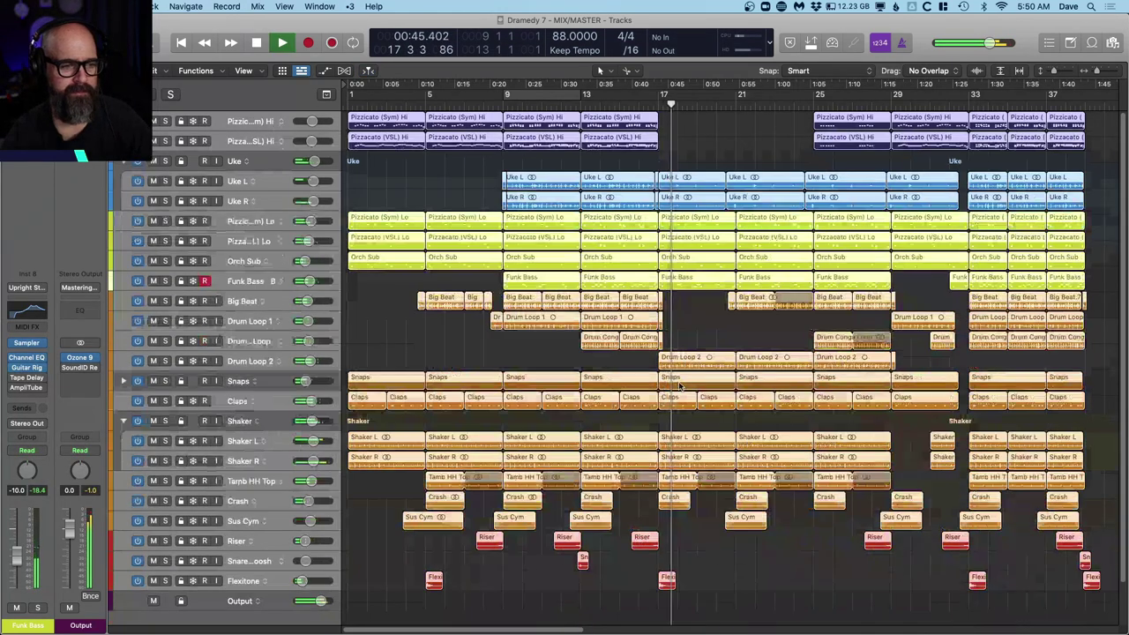
click(698, 329)
key(space)
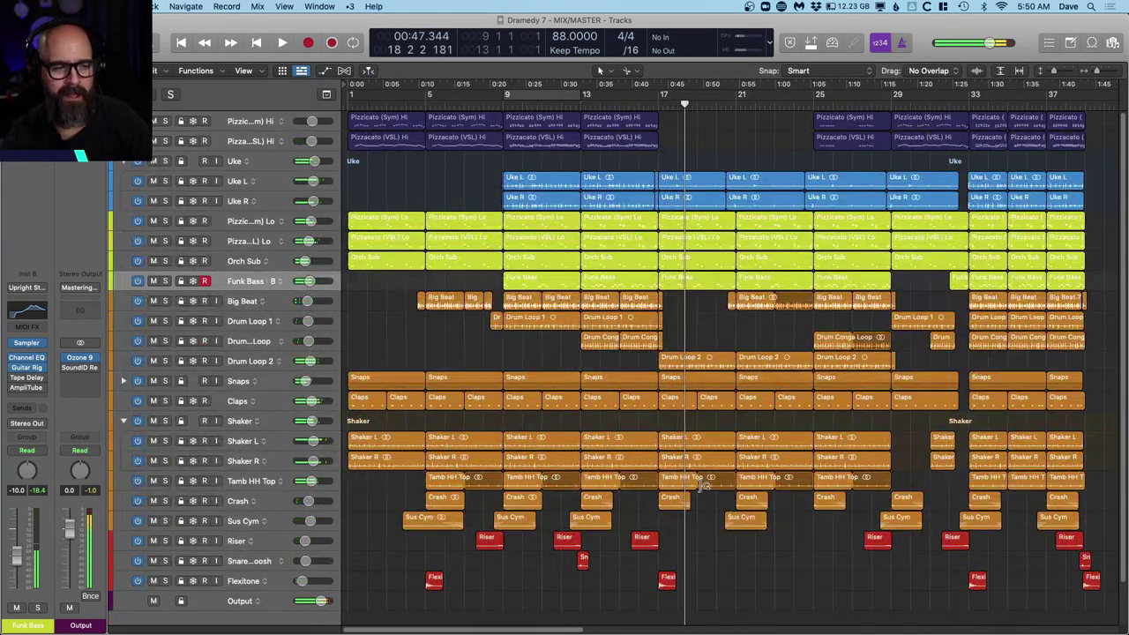
Step: Move the playhead back to around bar 17, then solo Tamb HH Top and play it
key(comma)
key(comma)
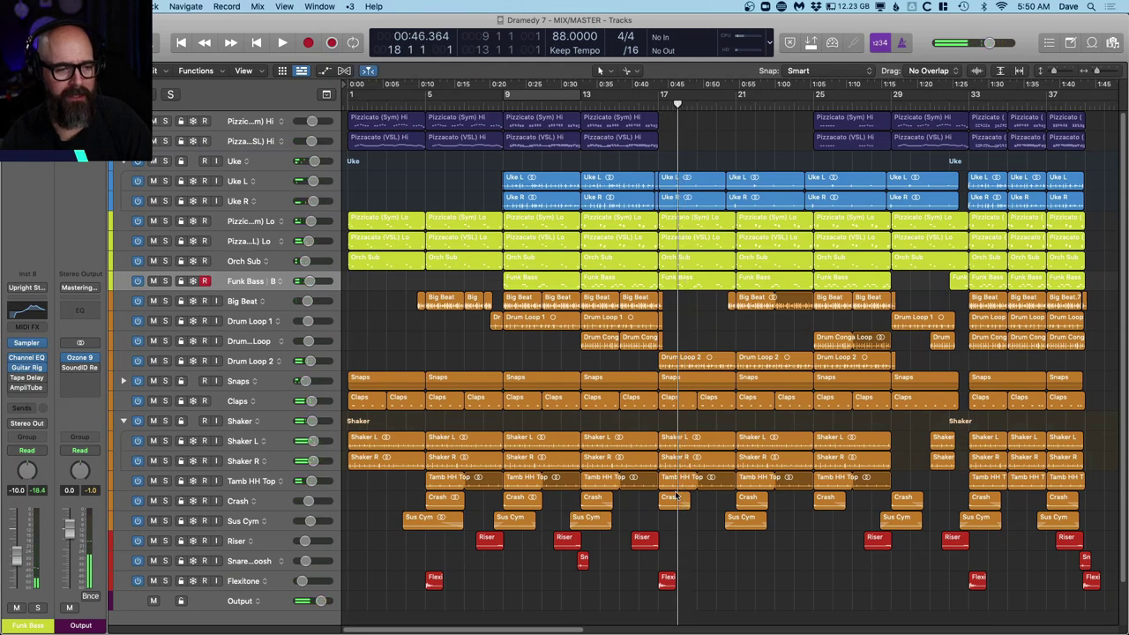
click(250, 482)
key(s)
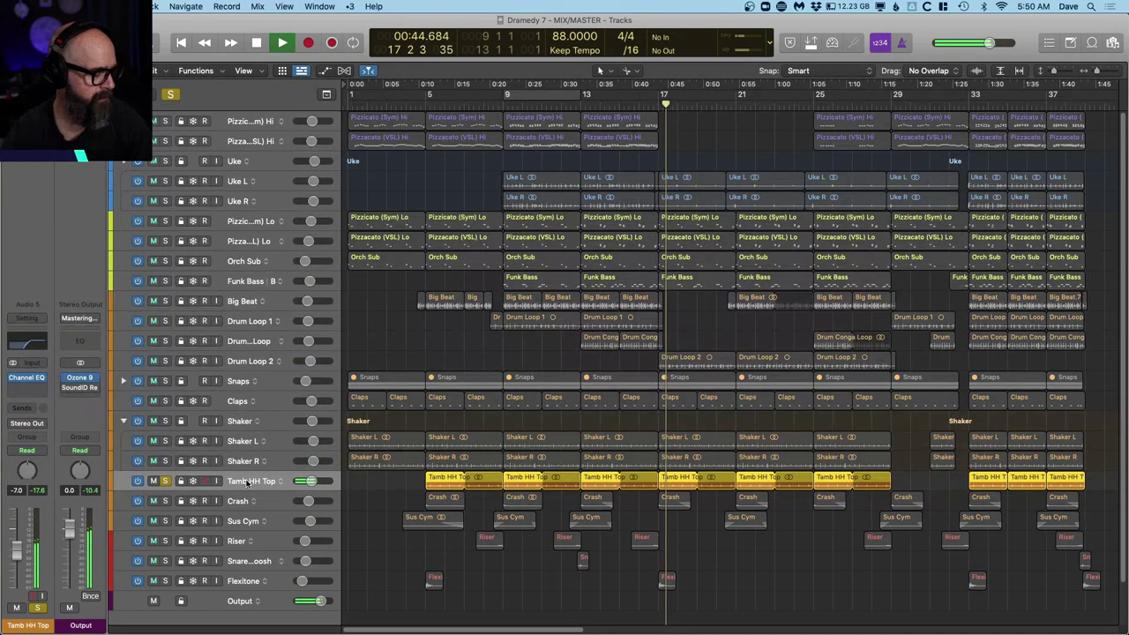
key(space)
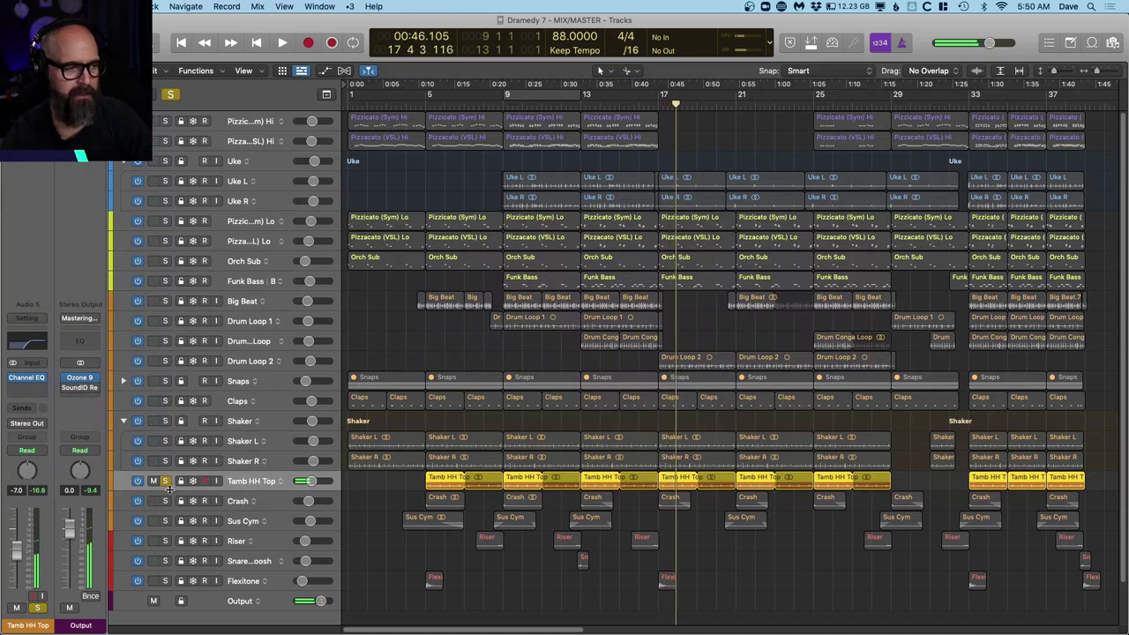
Step: Clear the Tamb HH Top solo and play the full mix on past bar 25
click(165, 482)
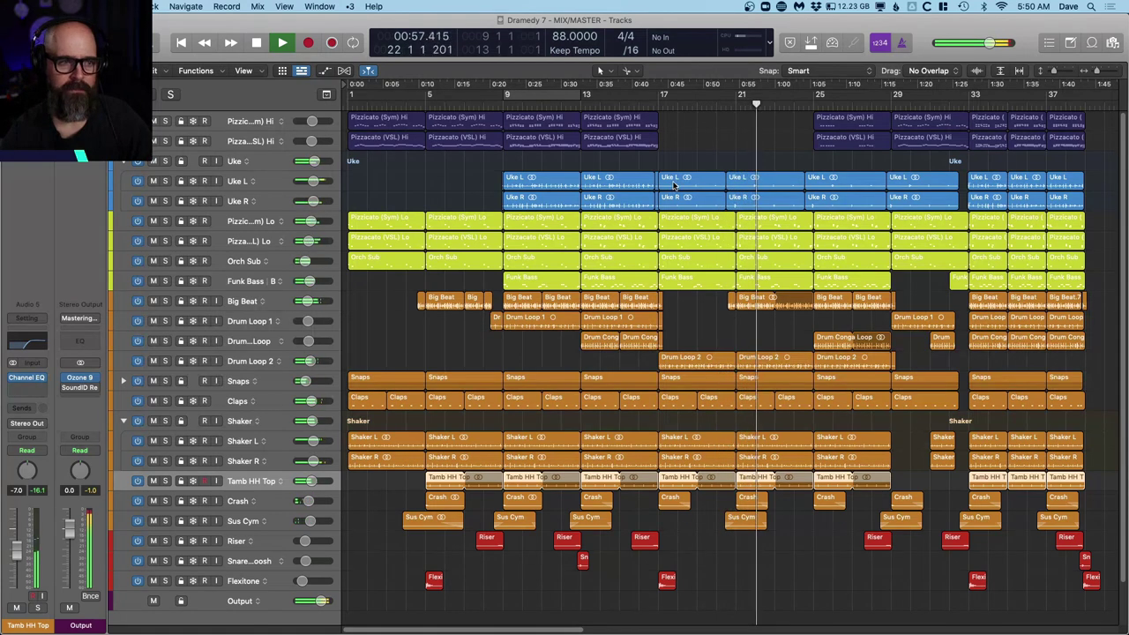
key(space)
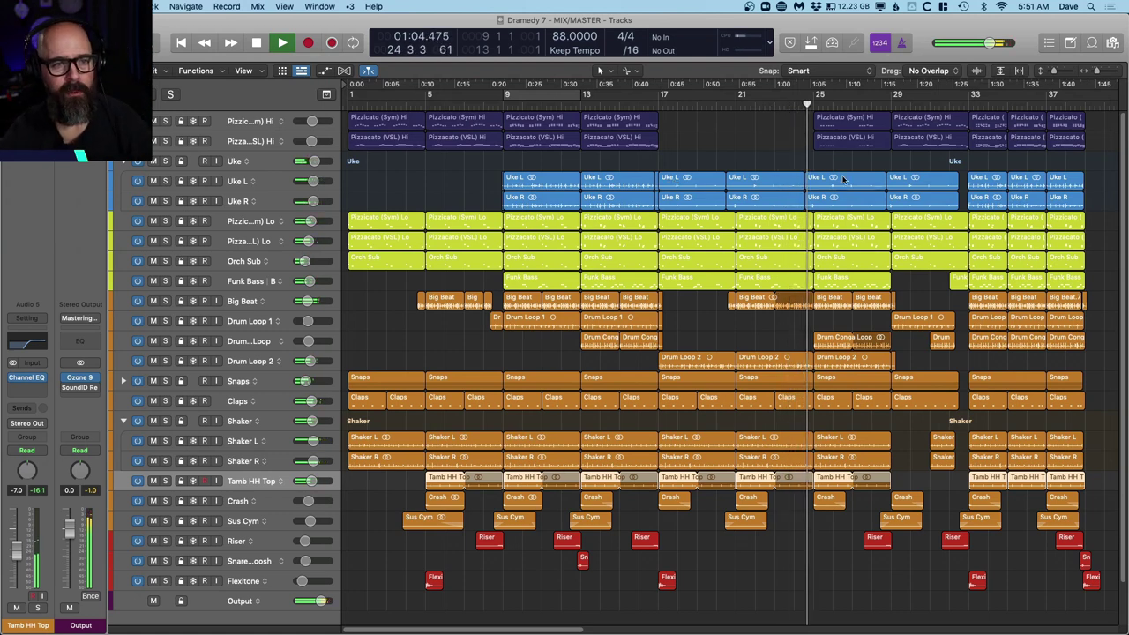
scroll(840, 173, right, 3)
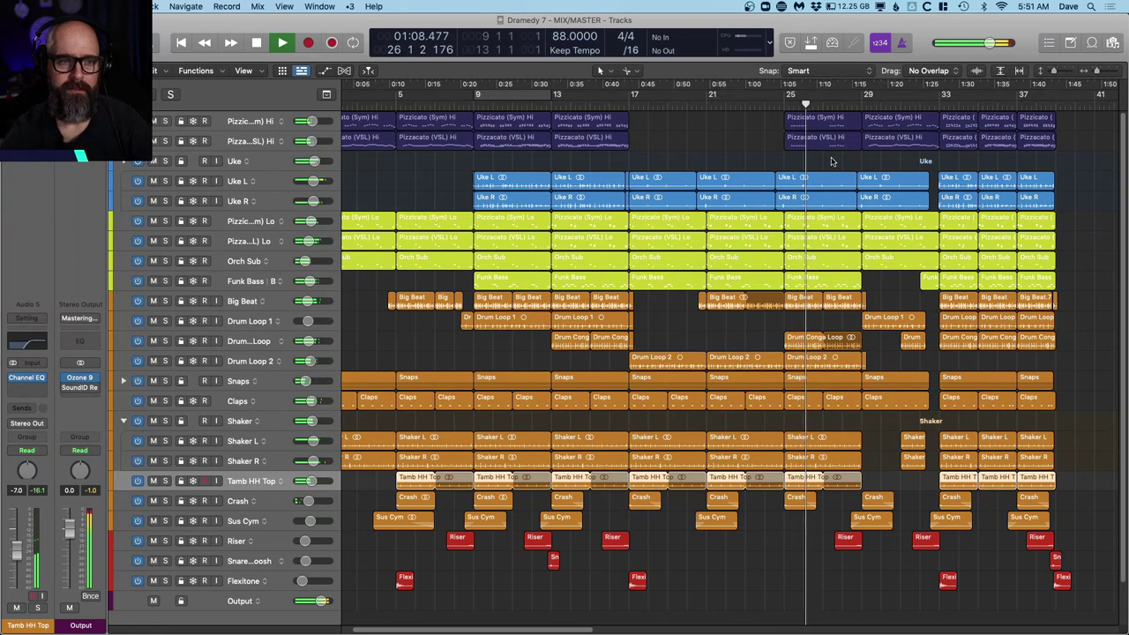
Step: Select the Drum Loop 1 track while the full mix plays through the bar 29 section, and stop playback around bar 32
scroll(831, 162, right, 5)
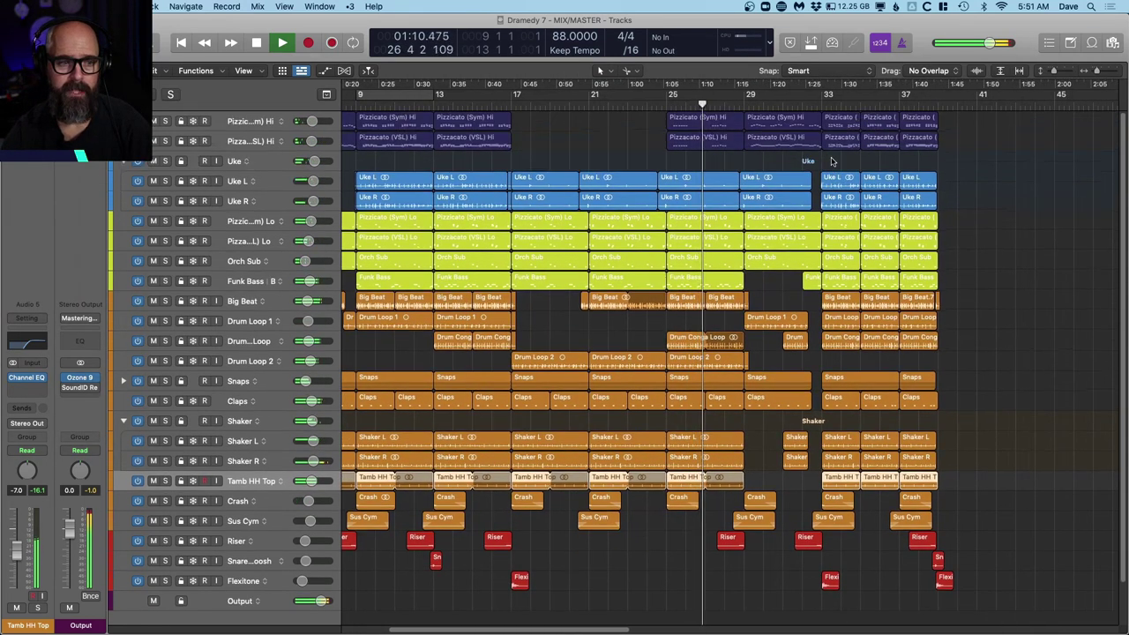
scroll(831, 161, right, 5)
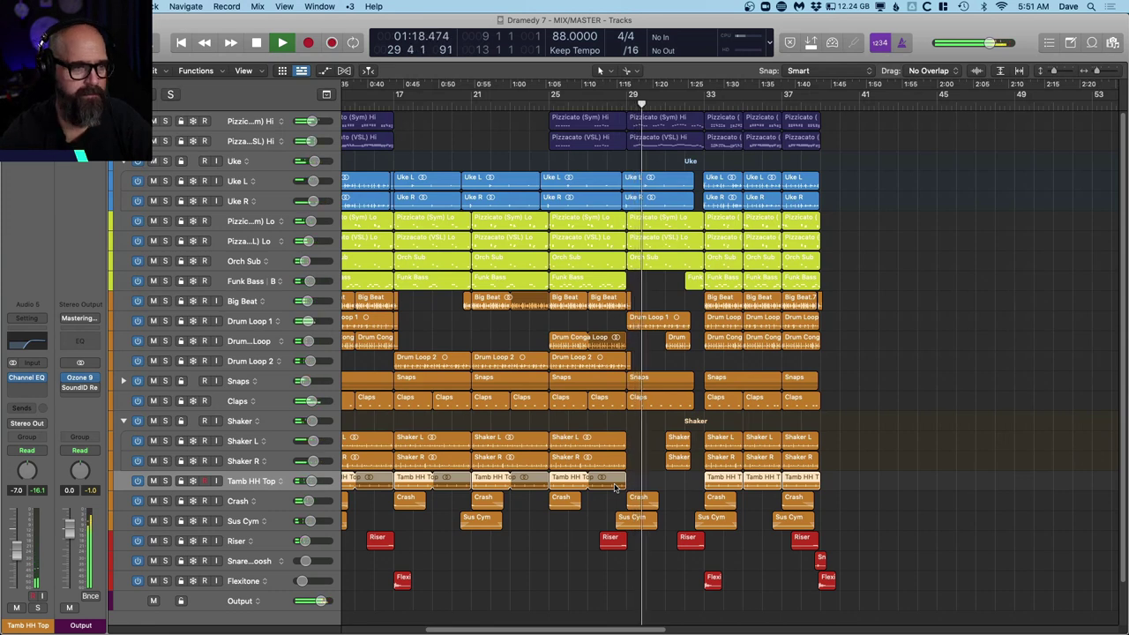
click(250, 321)
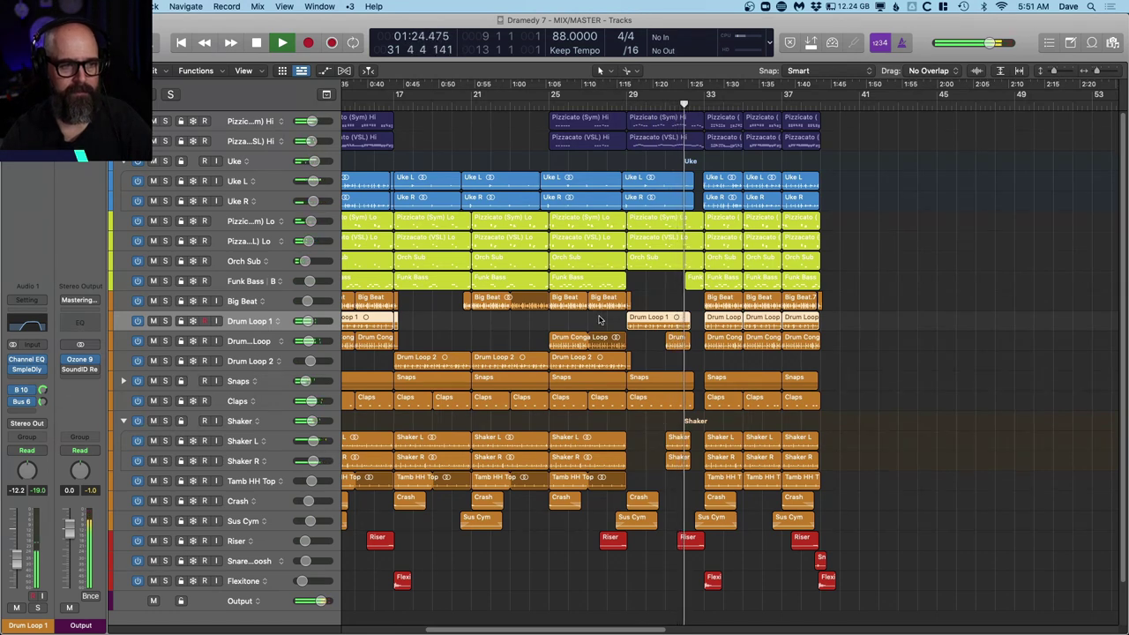
key(space)
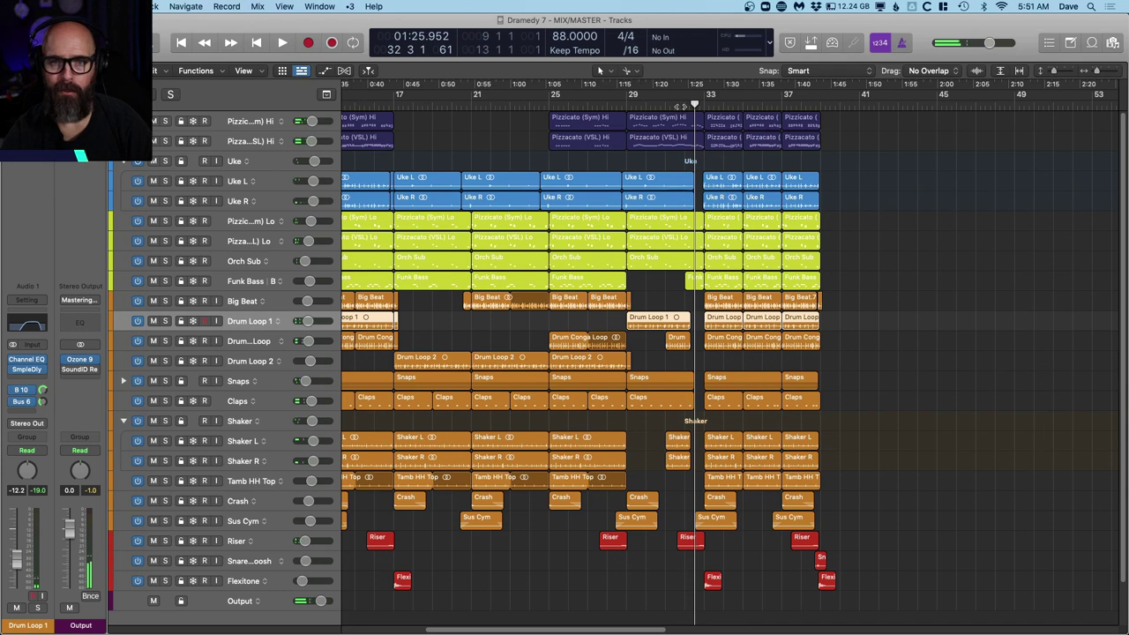
Step: Play the full mix from around bar 32 through the ending, and return the playhead to the start of the project
key(space)
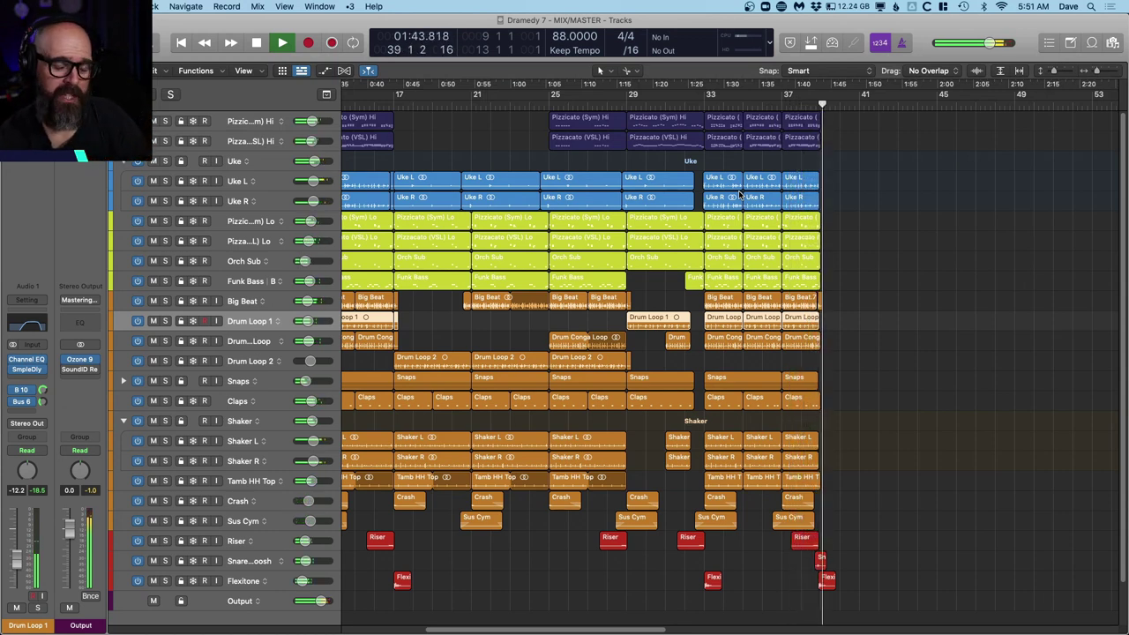
key(space)
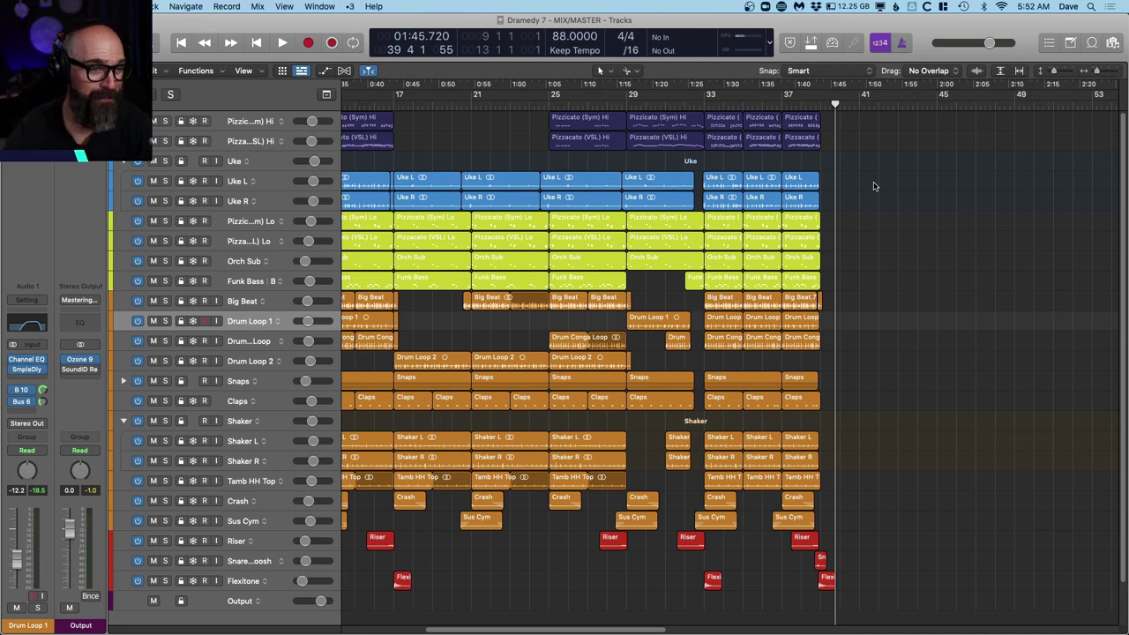
key(Return)
key(space)
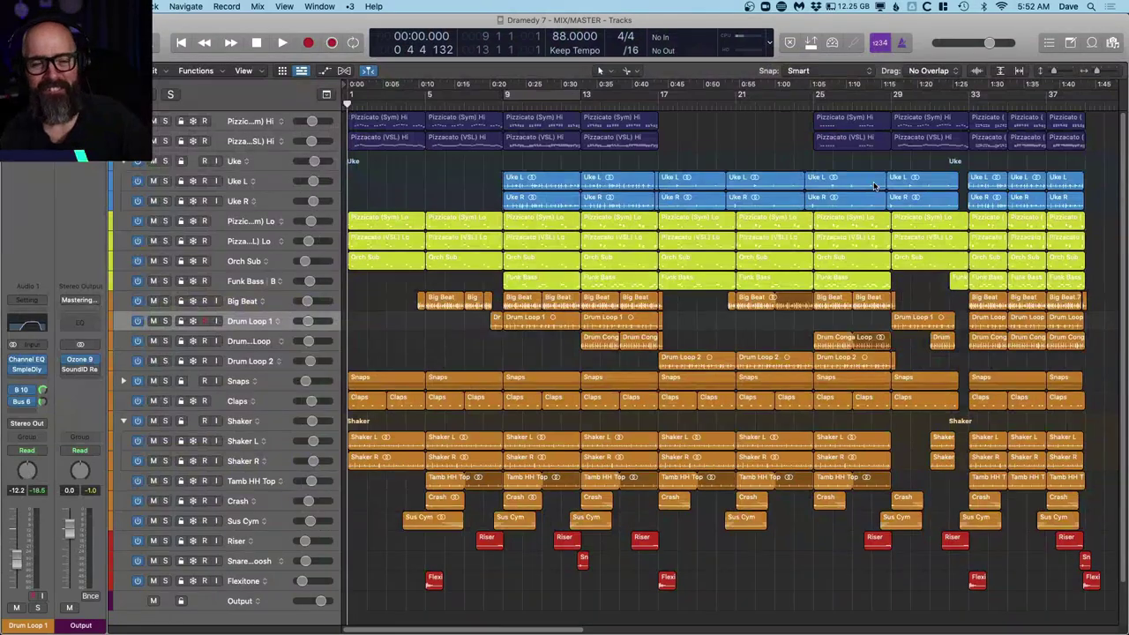